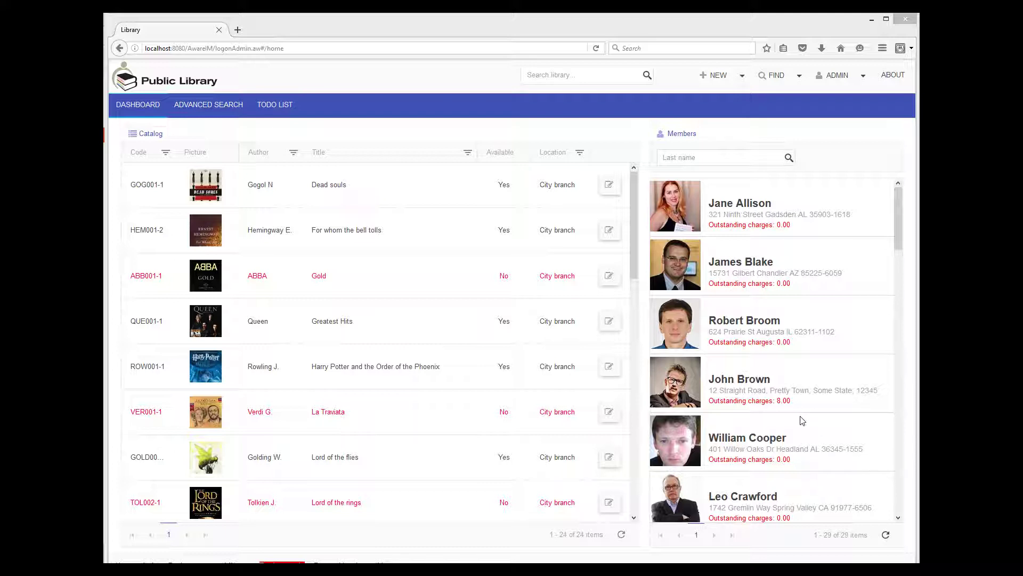
Register a payment of $1 for the member owing 8.00 in outstanding charges and display its receipt
double_click(738, 392)
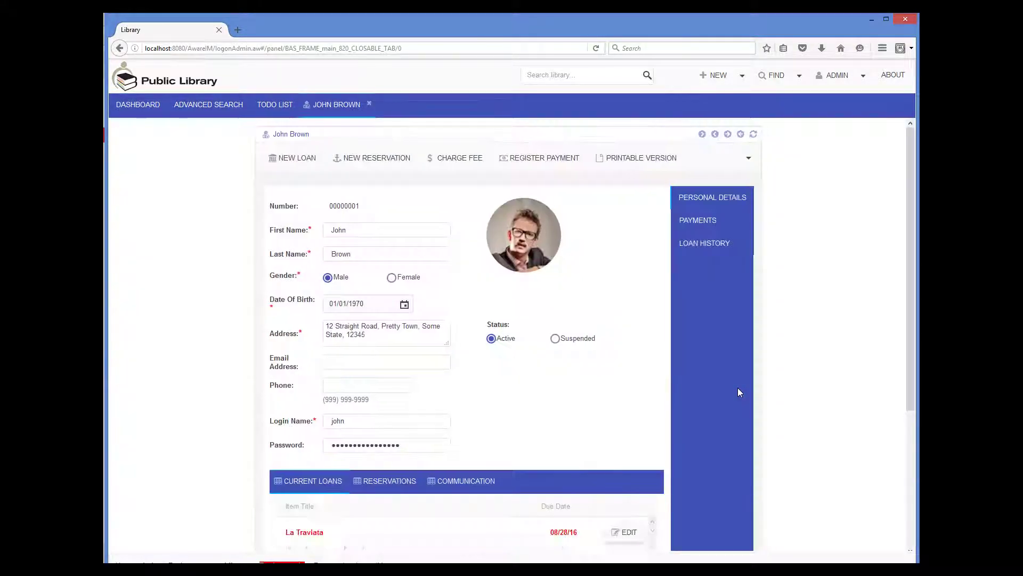
click(551, 159)
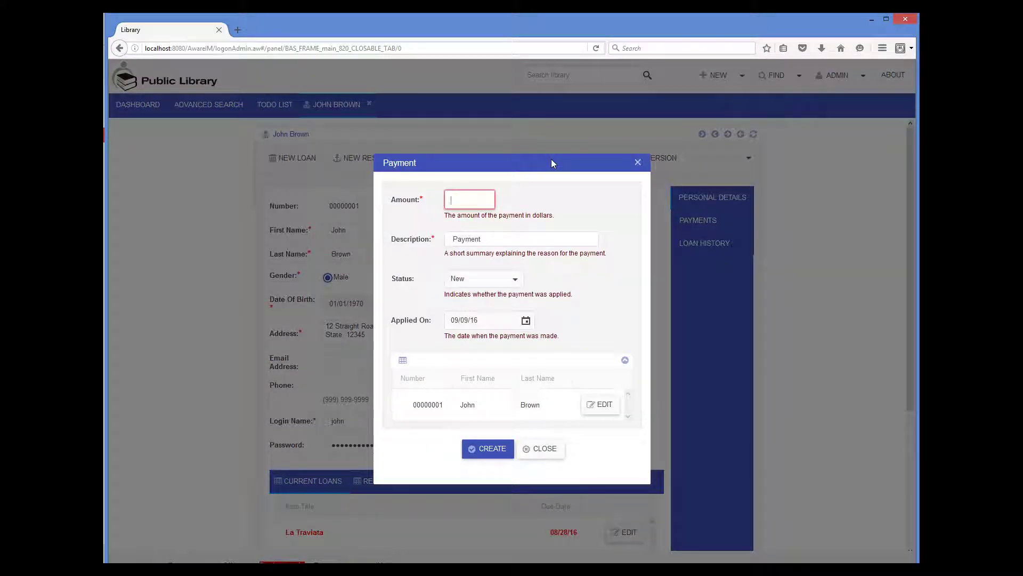
text(1)
click(498, 449)
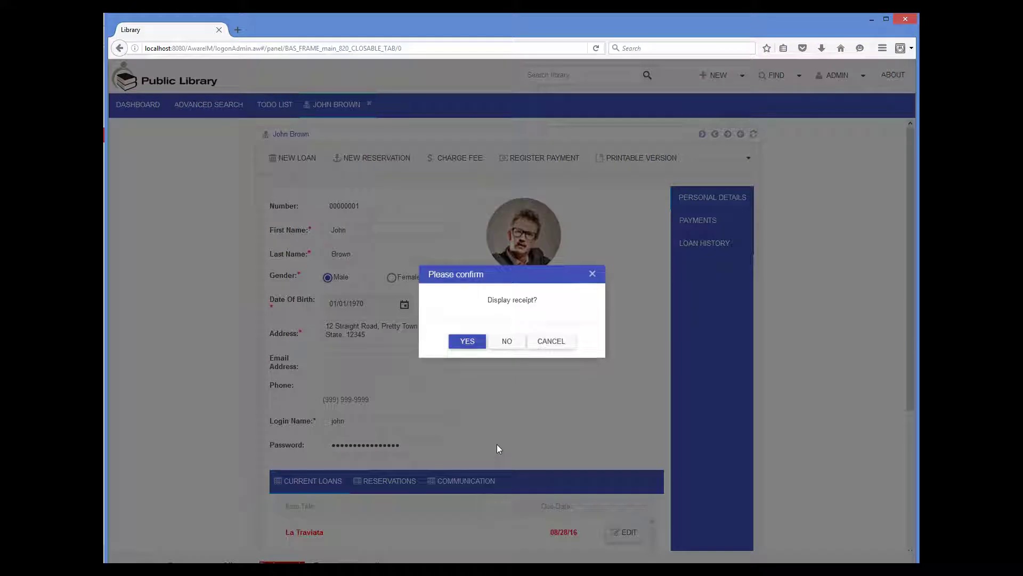
click(467, 341)
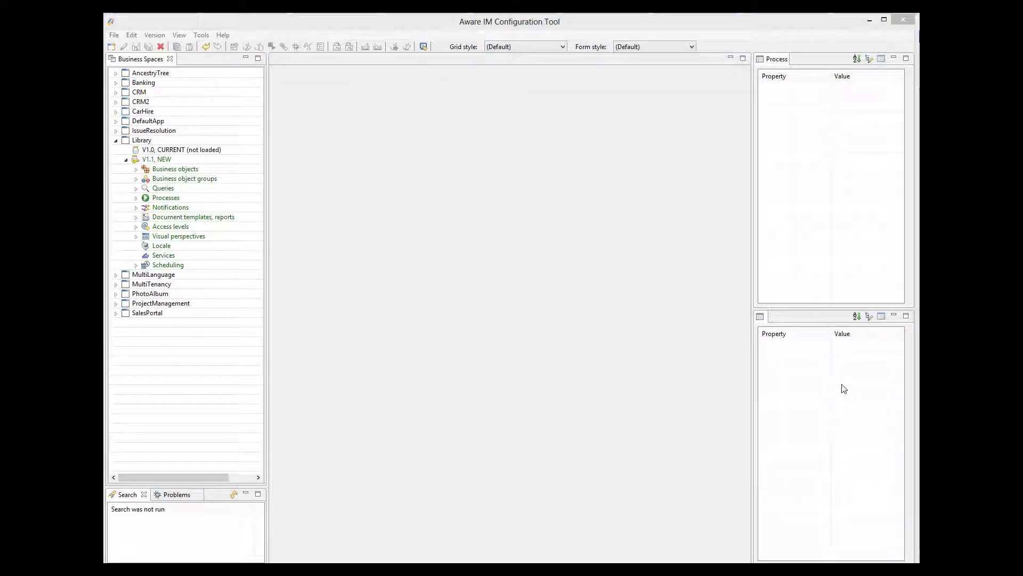
Switch to the Aware IM Configuration Tool and open the Payment receipt document template of Library V1.1
click(133, 219)
click(136, 218)
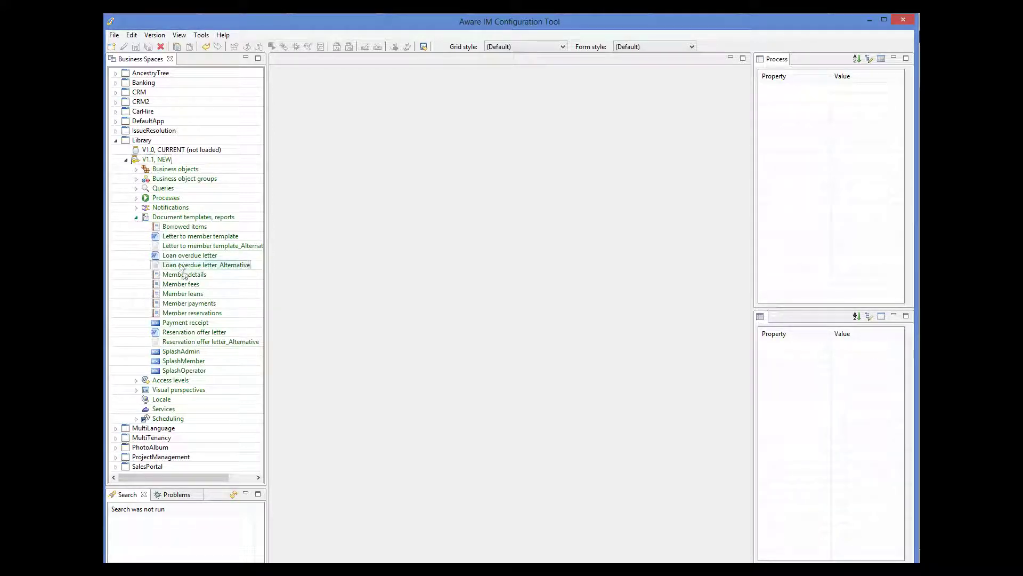
double_click(200, 323)
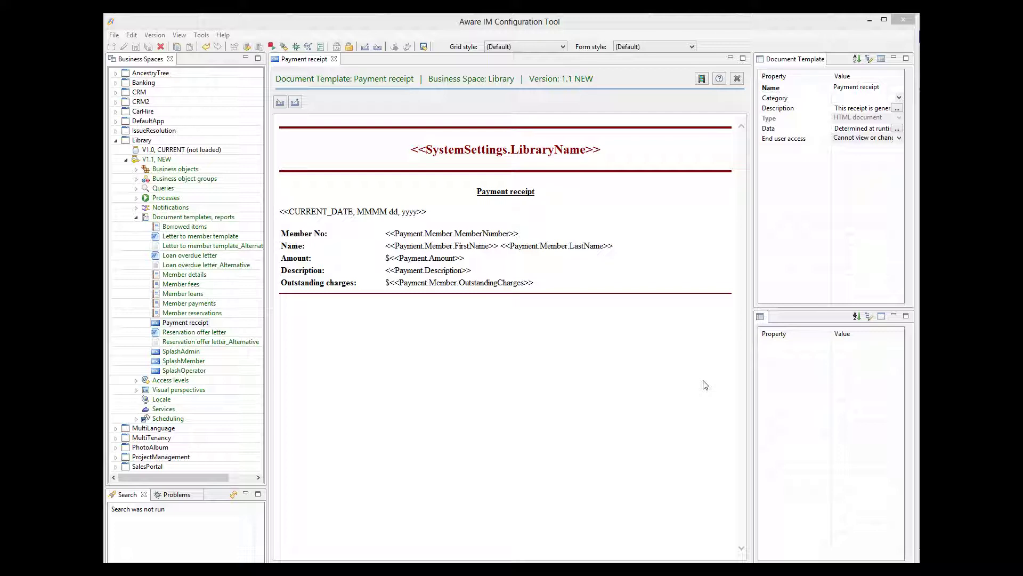
Add a User Defined Document object to the business objects of Library V1.1
click(167, 171)
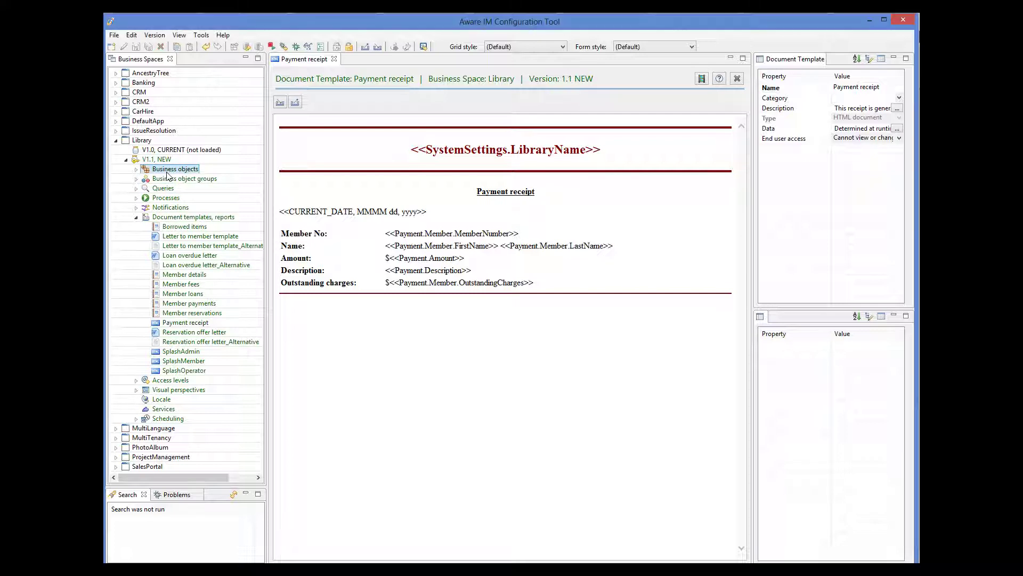
right_click(167, 171)
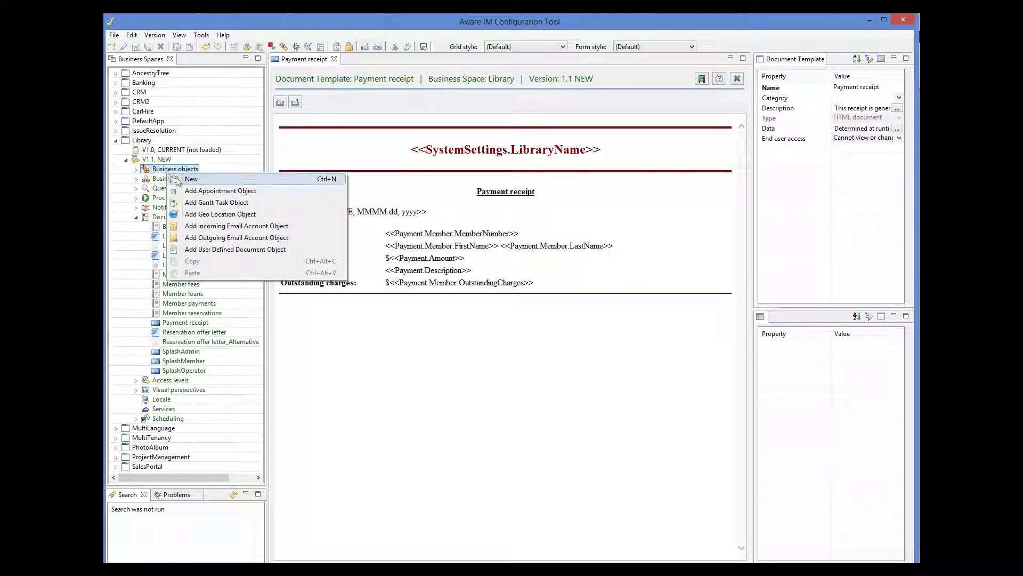
click(252, 250)
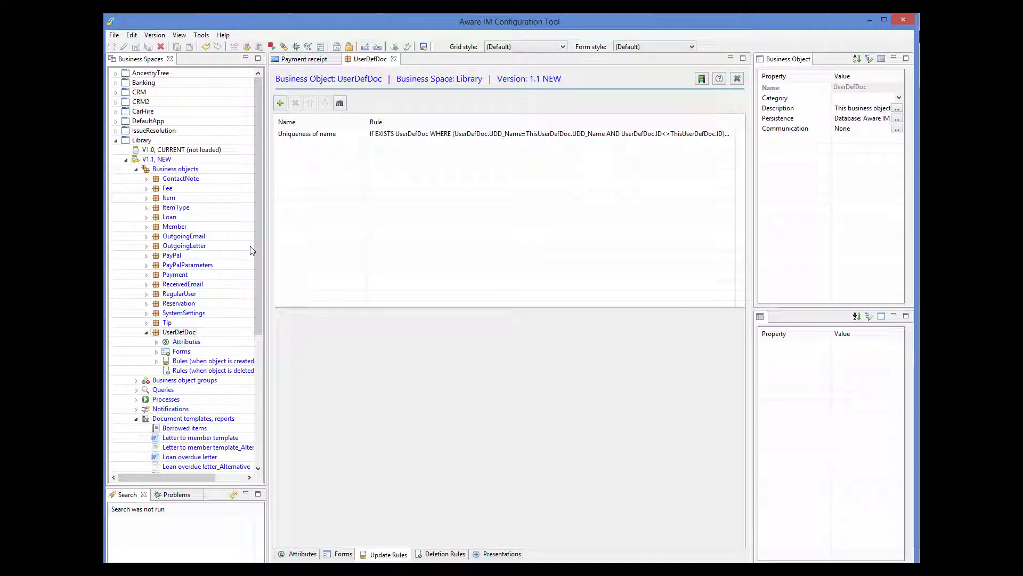
Examine the UDD_Name, UDD_Type and UDD_Template attributes of the UserDefDoc object
click(302, 554)
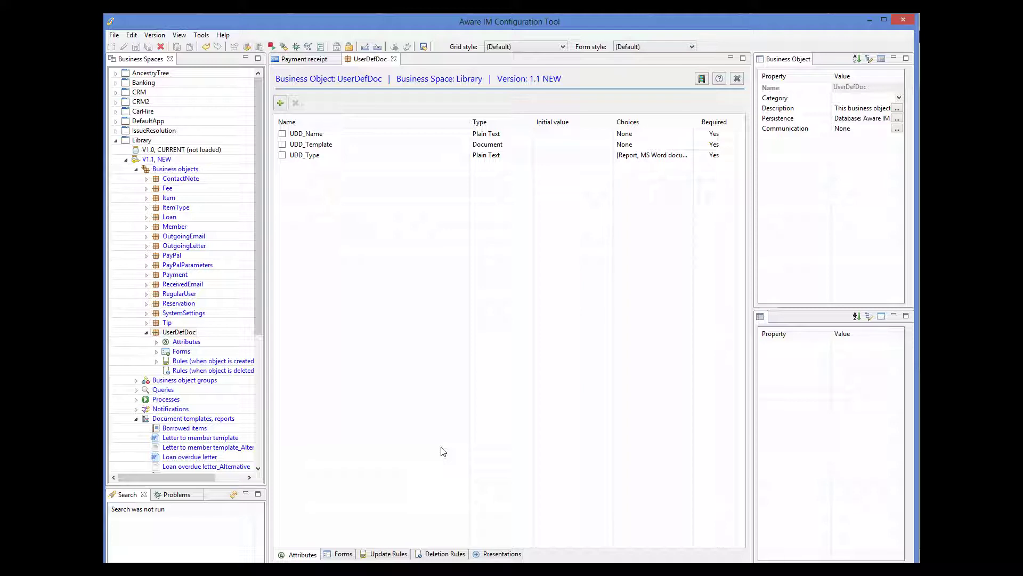
click(314, 135)
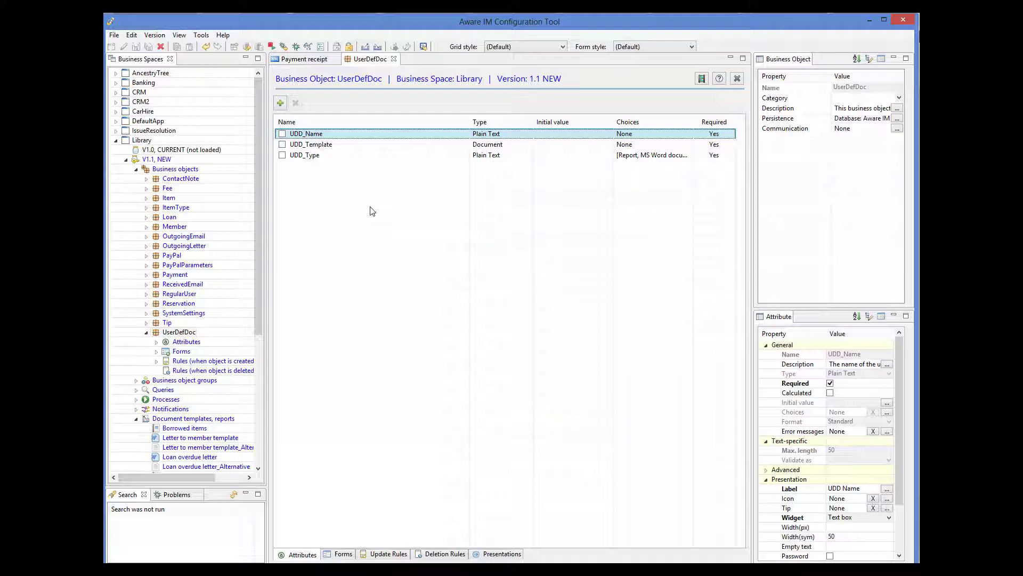
click(305, 156)
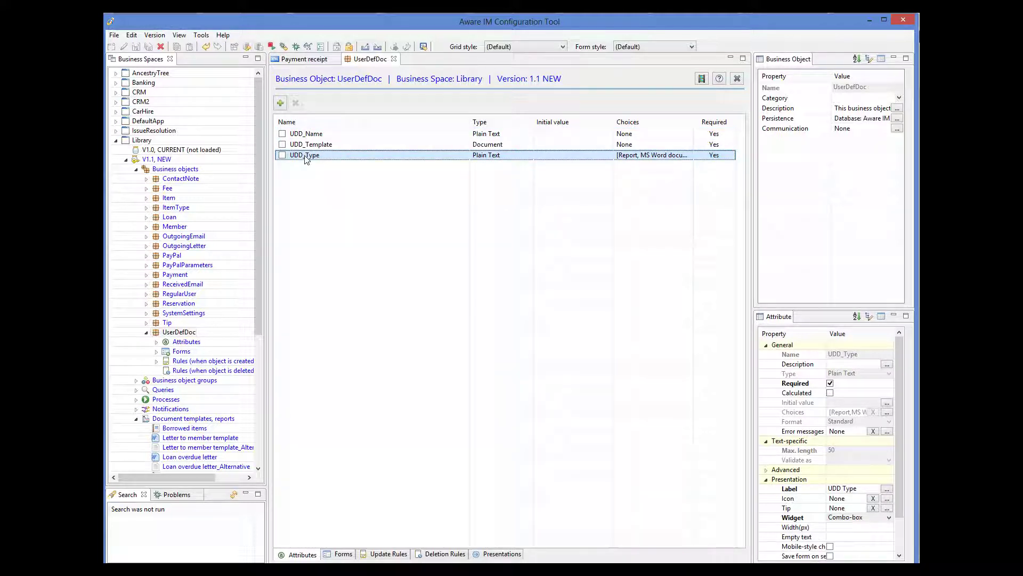
key(Up)
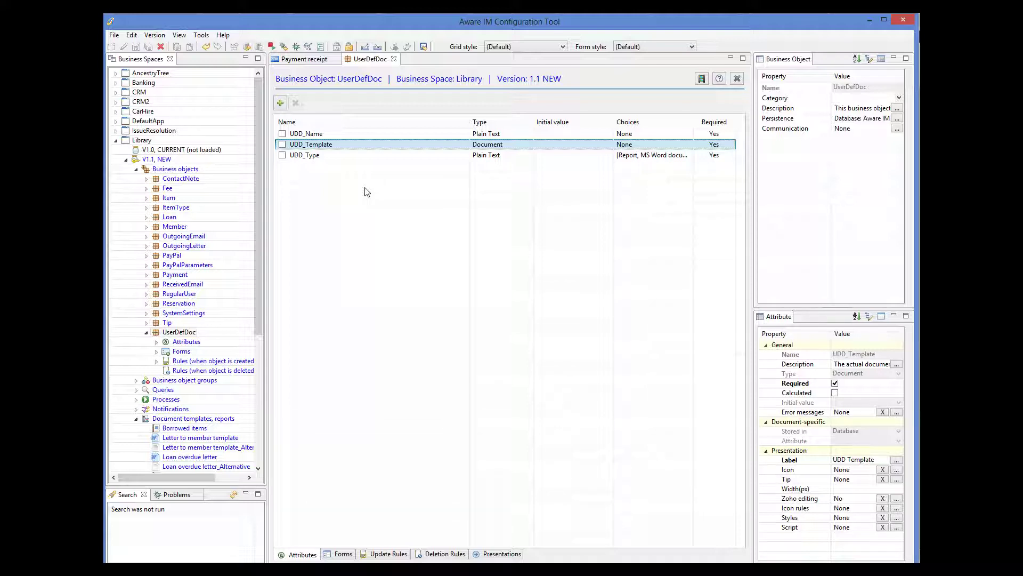
Define "Payment receipt" as the only listed choice for the UDD_Name attribute and save the UserDefDoc object
click(312, 134)
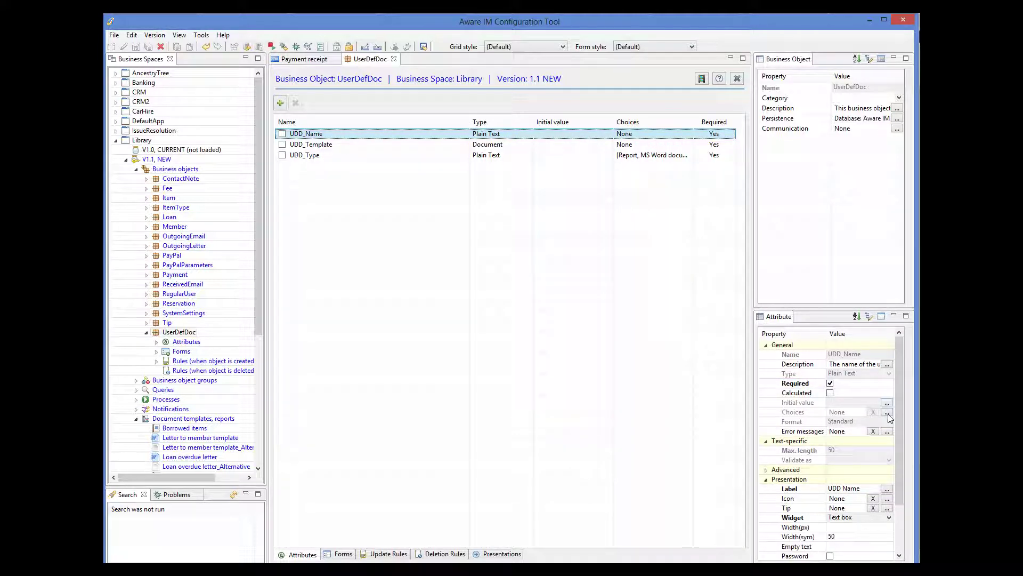
click(887, 412)
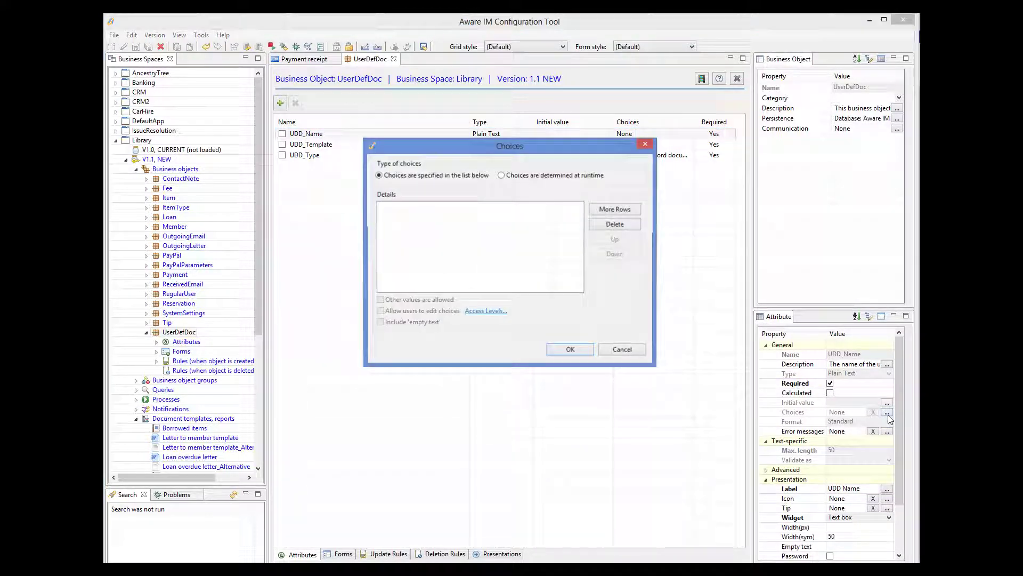
click(404, 209)
text(Payment receipt)
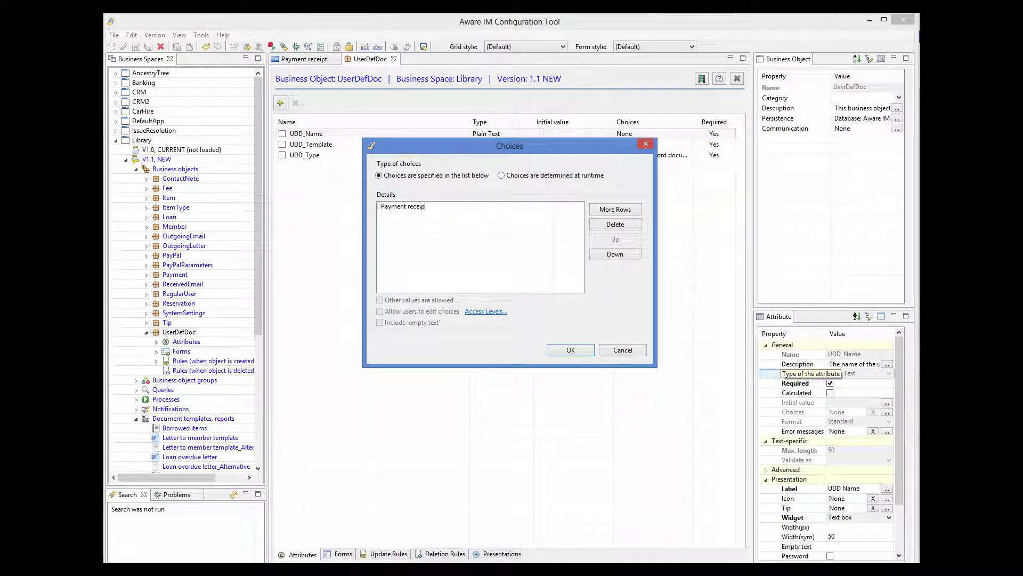
click(572, 349)
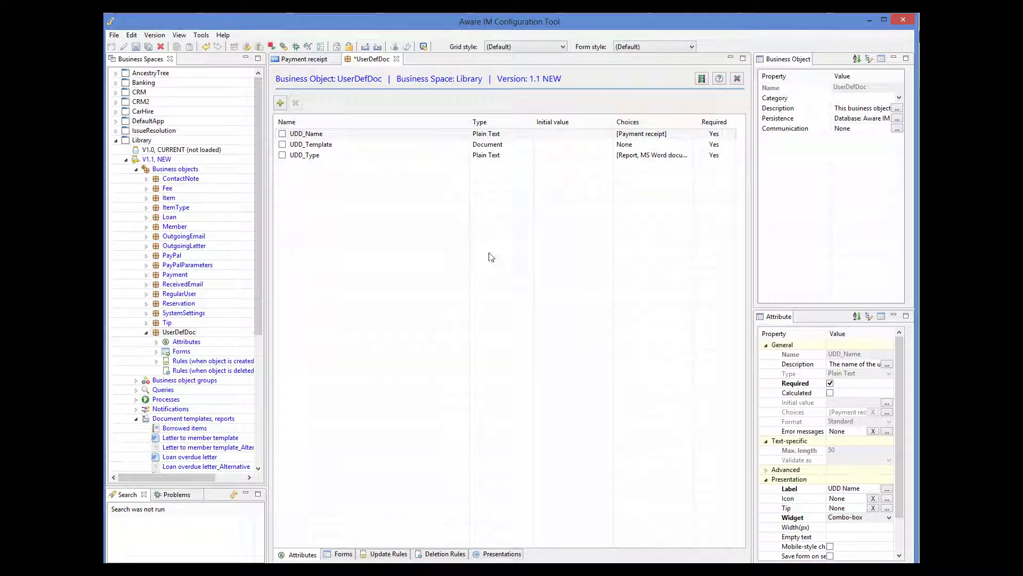
click(136, 46)
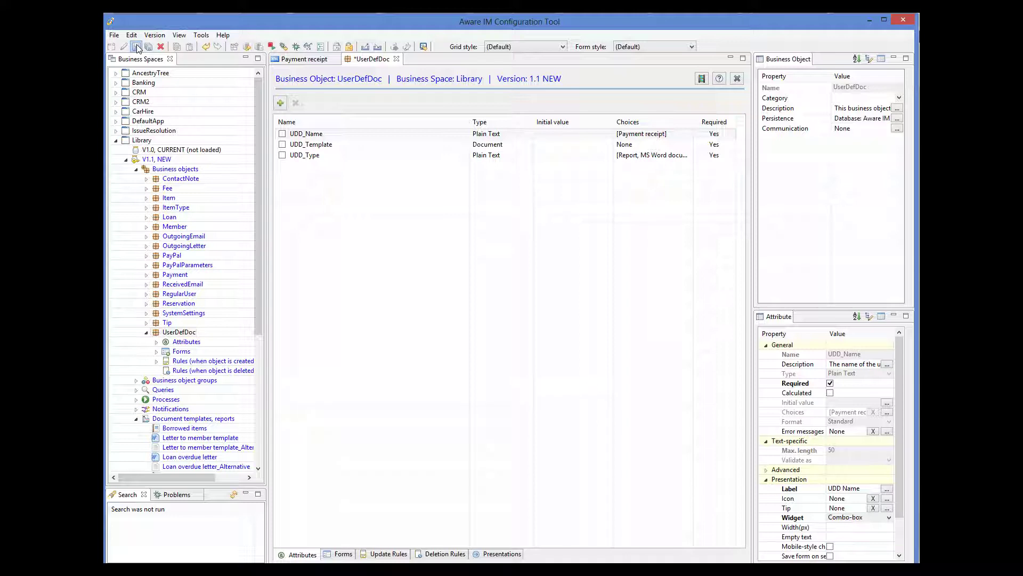
Set the end user access of the Payment receipt template to View and Change
click(301, 59)
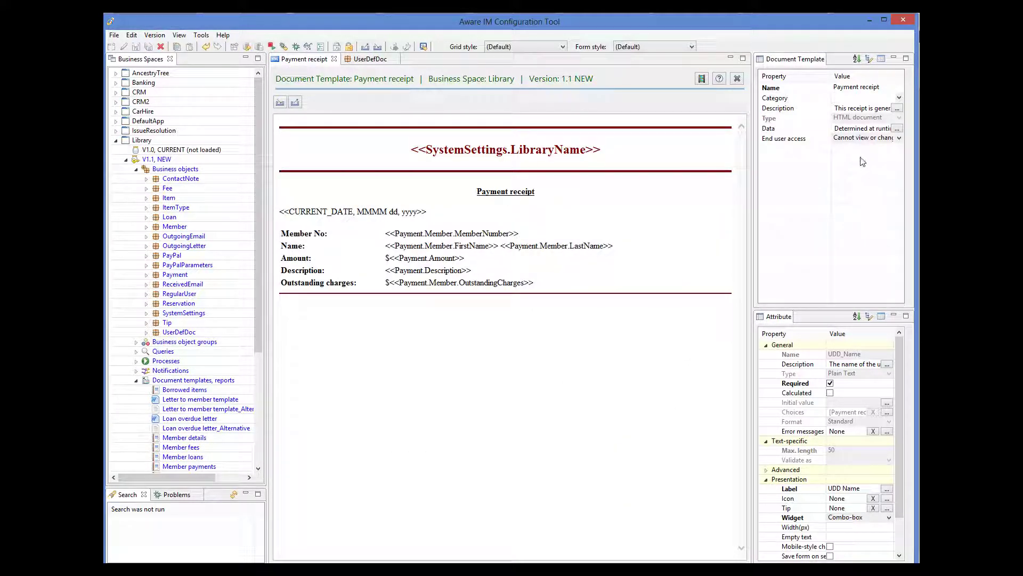
click(895, 139)
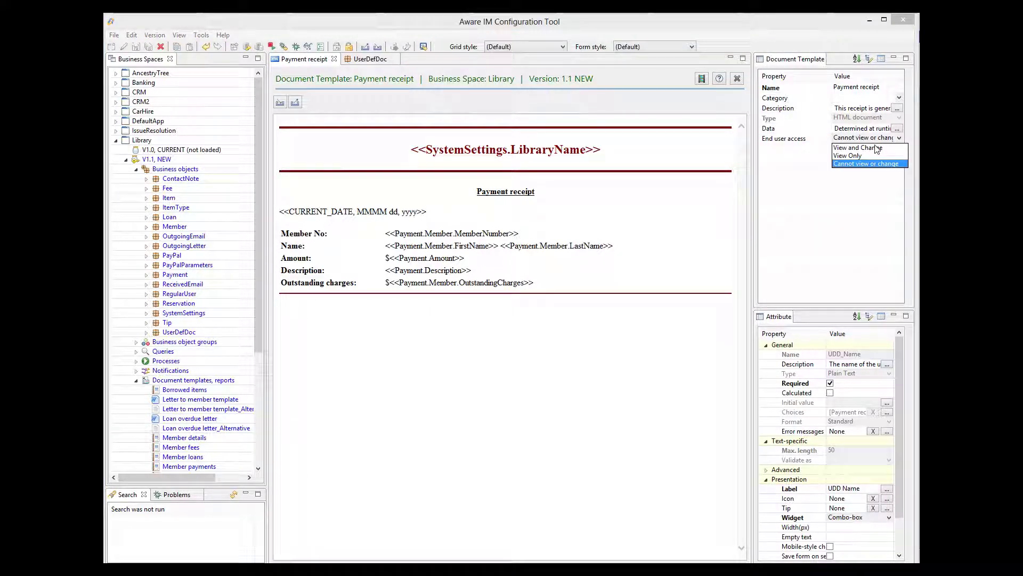
click(877, 148)
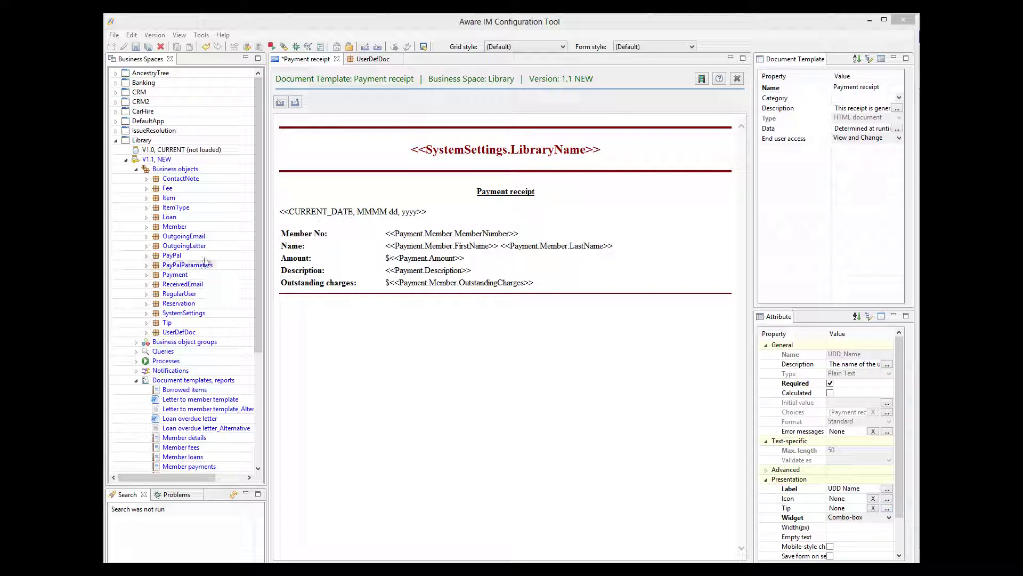
Create a query named "User Defined Documents" that looks for UserDefDoc objects
click(137, 169)
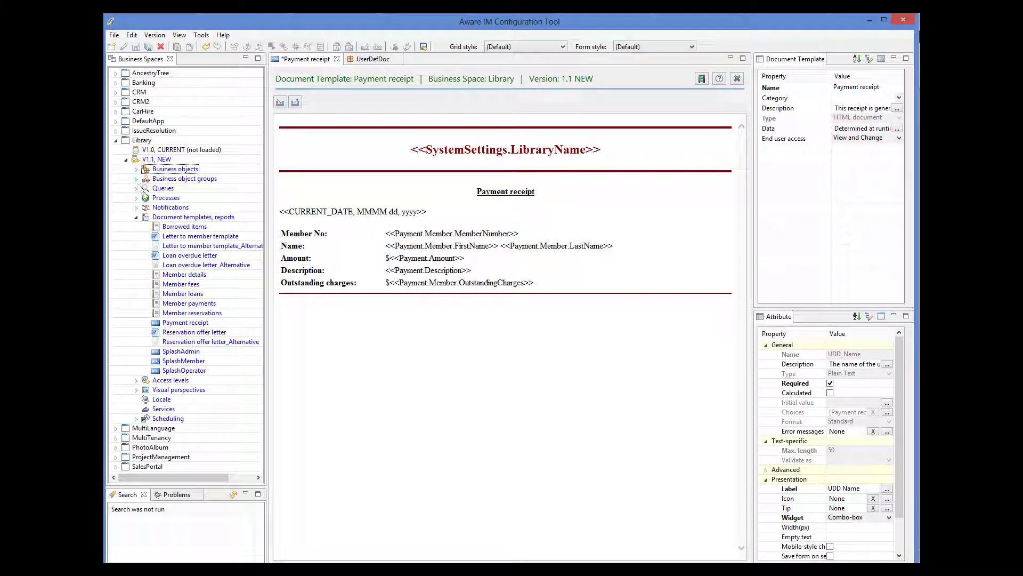
right_click(160, 188)
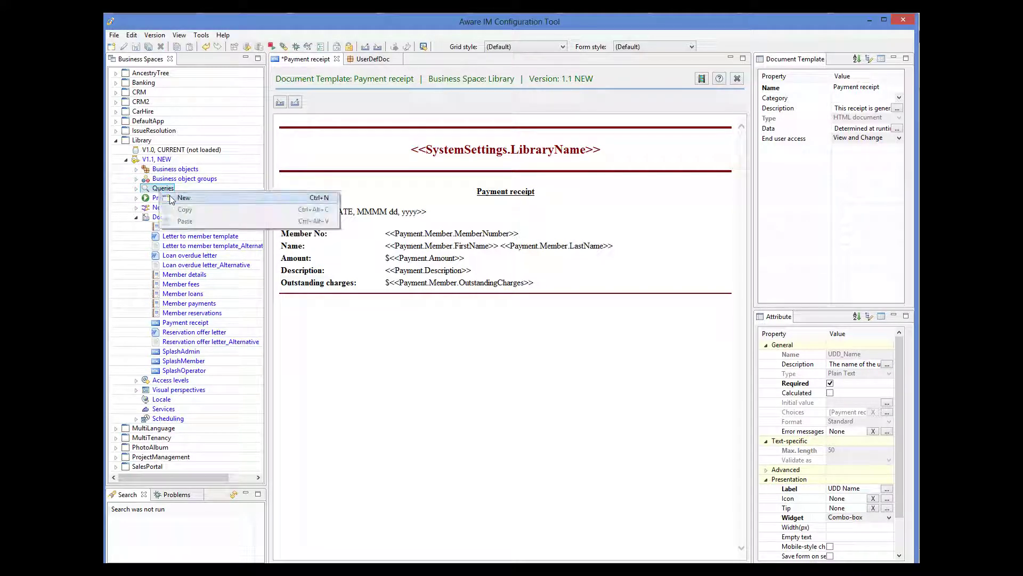
click(170, 198)
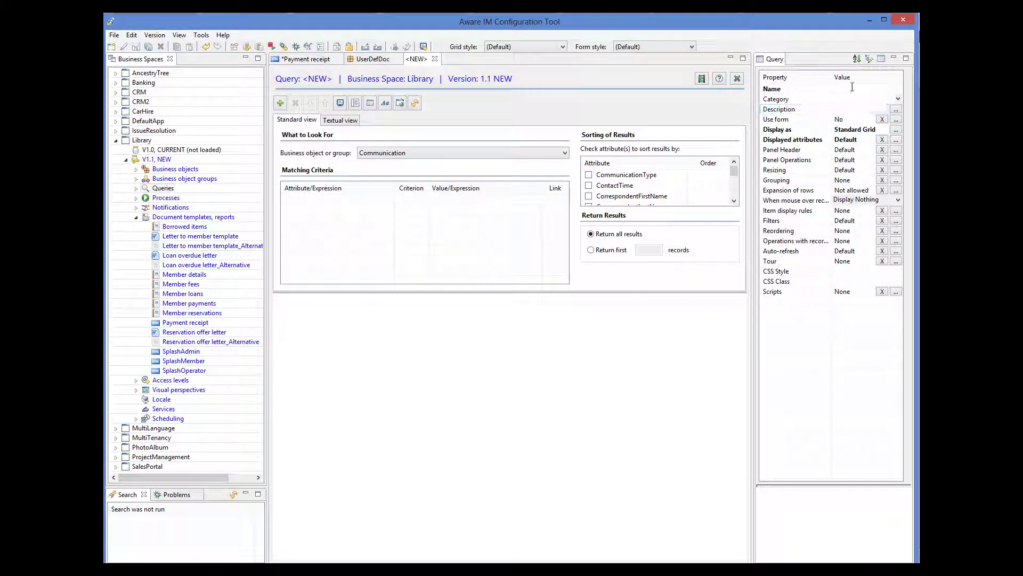
text(User Defined Documents)
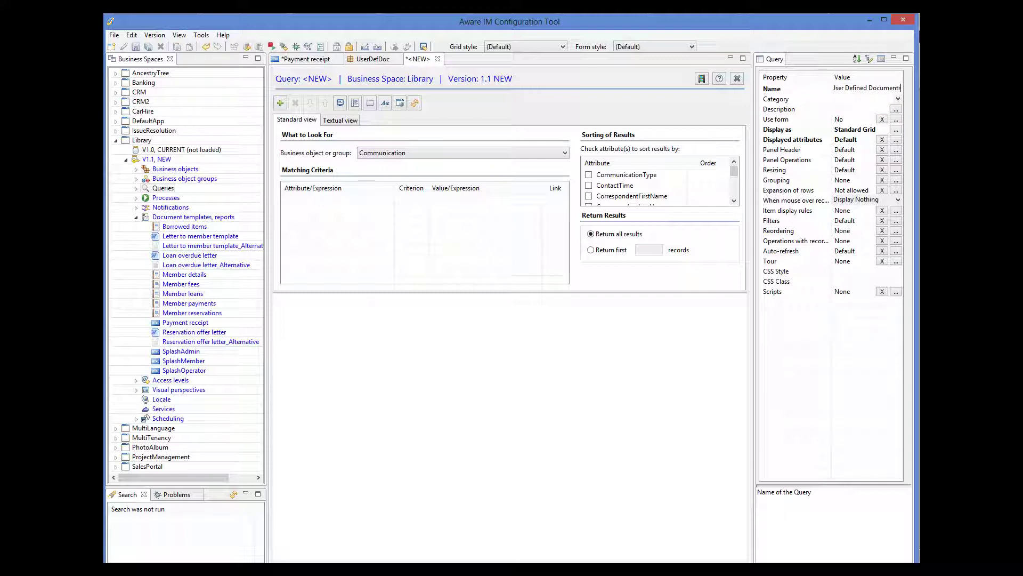
click(436, 153)
click(398, 308)
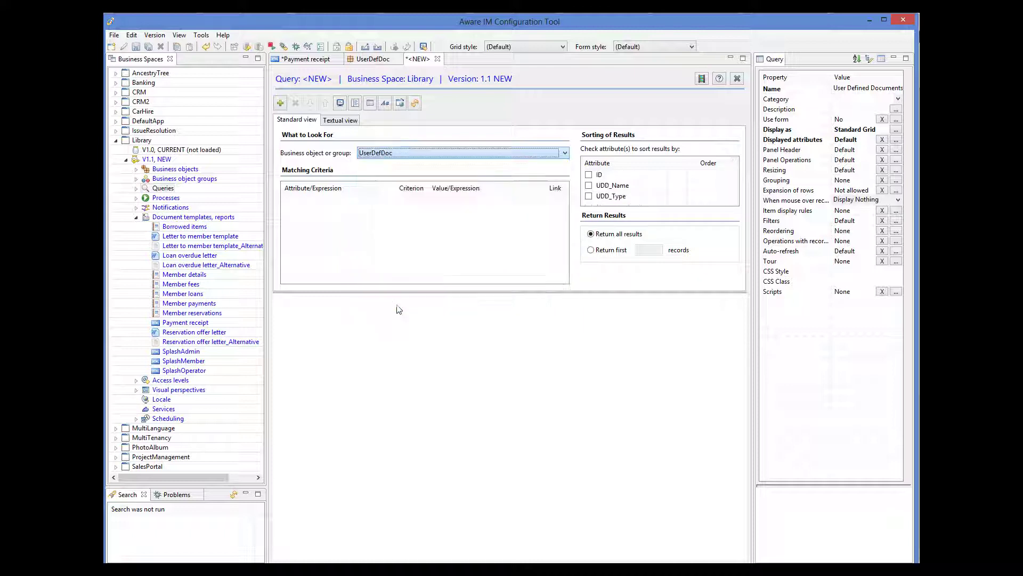
Sort the query results by UDD_Name in ascending order and display only the UDD_Name attribute
click(589, 185)
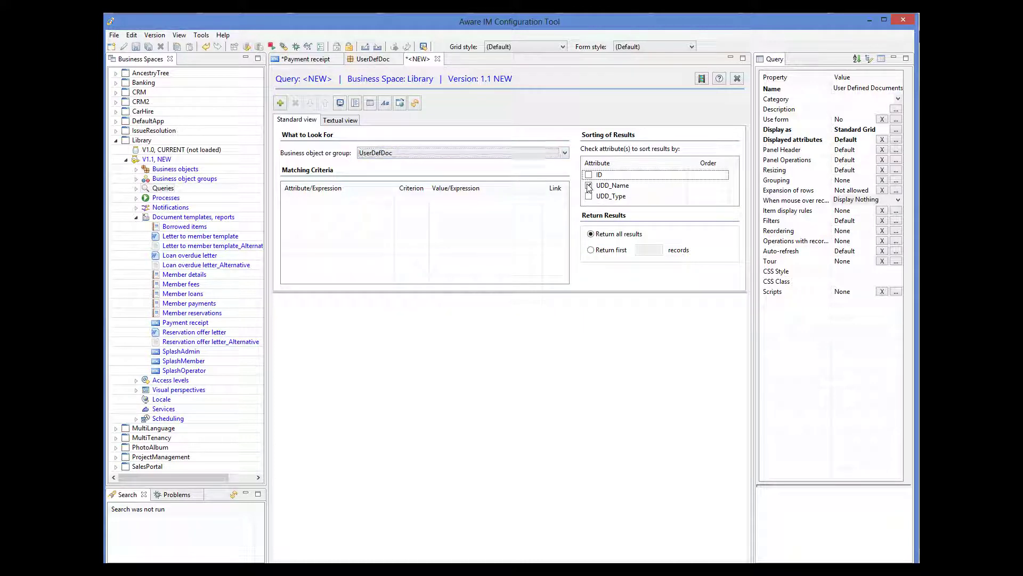
click(693, 187)
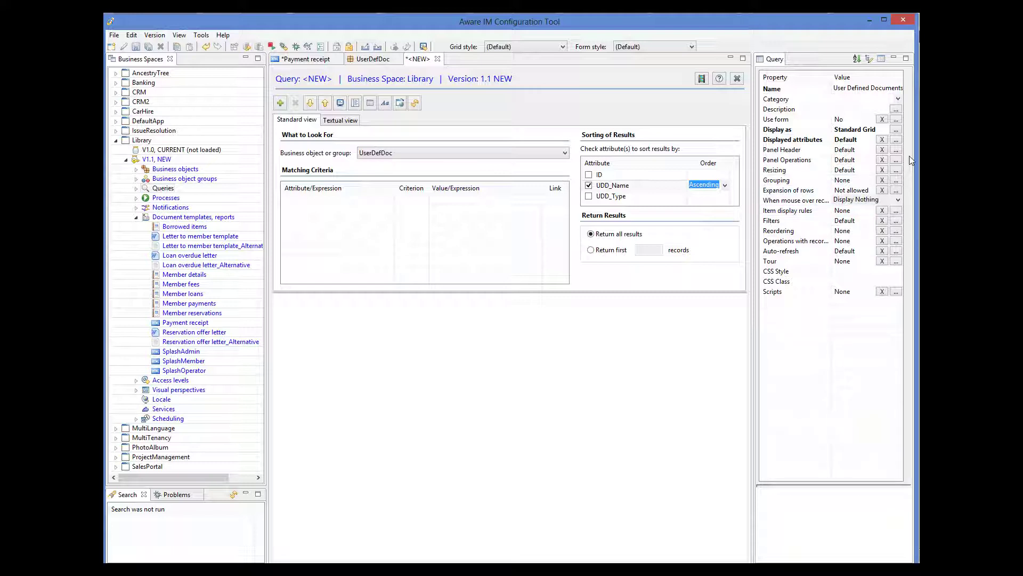
click(897, 139)
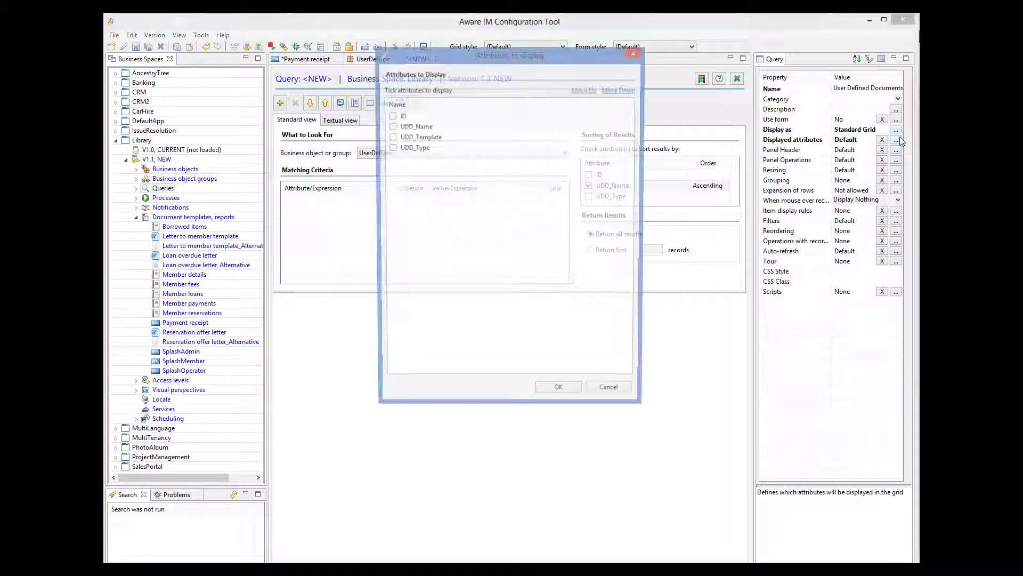
click(390, 126)
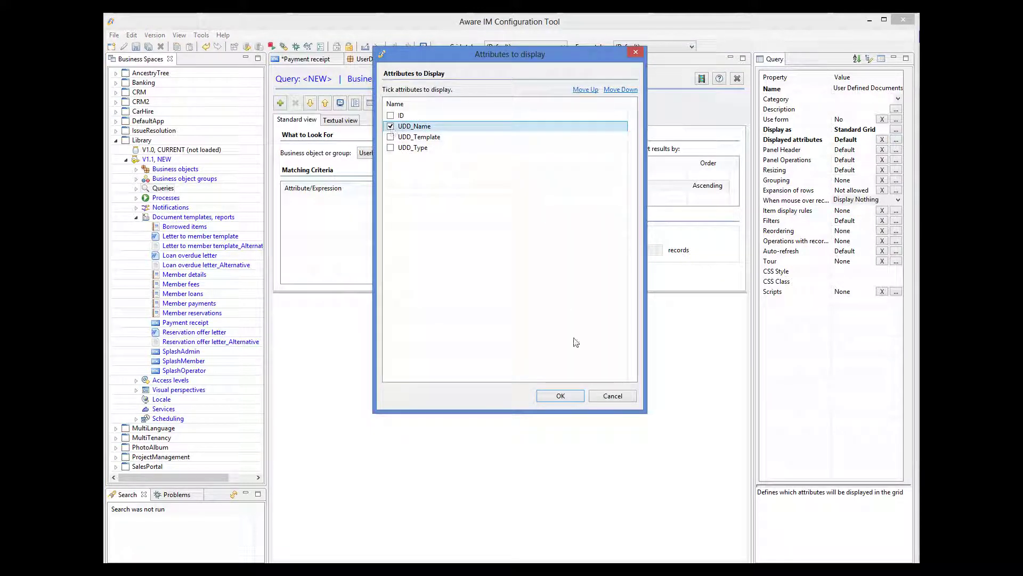
click(568, 395)
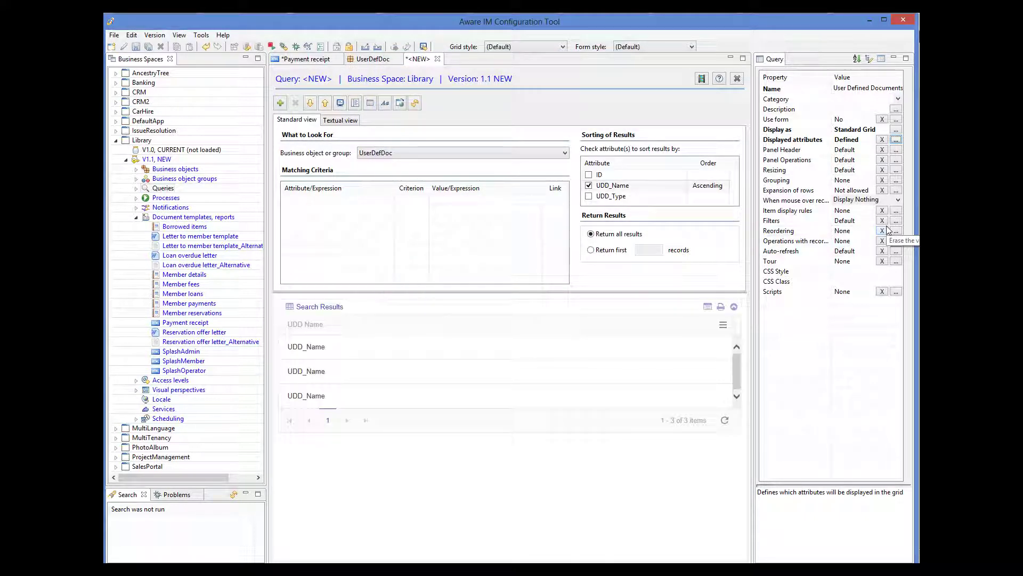
Add a record operation named "Edit" of type Edit Object to the User Defined Documents query
click(897, 241)
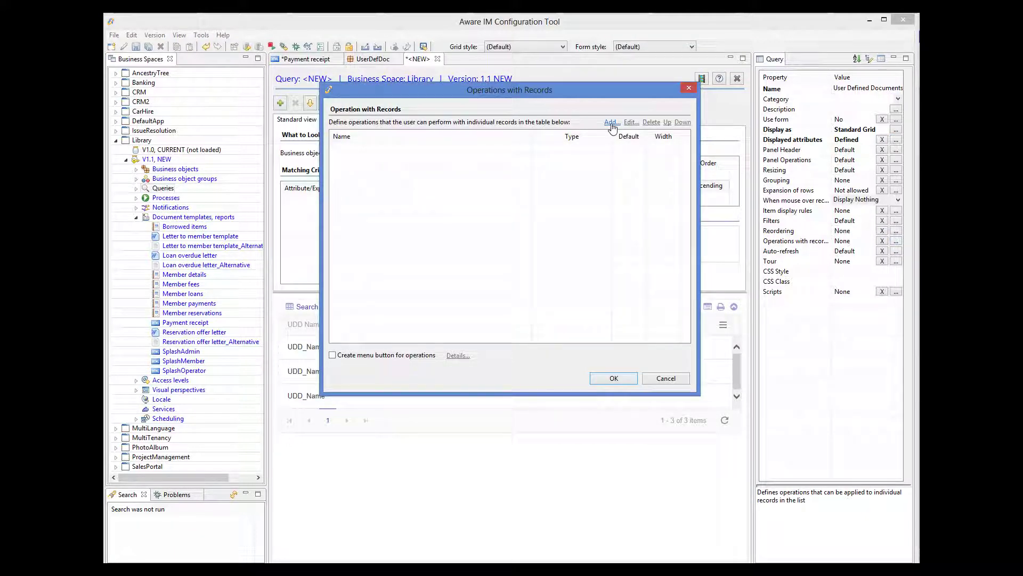
click(612, 123)
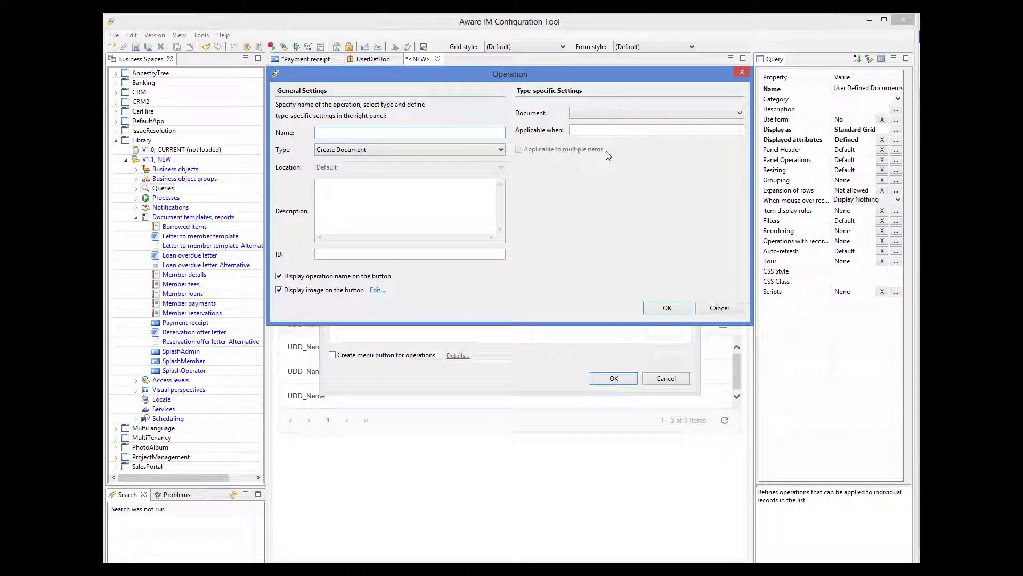
text(Edit)
click(370, 149)
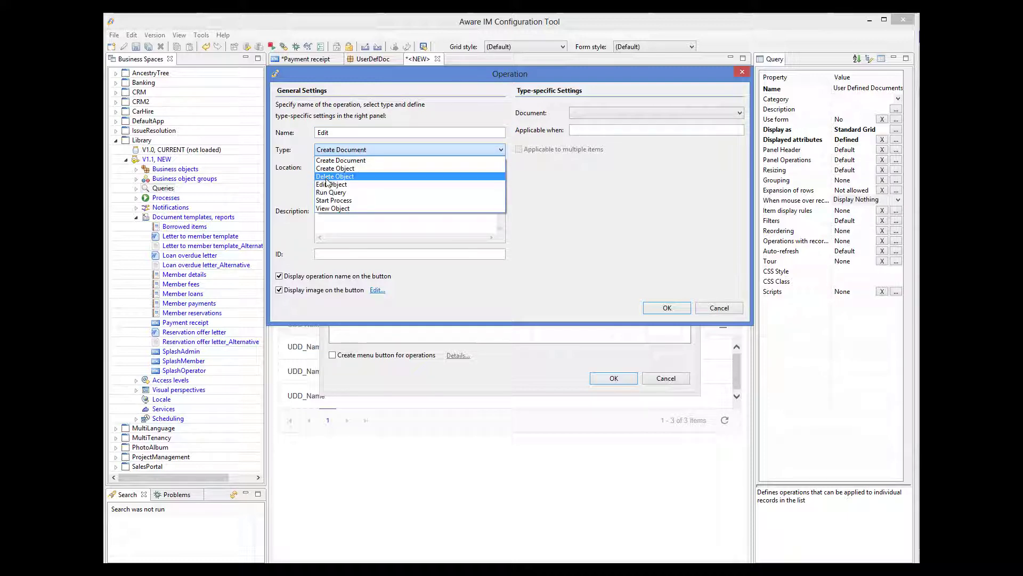
click(328, 184)
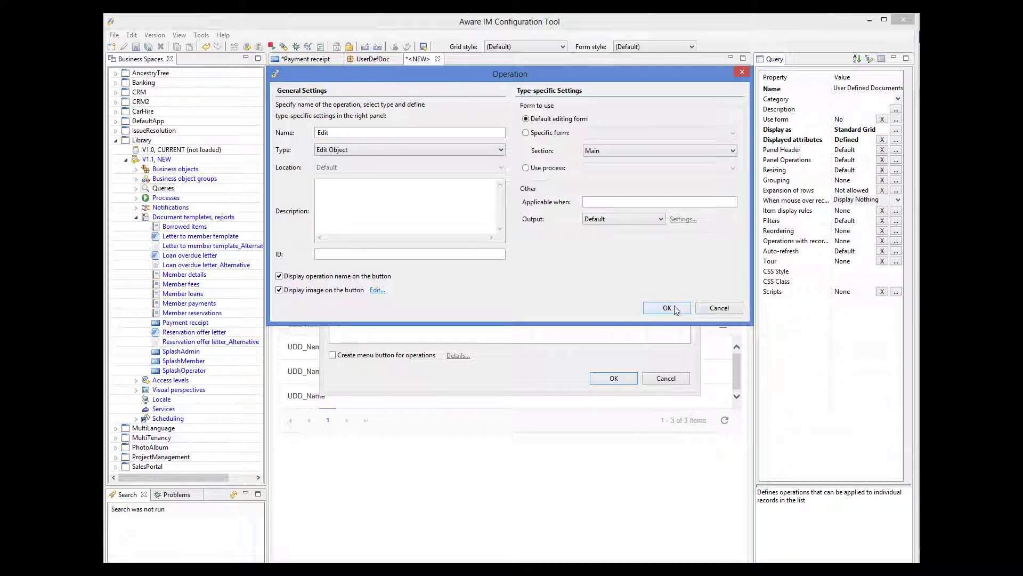
click(666, 308)
Add a second record operation named "Delete" of type Delete Object and accept the record operations
click(612, 122)
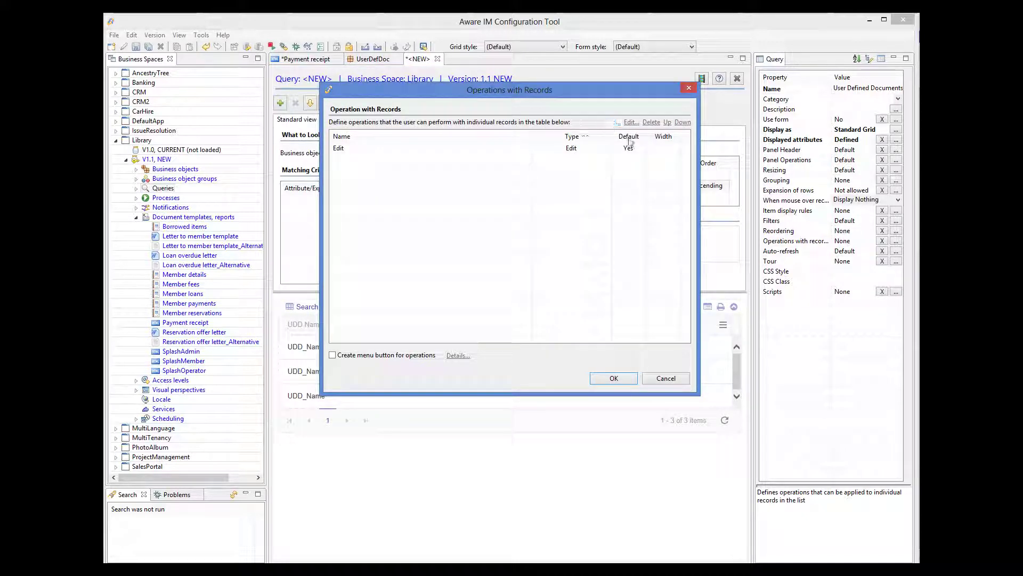
text(Delete)
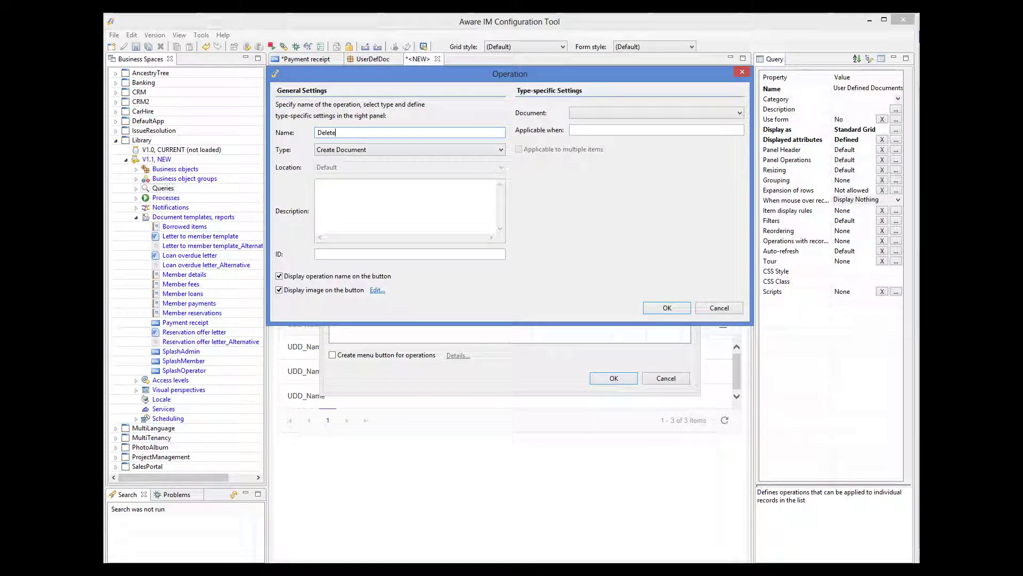
click(421, 149)
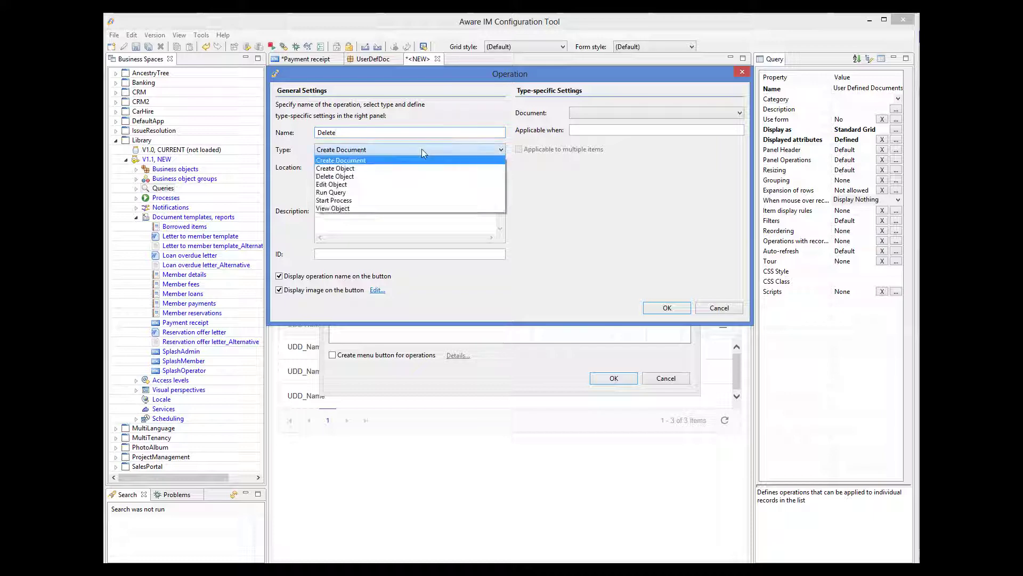
click(364, 177)
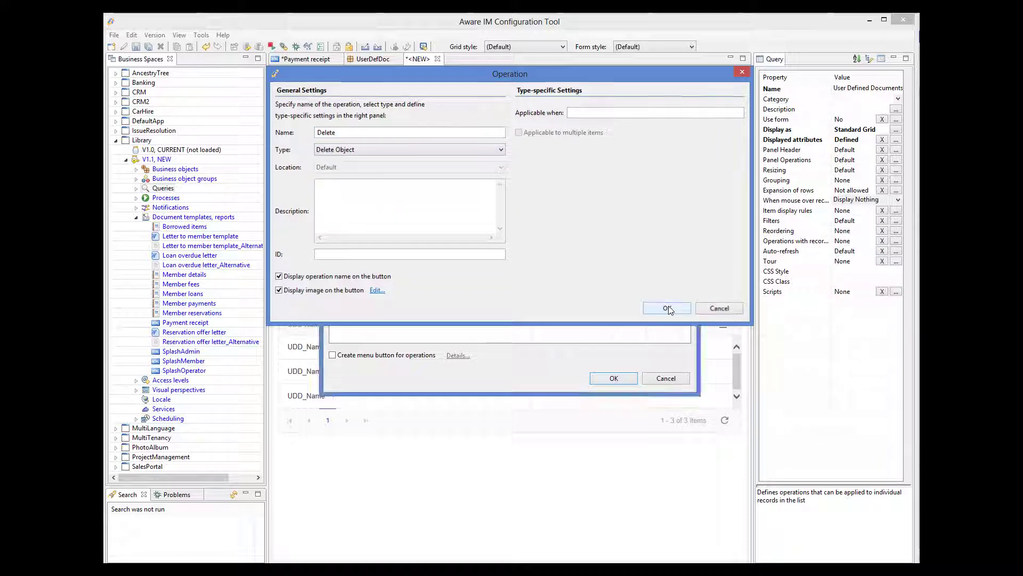
click(666, 308)
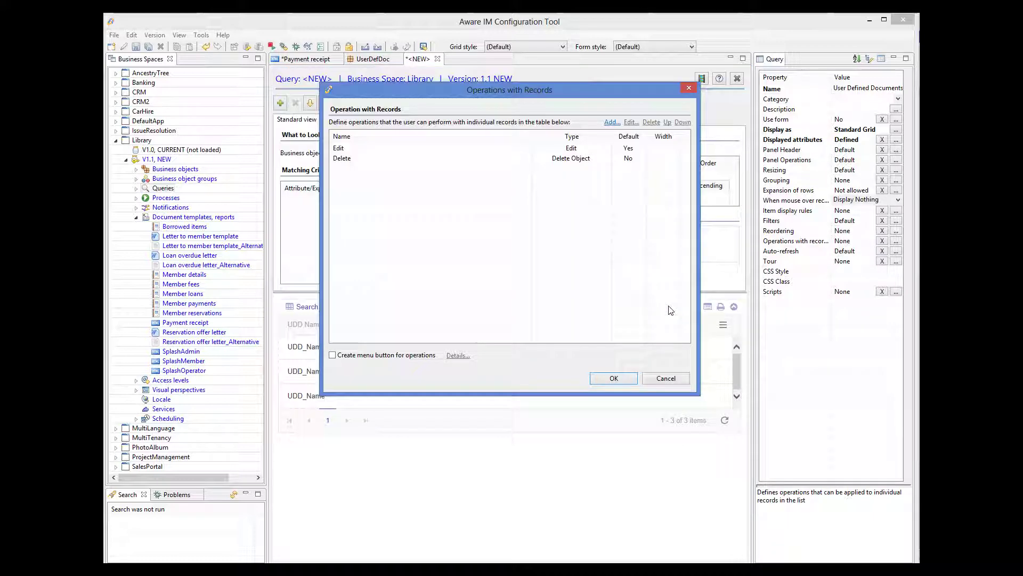
click(613, 379)
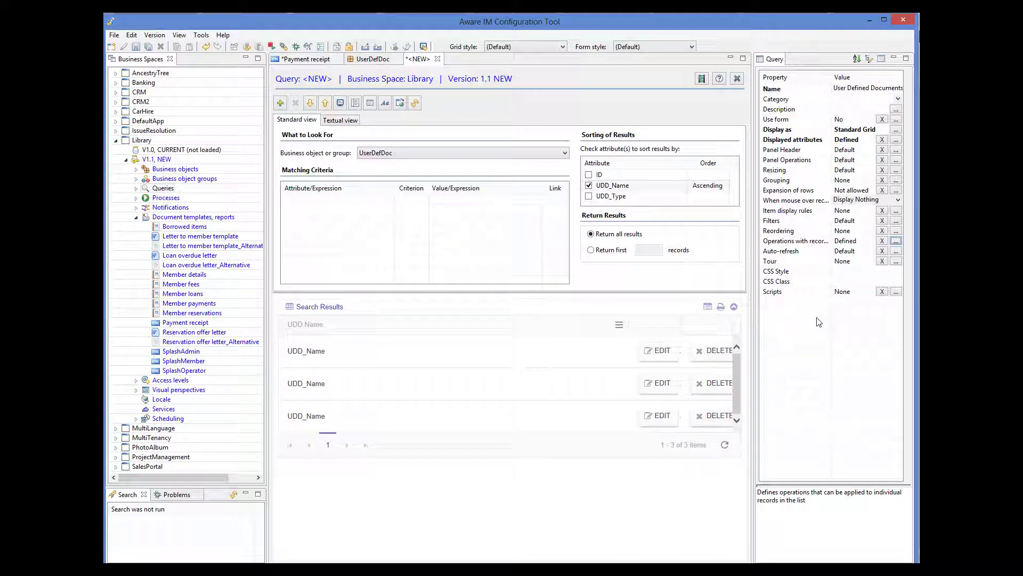
Add a panel operation named "New" of type Create Object for the UserDefDoc business object, located in the top panel toolbar
click(896, 160)
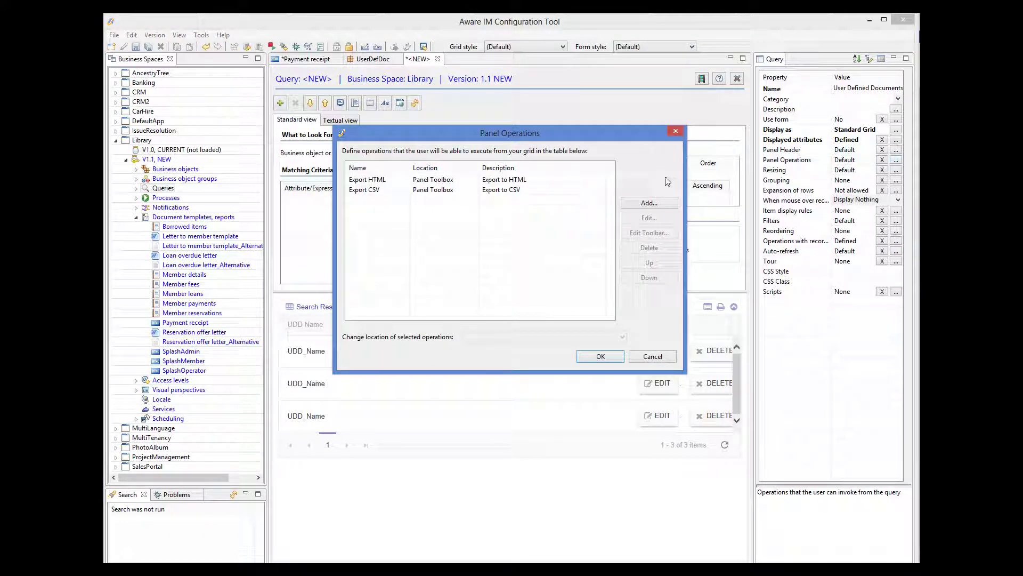
click(649, 203)
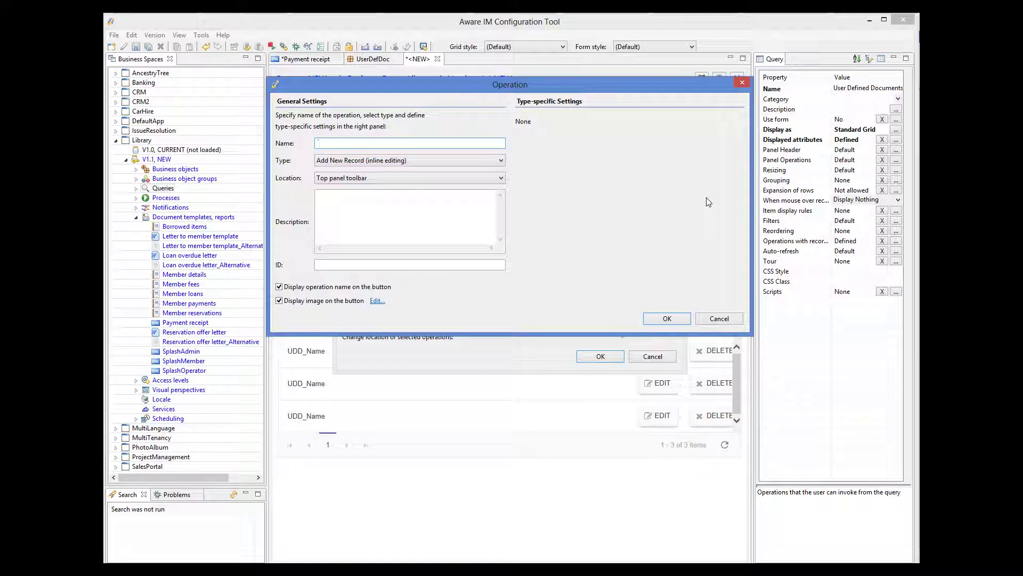
text(New)
click(395, 161)
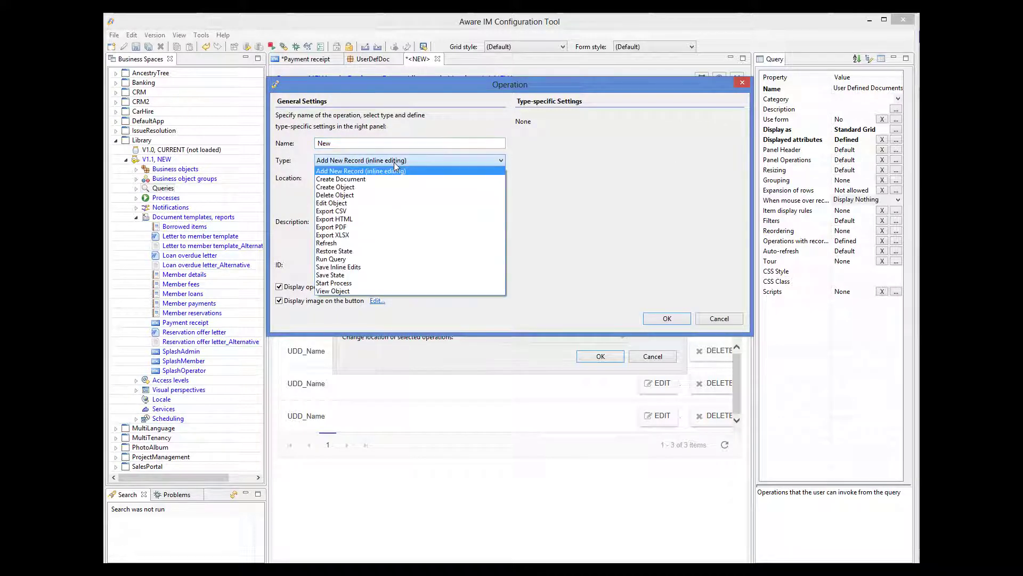
click(368, 187)
click(632, 122)
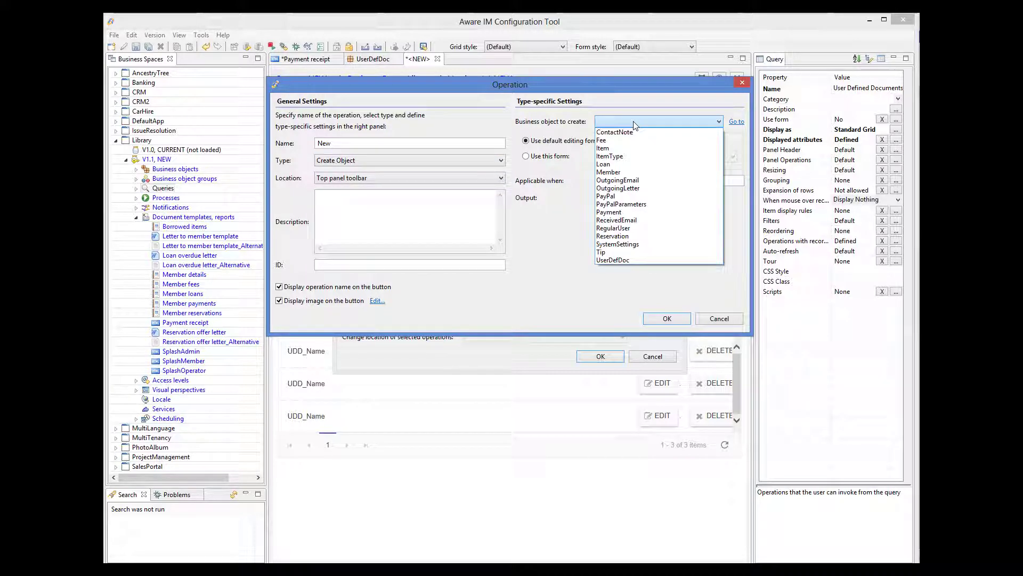
click(620, 259)
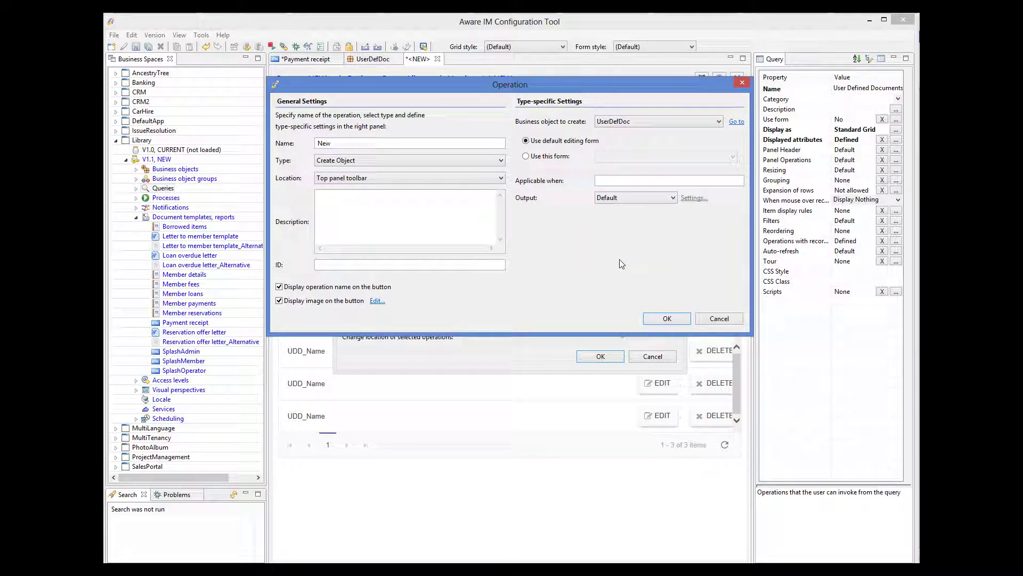
click(661, 320)
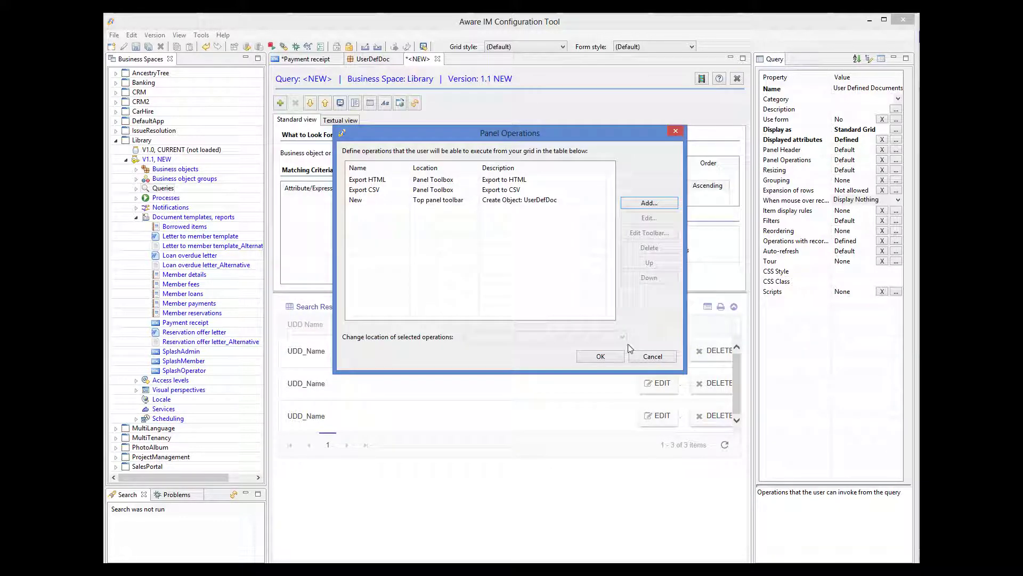
click(609, 356)
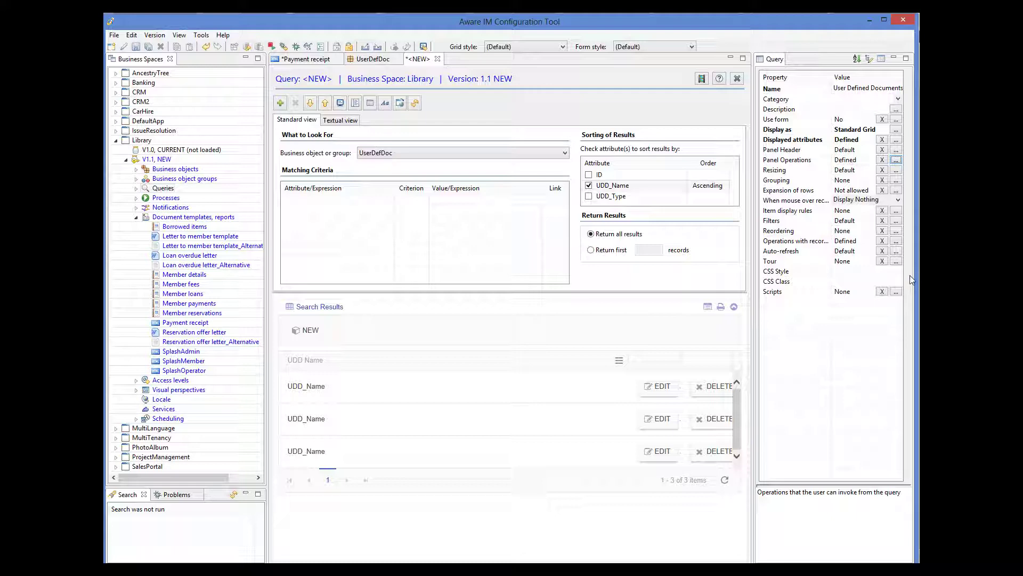
Make UserDefDoc a business object that triggers the query's auto-refresh, and save the query
click(896, 251)
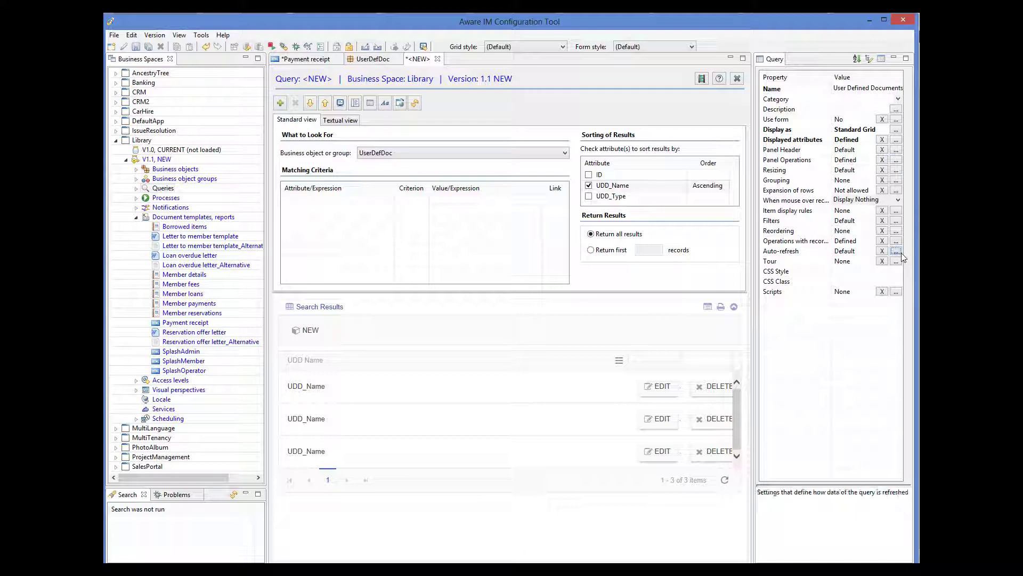
drag(494, 251, 494, 275)
click(406, 290)
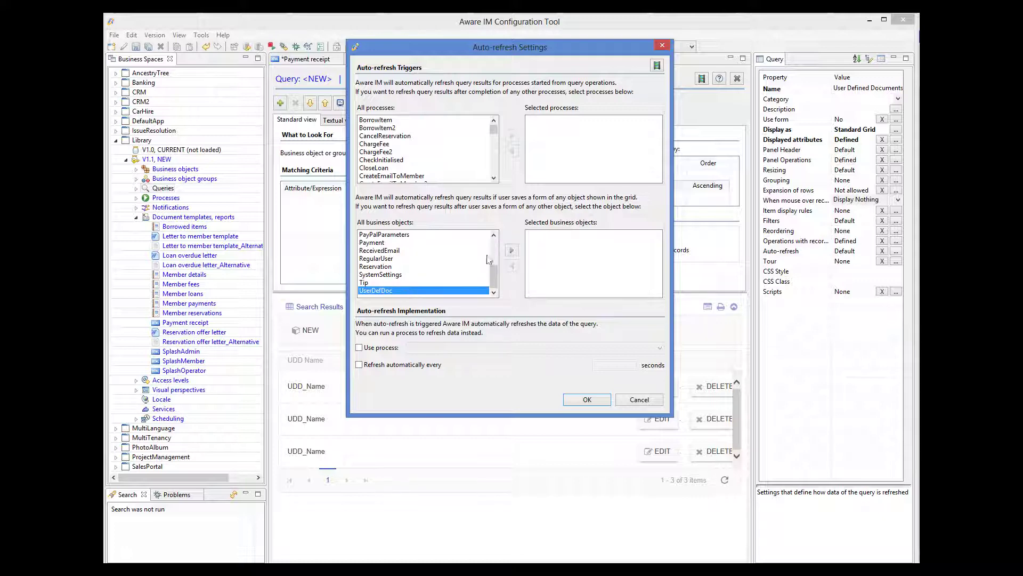
click(512, 251)
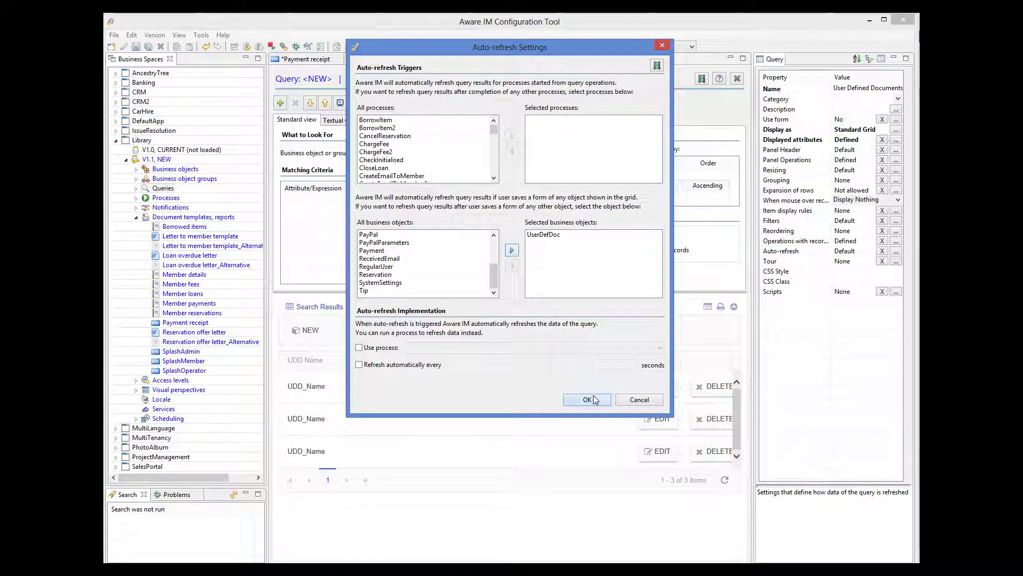
click(595, 399)
key(ctrl+s)
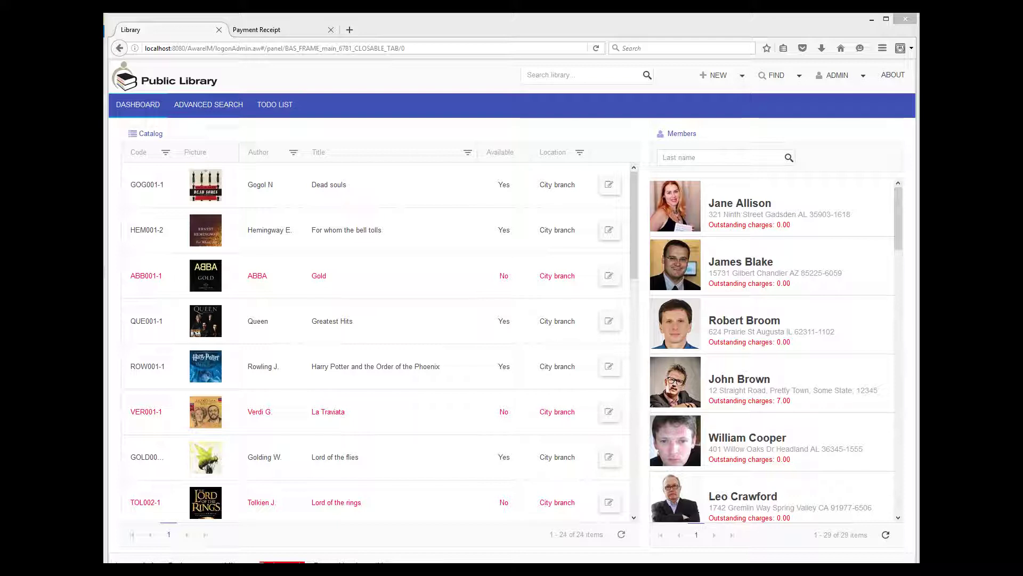
Switch to the Library web application in the browser and open the administrator's list of user defined documents
click(863, 75)
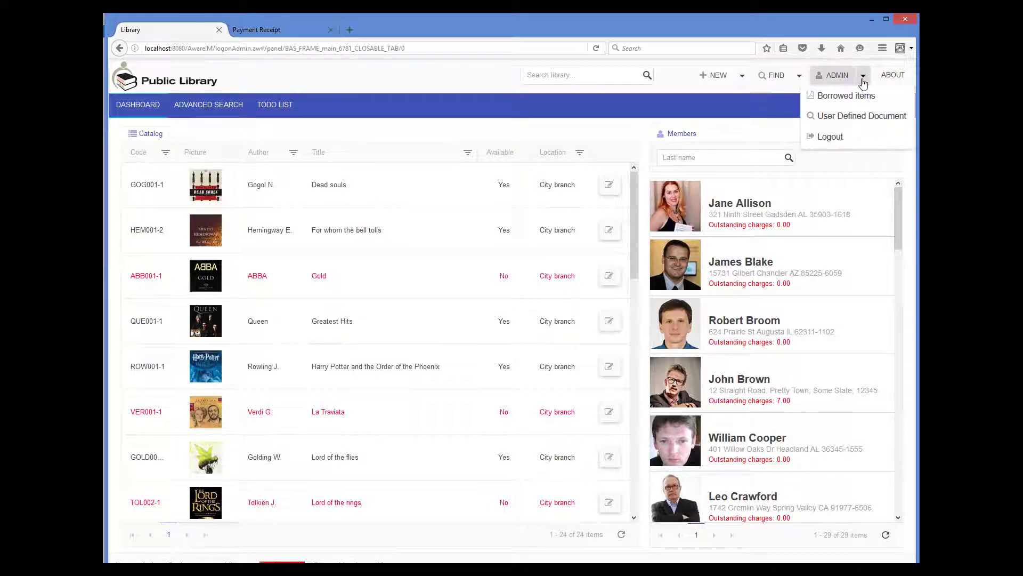
click(858, 118)
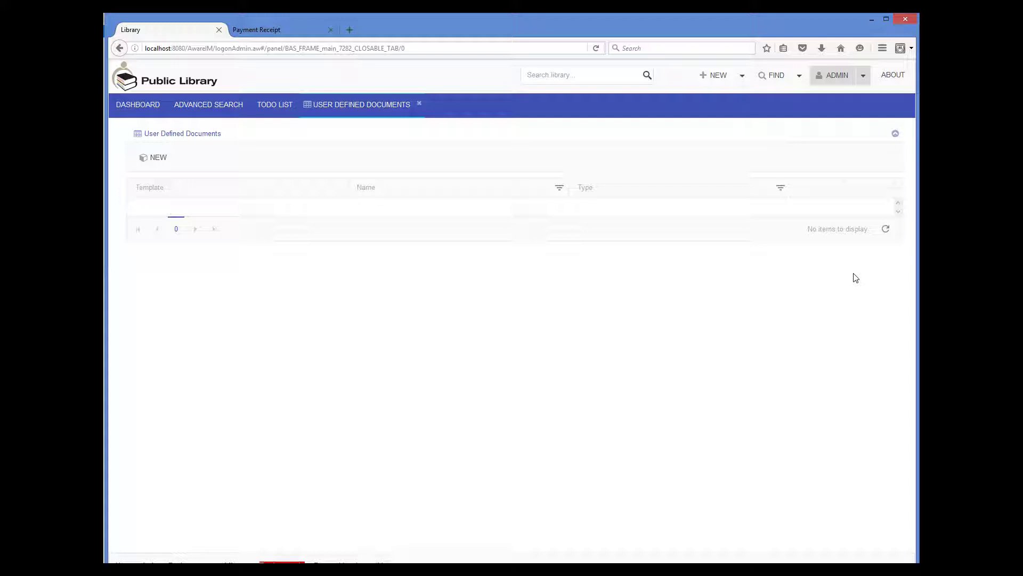
View the Payment Receipt template page in the browser, and open Payment receipt.html from the ReceiptTemplate folder in TextPad
click(263, 30)
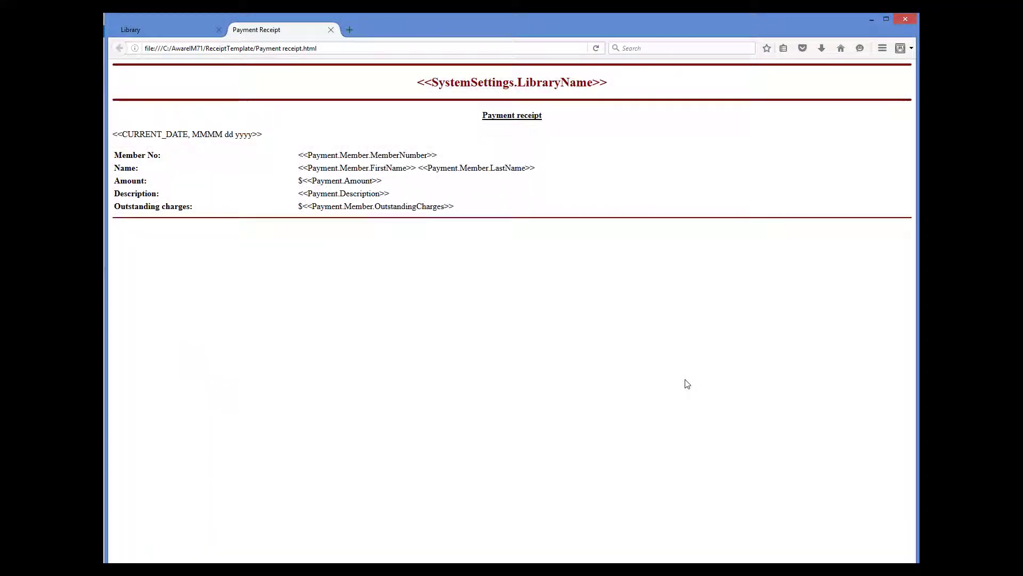
mouse_move(193, 568)
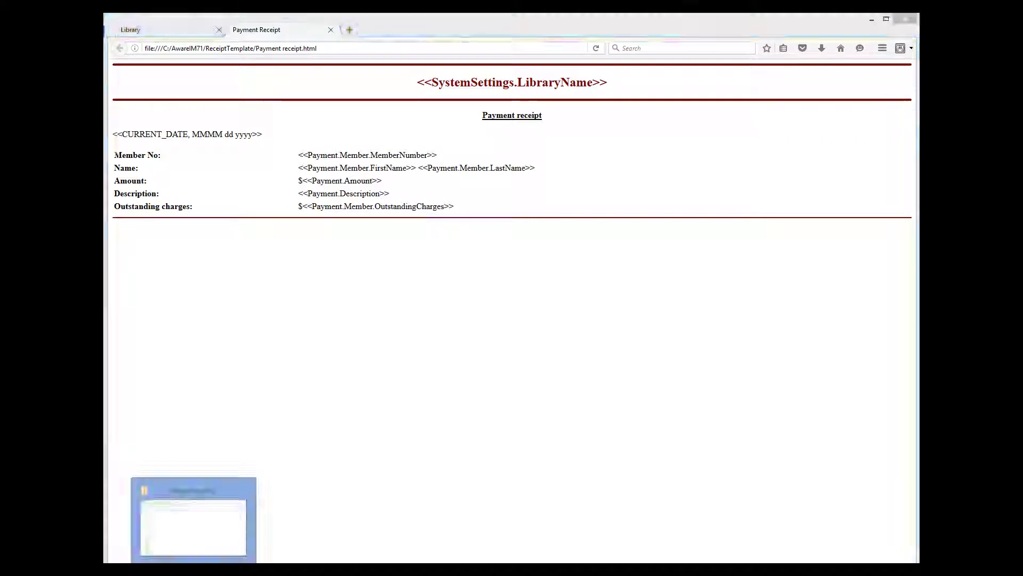
click(193, 528)
right_click(343, 135)
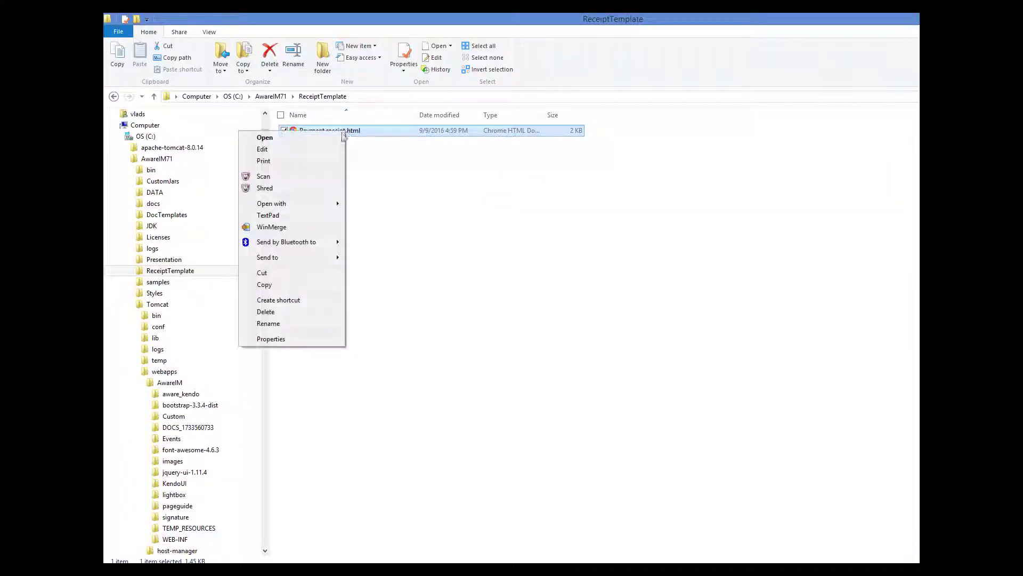
click(295, 215)
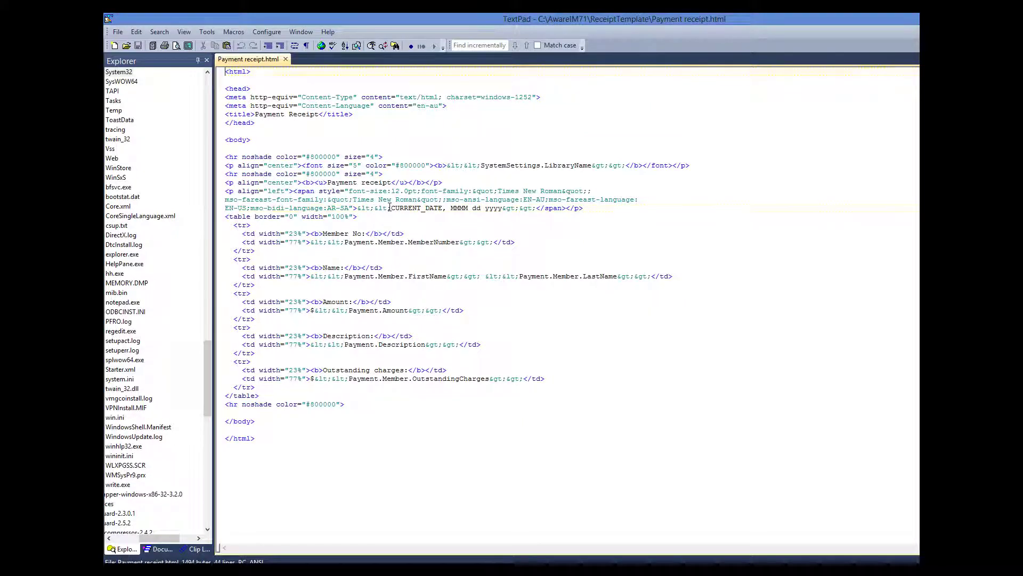
Set the alignment of the CURRENT_DATE paragraph to center, save the HTML file, and reload the template page in the browser
drag(389, 207, 489, 208)
click(400, 207)
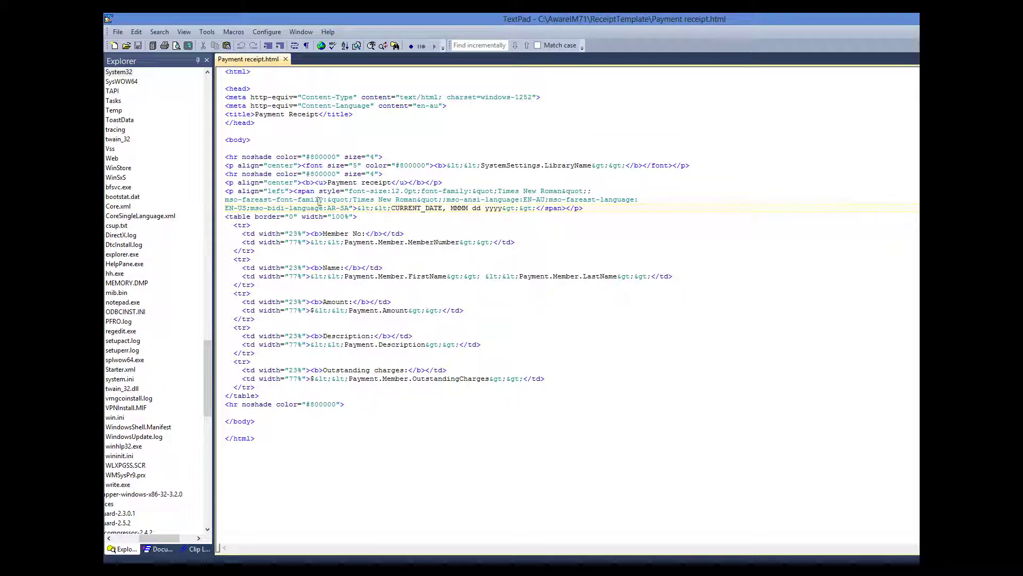
double_click(276, 191)
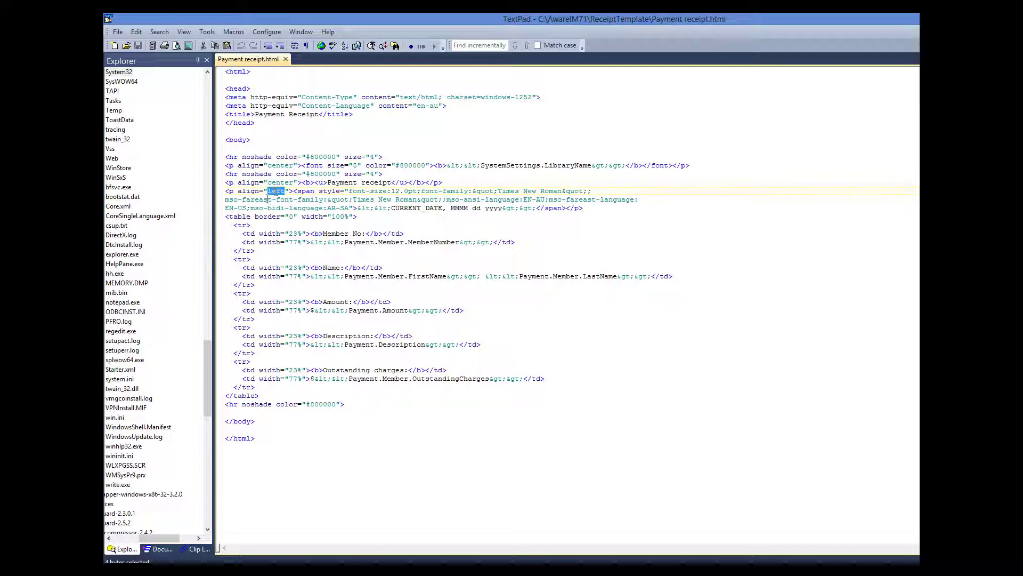
text(center)
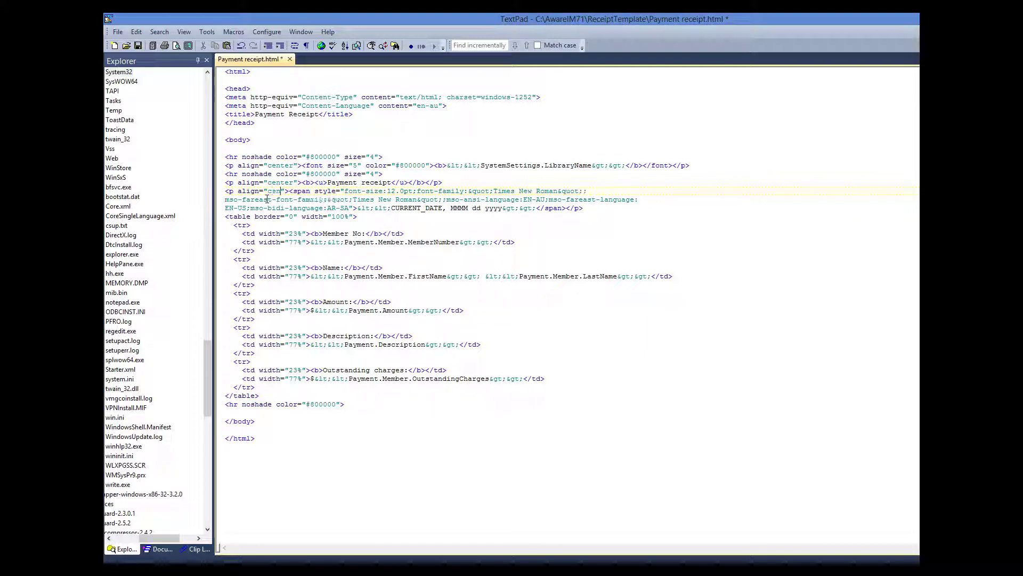
key(ctrl+s)
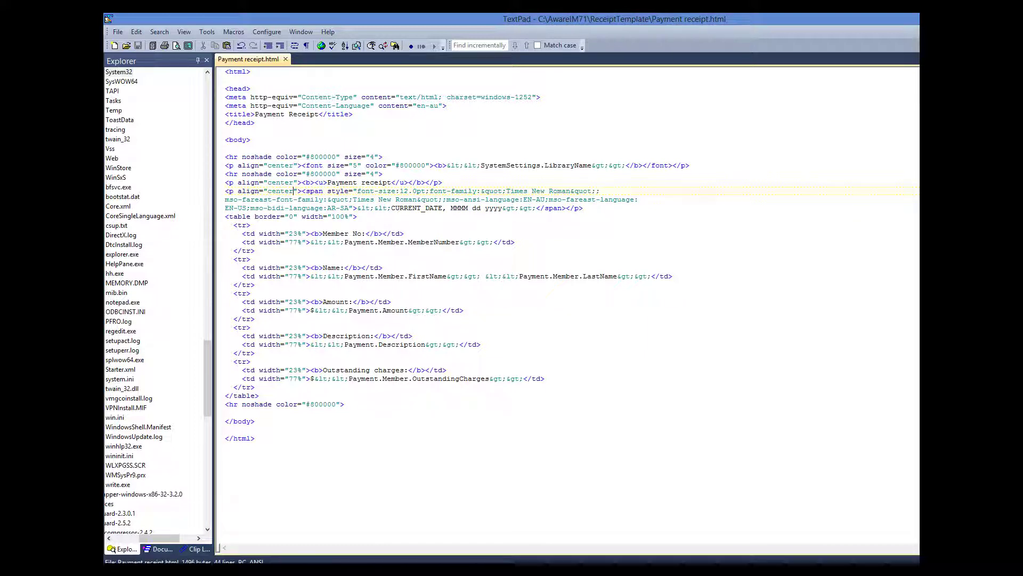
key(alt+Tab)
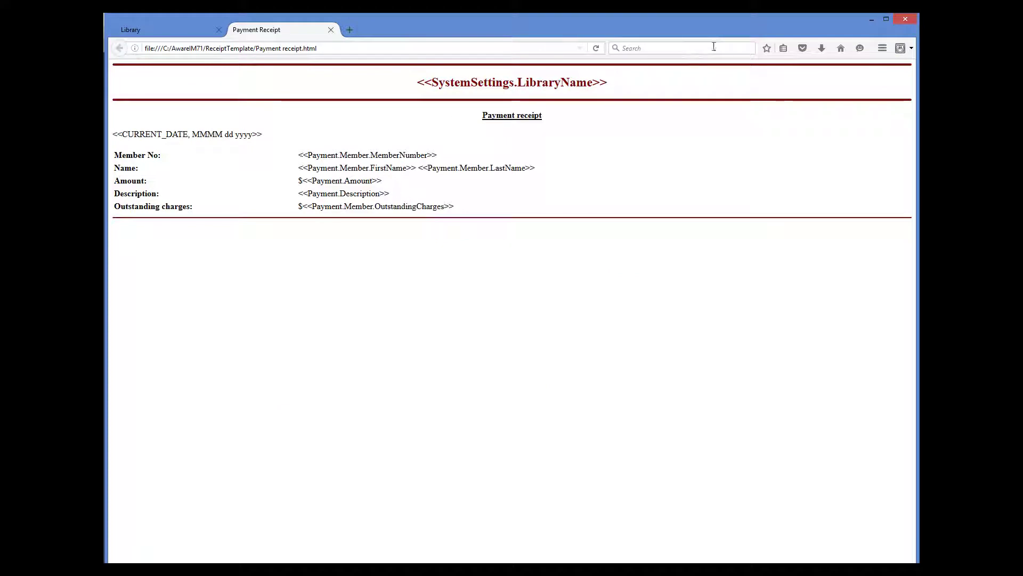
click(596, 48)
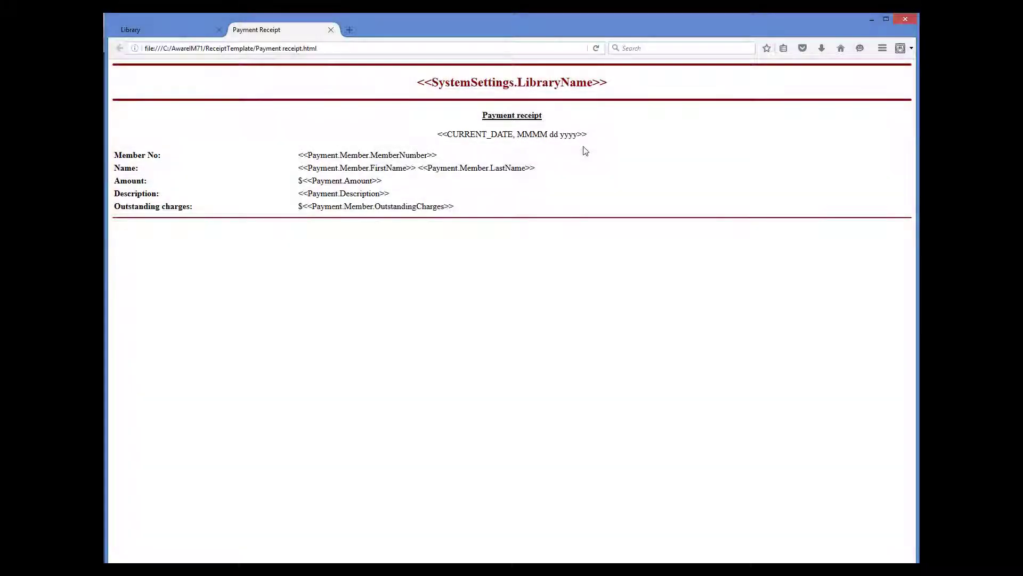
Return to the Library application and start a new user defined document named Payment receipt with type HTML document
click(161, 30)
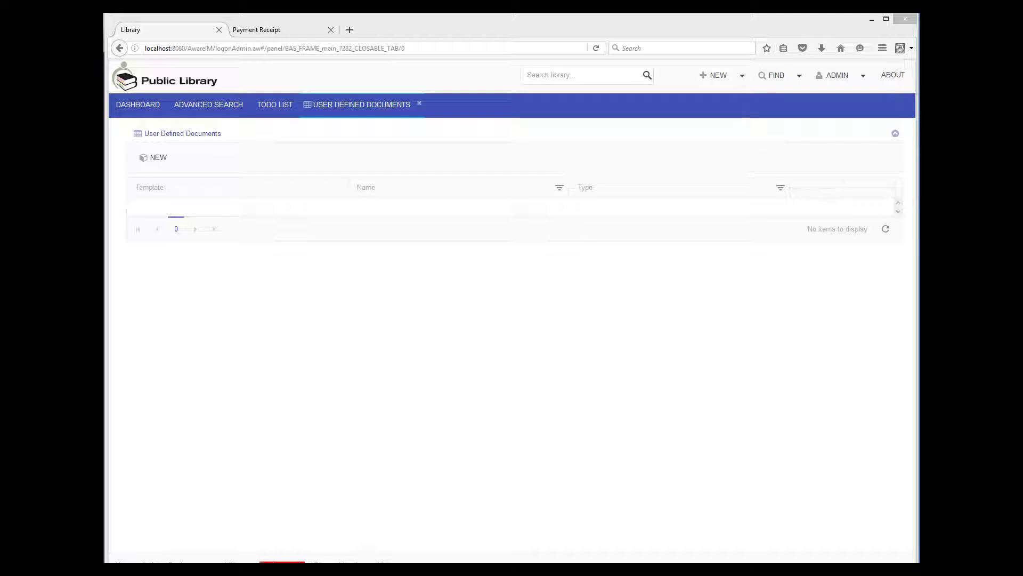
click(153, 160)
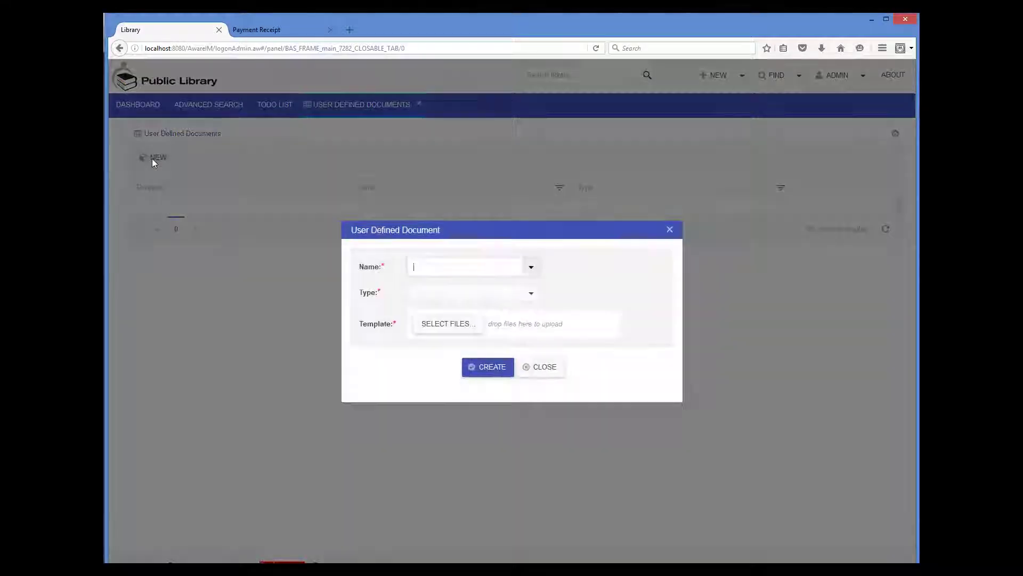
click(531, 268)
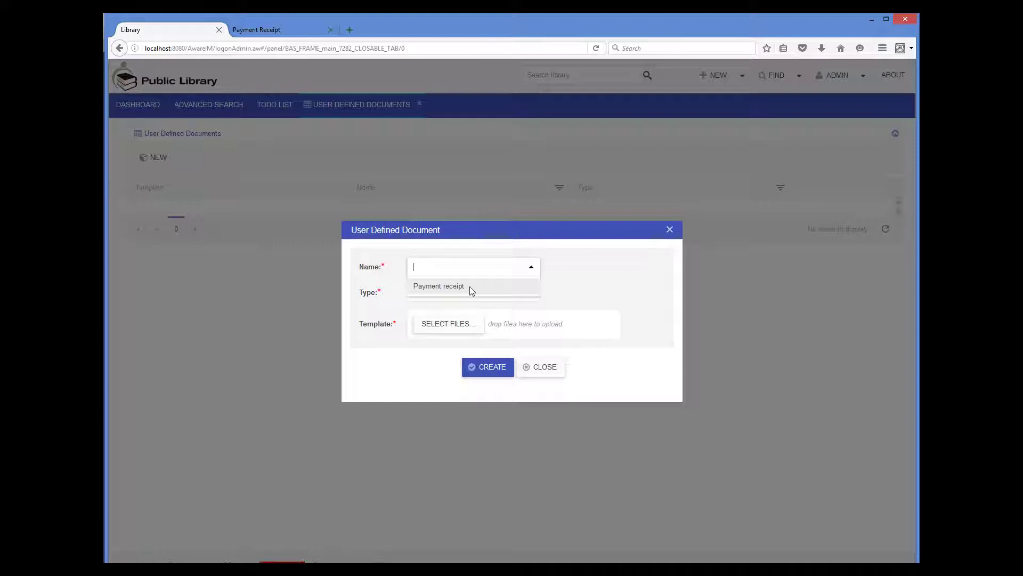
click(470, 288)
click(532, 296)
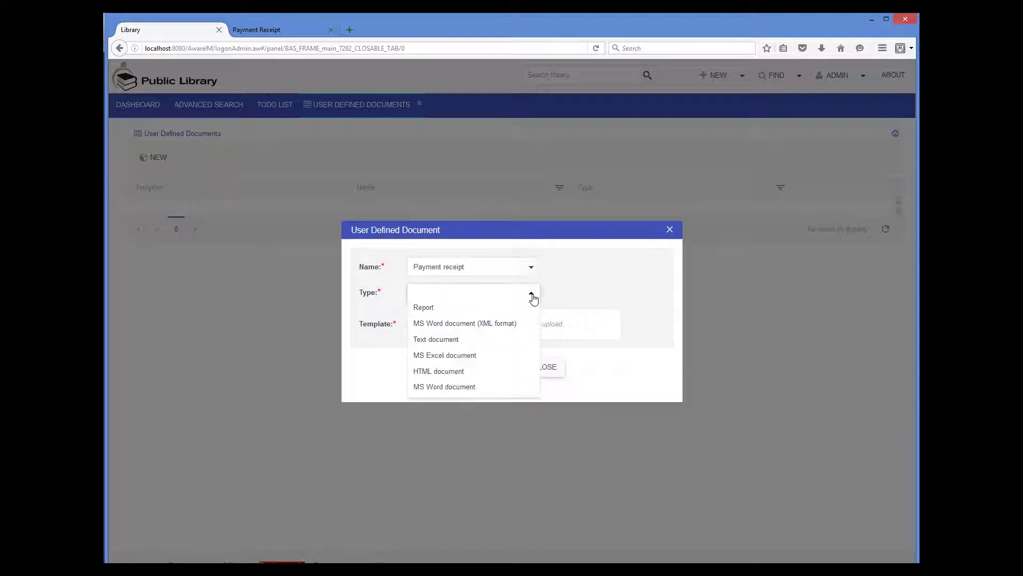
click(457, 376)
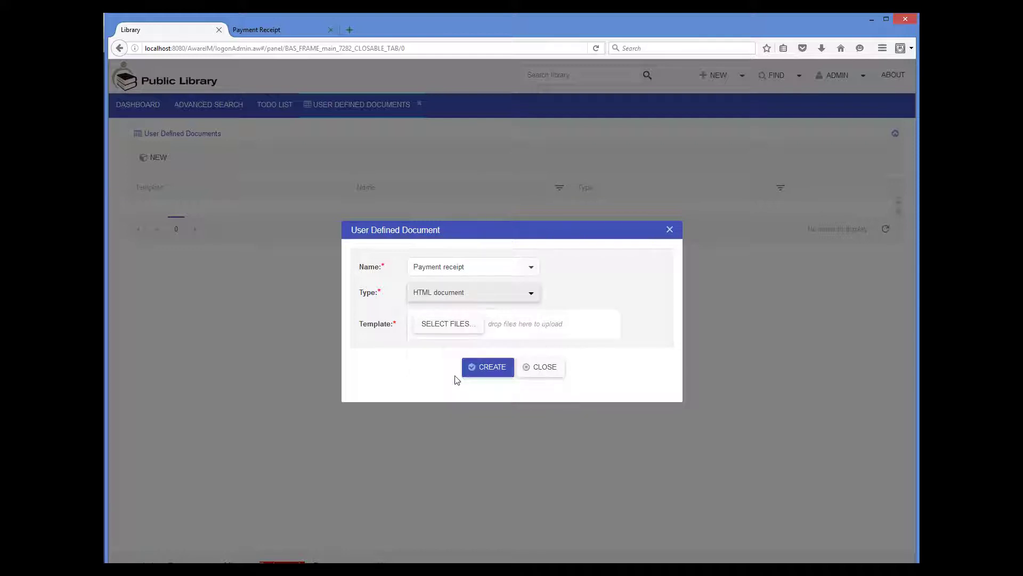
Upload Payment receipt.html from C:\AwareIM71\ReceiptTemplate as the template, create the user defined document and close its form
click(474, 328)
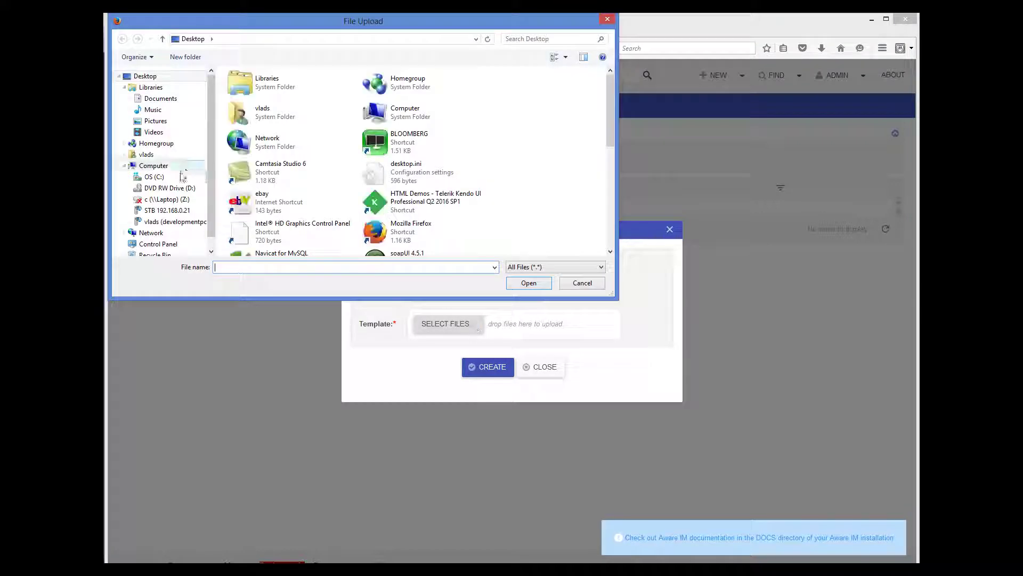
click(154, 177)
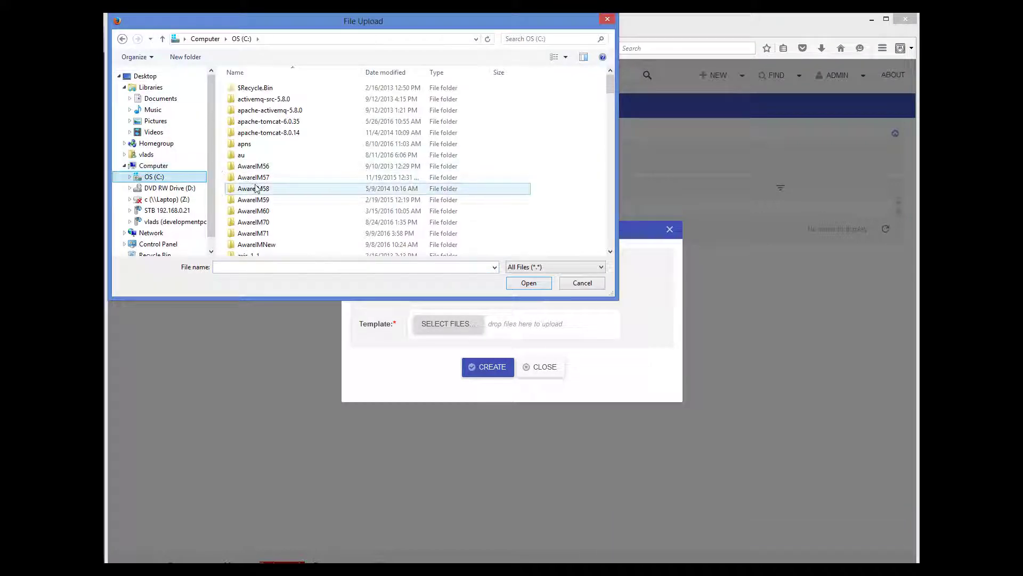
double_click(254, 233)
double_click(265, 189)
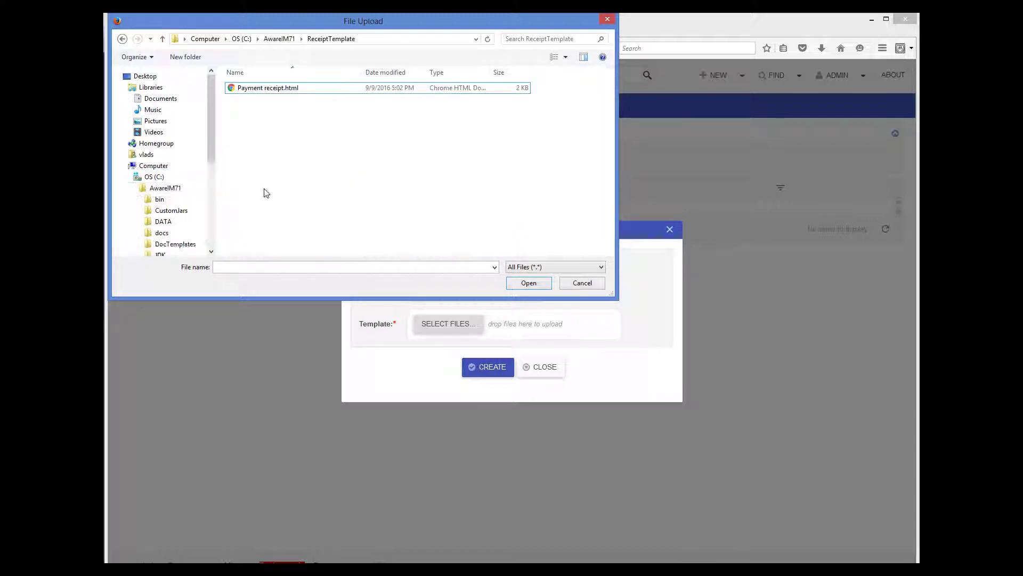
click(278, 90)
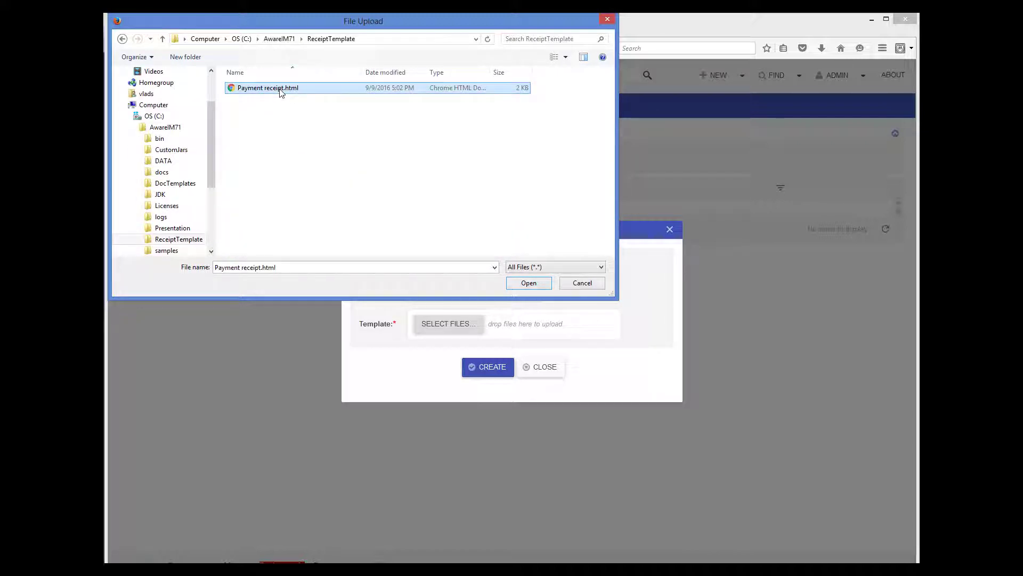
click(529, 284)
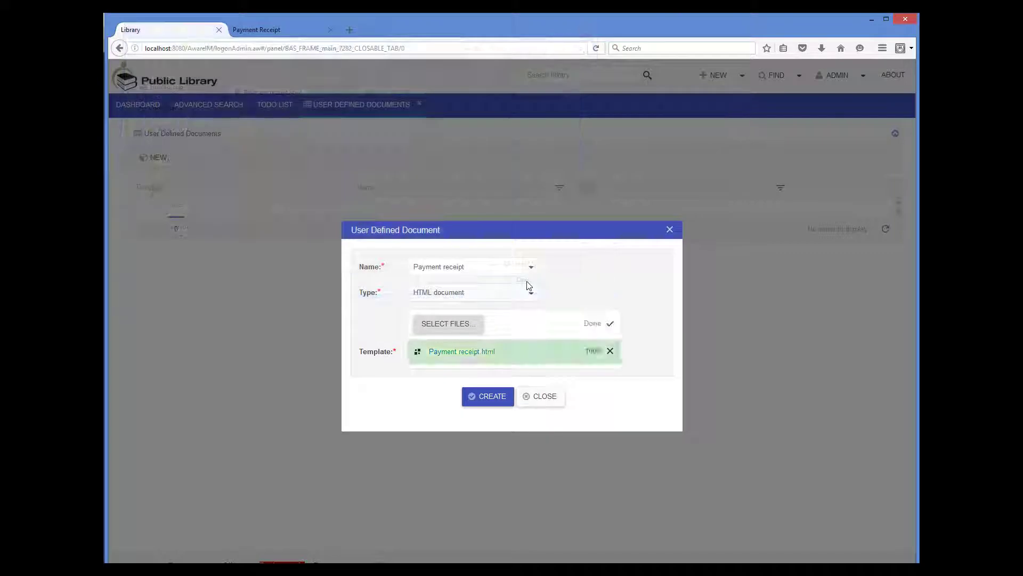
click(489, 397)
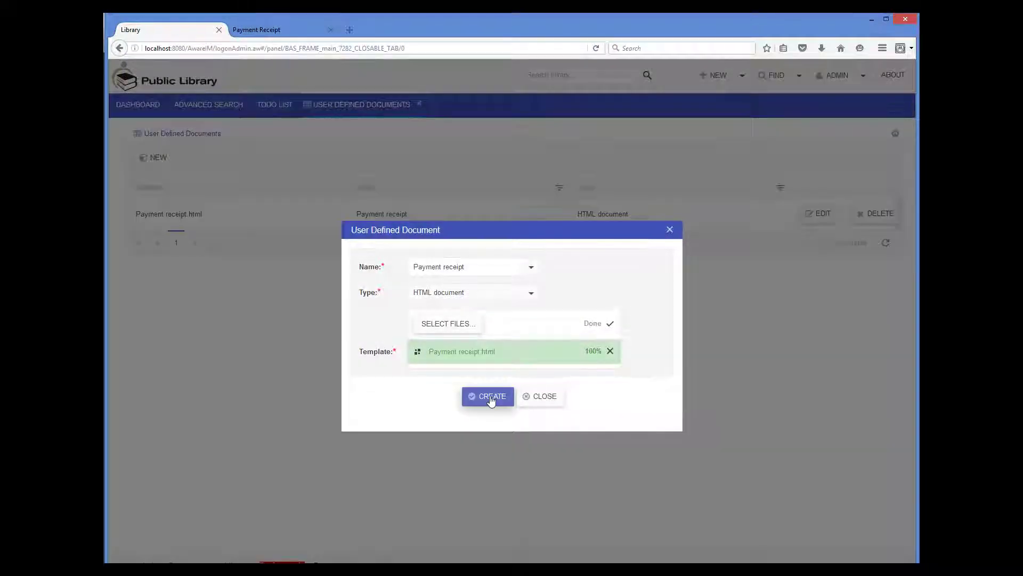
click(539, 397)
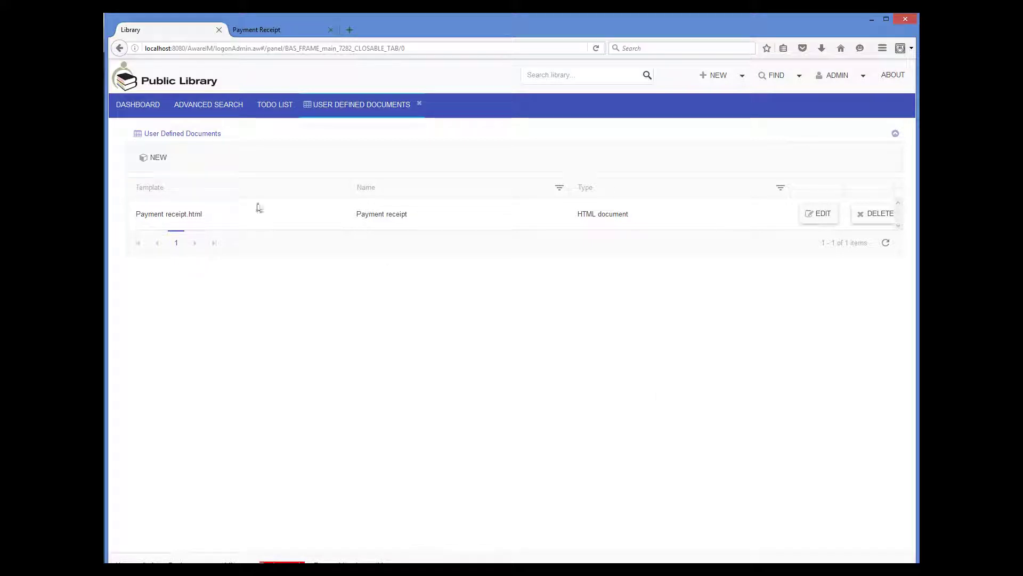
Register a payment of 1 dollar for the dashboard member owing 7.00, display its receipt, and close the receipt
click(145, 106)
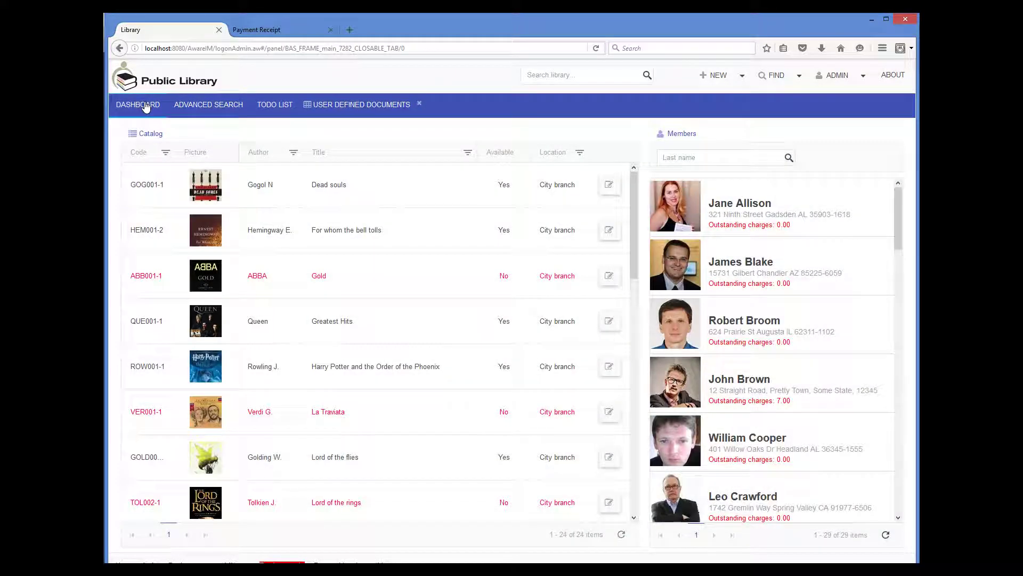
click(760, 389)
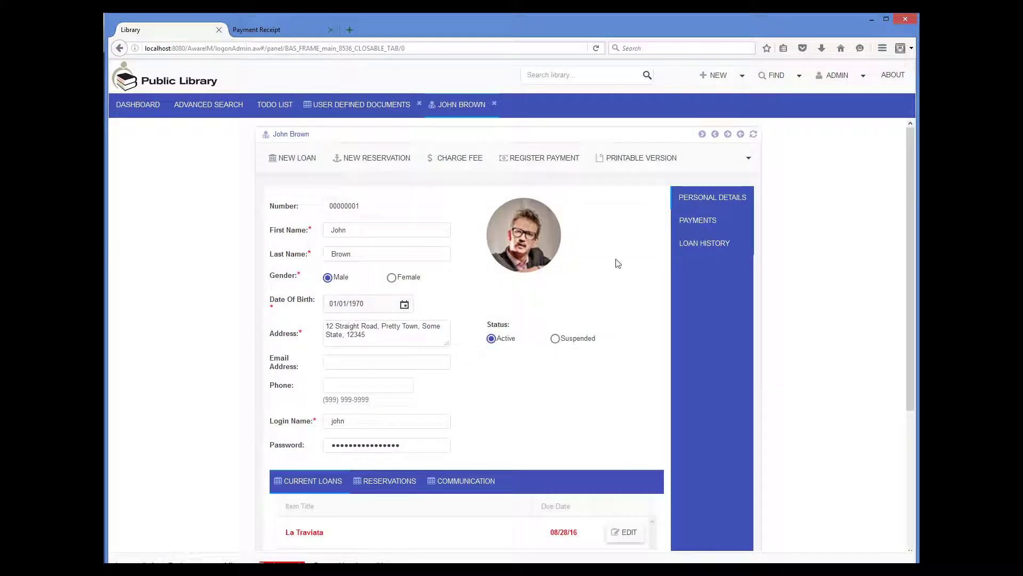
click(544, 155)
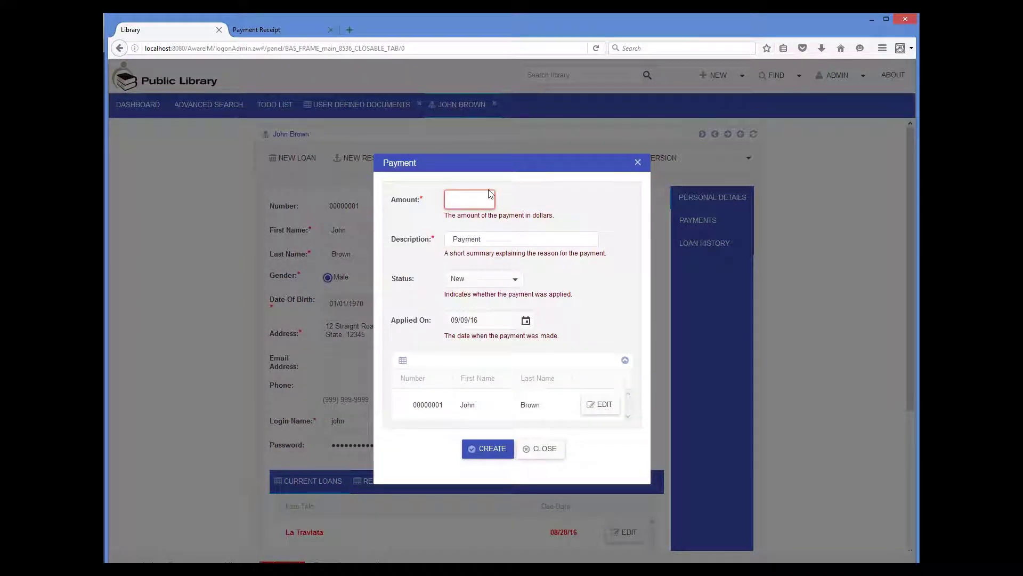
text(1)
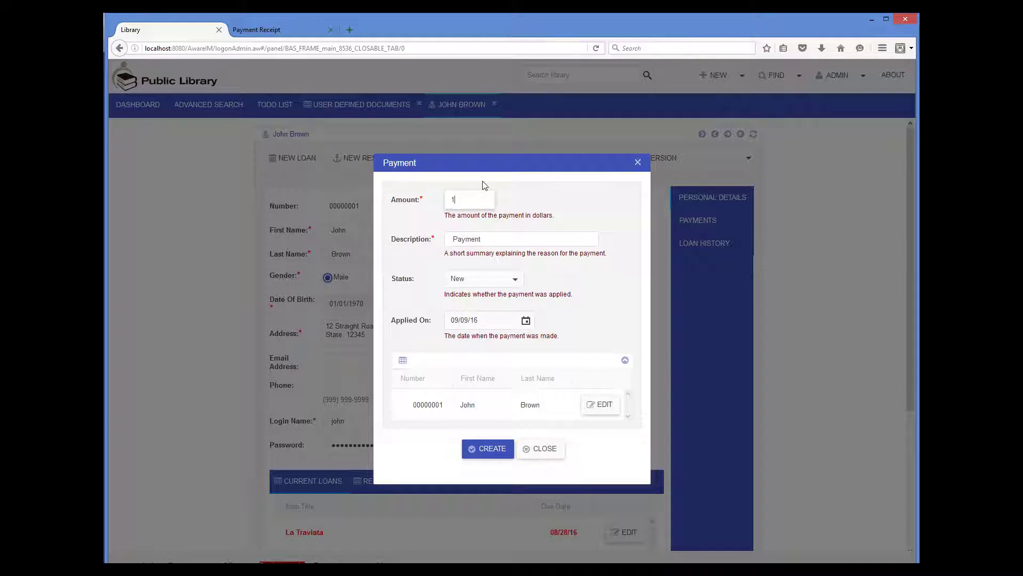
click(503, 446)
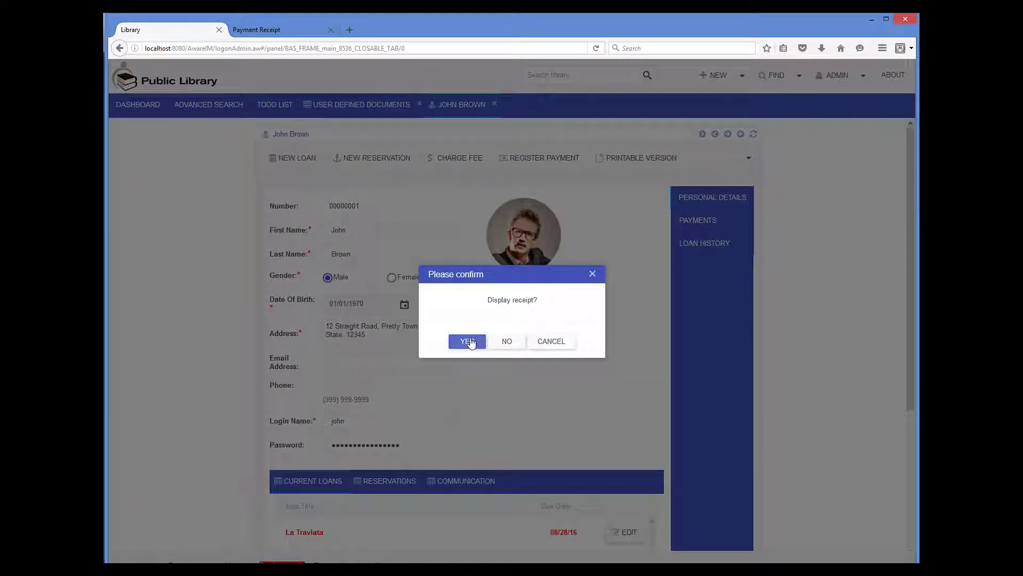
click(471, 342)
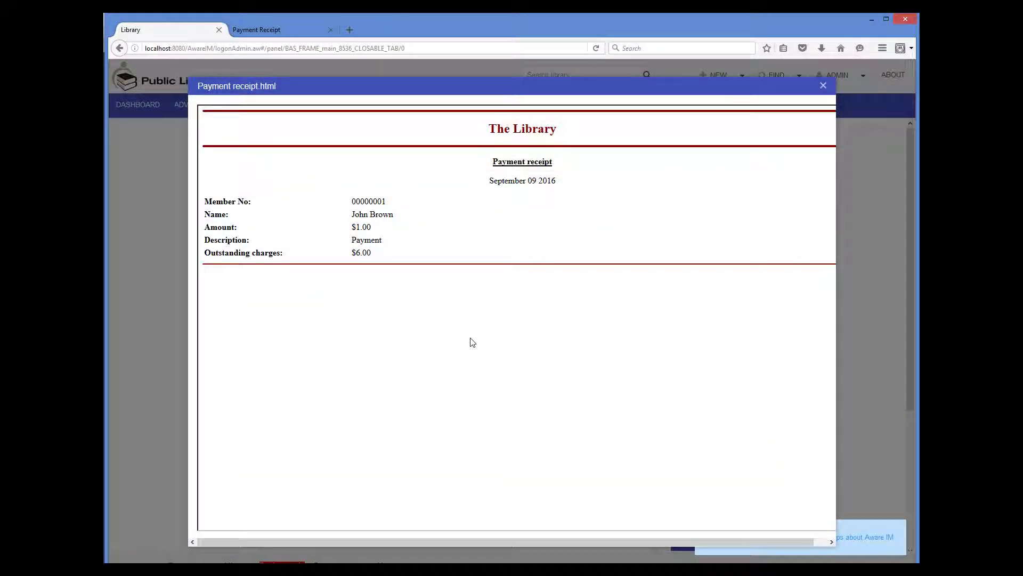
click(824, 87)
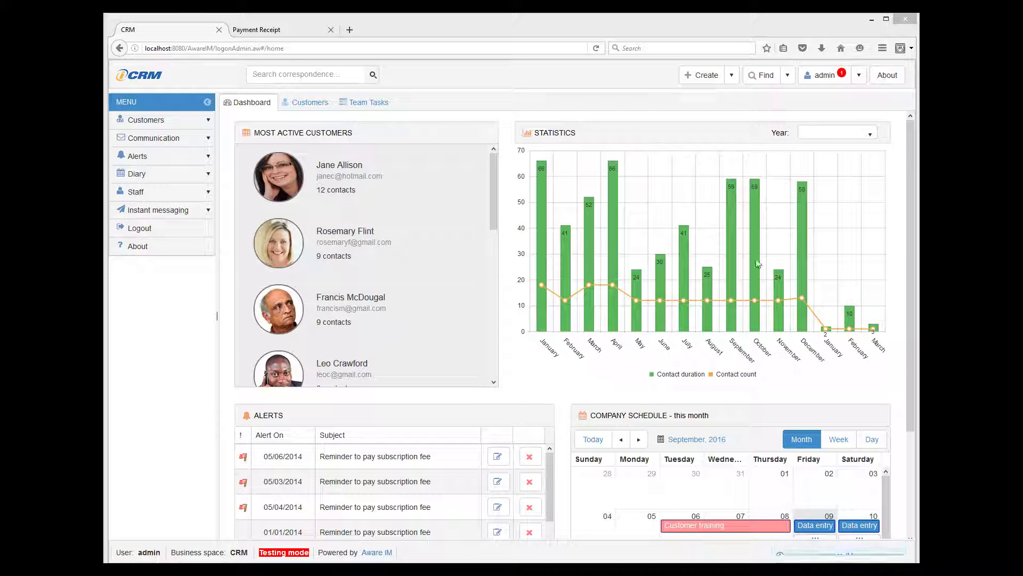
Expand the first customer in the CRM customer list, examine the new outgoing email form, and close it without creating the email
click(301, 103)
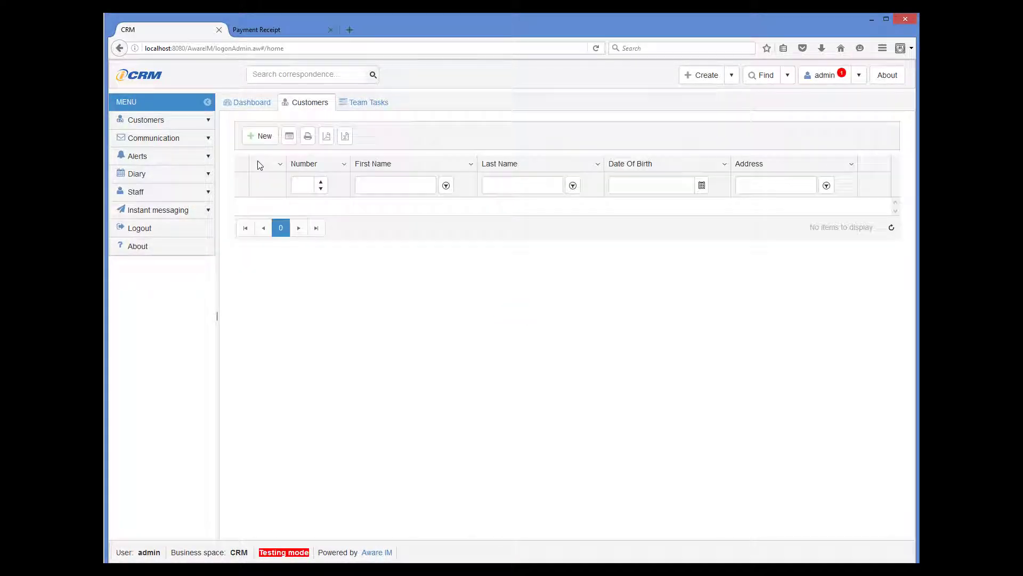
click(243, 217)
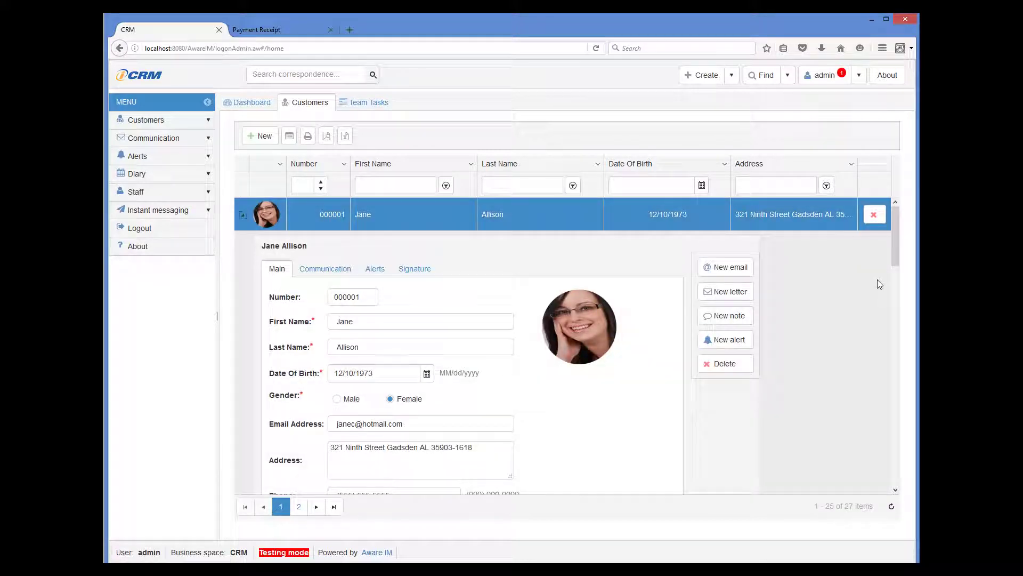
click(746, 269)
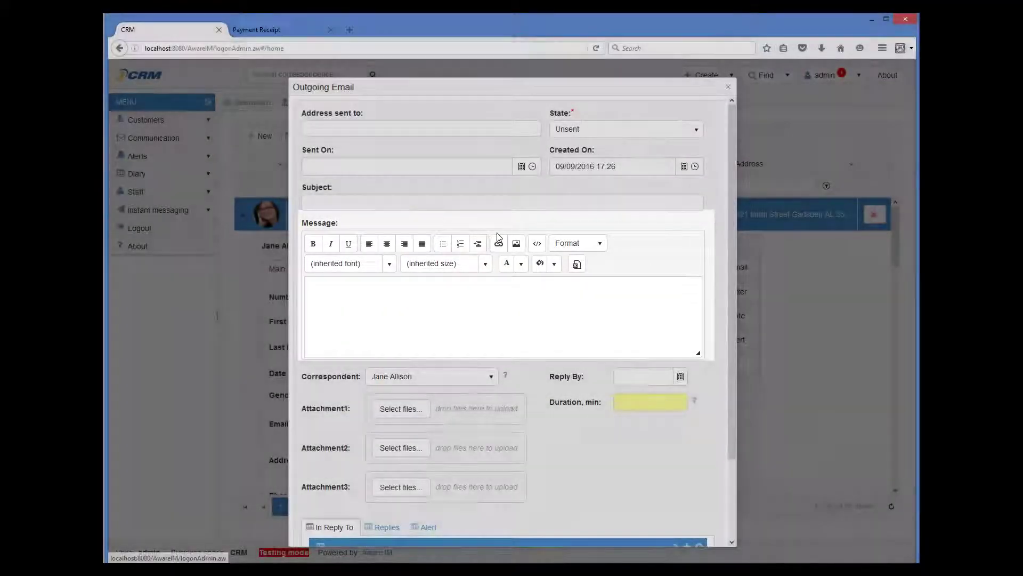
scroll(554, 243, down, 1)
scroll(555, 243, down, 1)
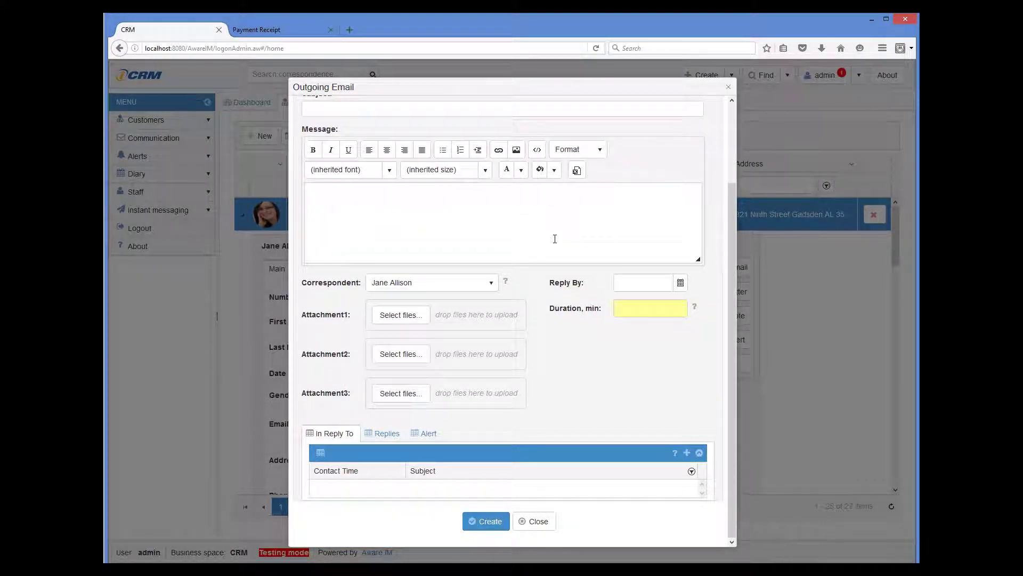
scroll(555, 238, up, 2)
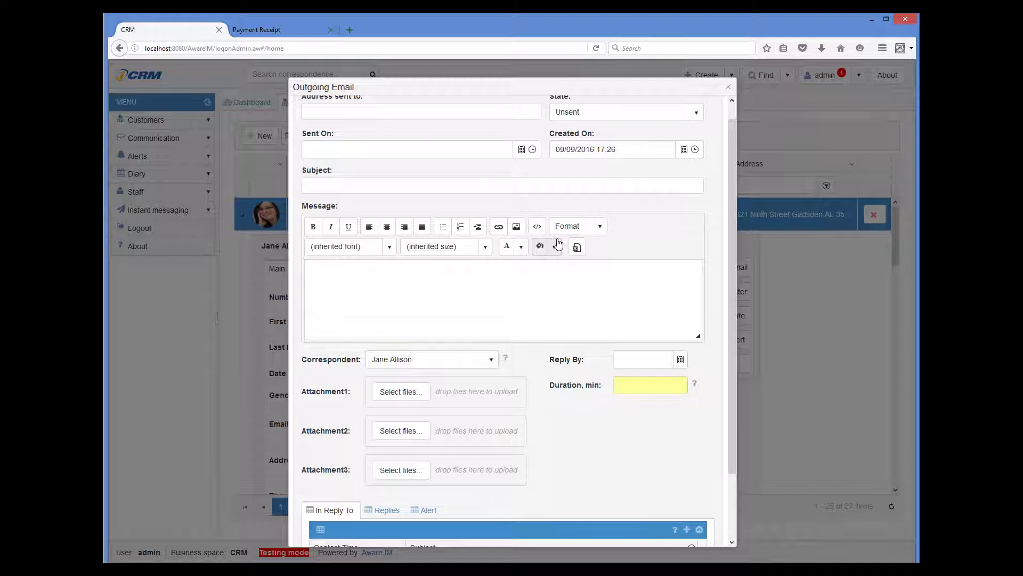
scroll(555, 243, down, 2)
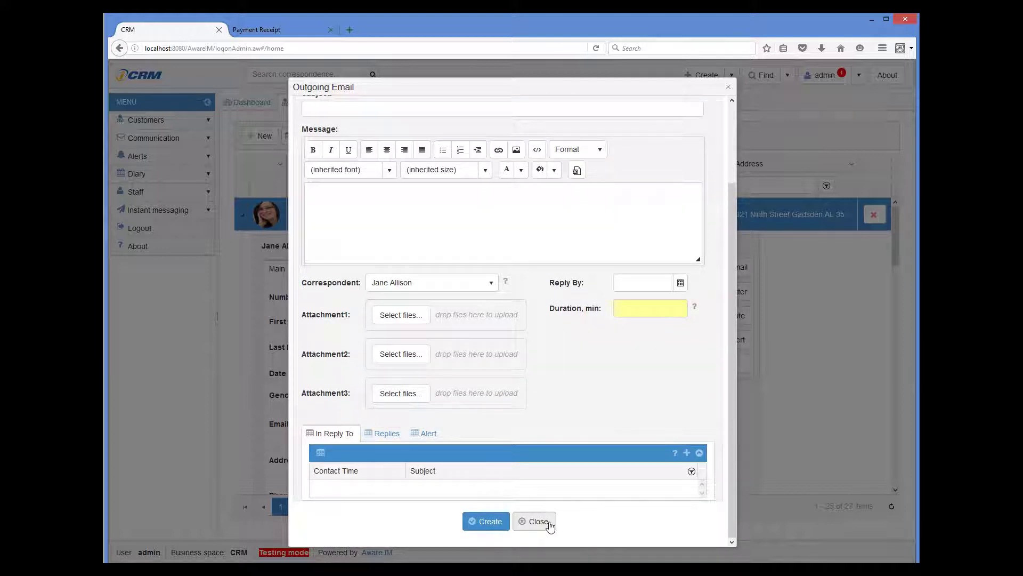
click(550, 528)
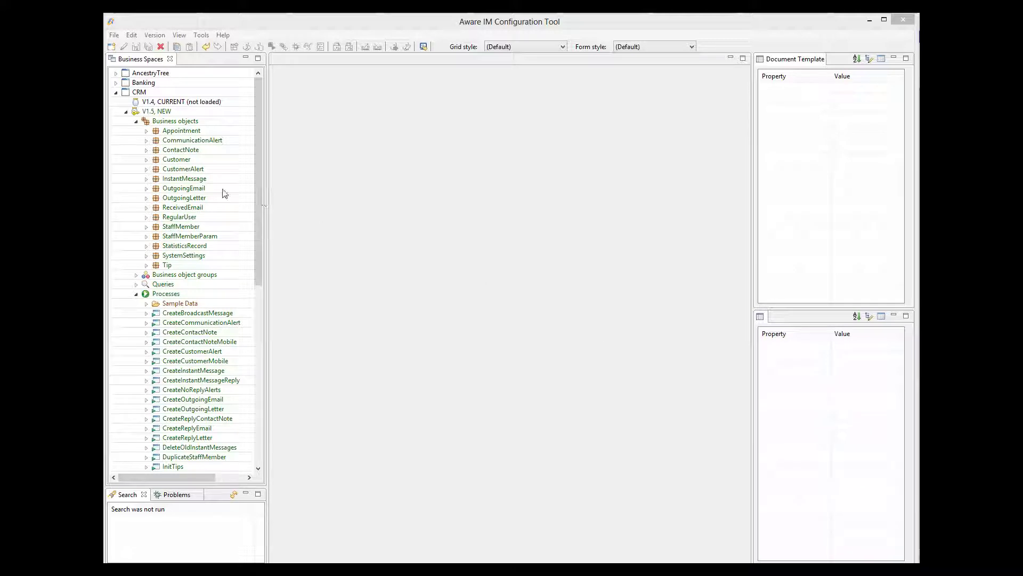
Examine the CRM version 1.5 OutgoingEmail business object and the rules of the CreateOutgoingEmail and SendEmail processes
click(194, 190)
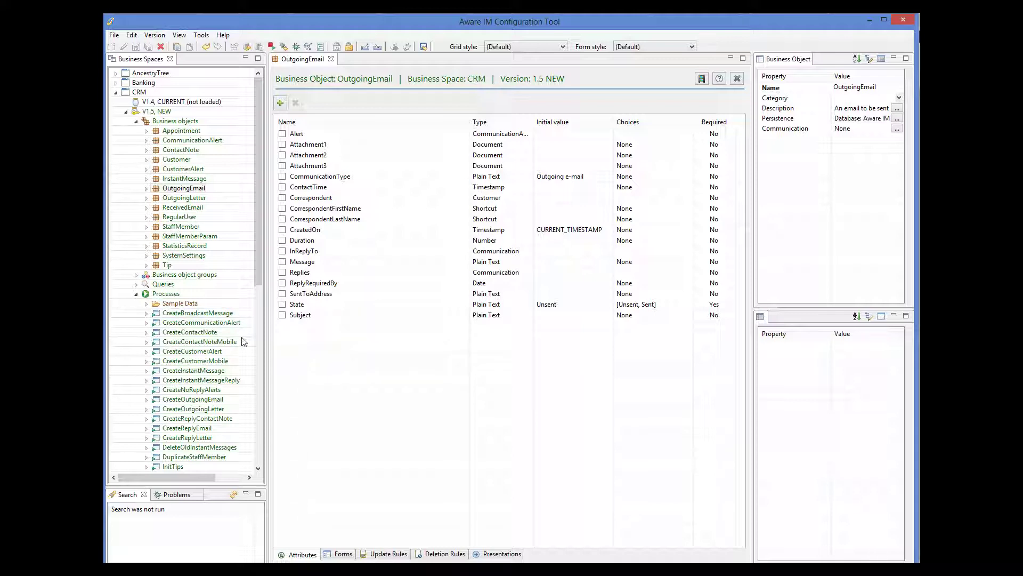
double_click(227, 400)
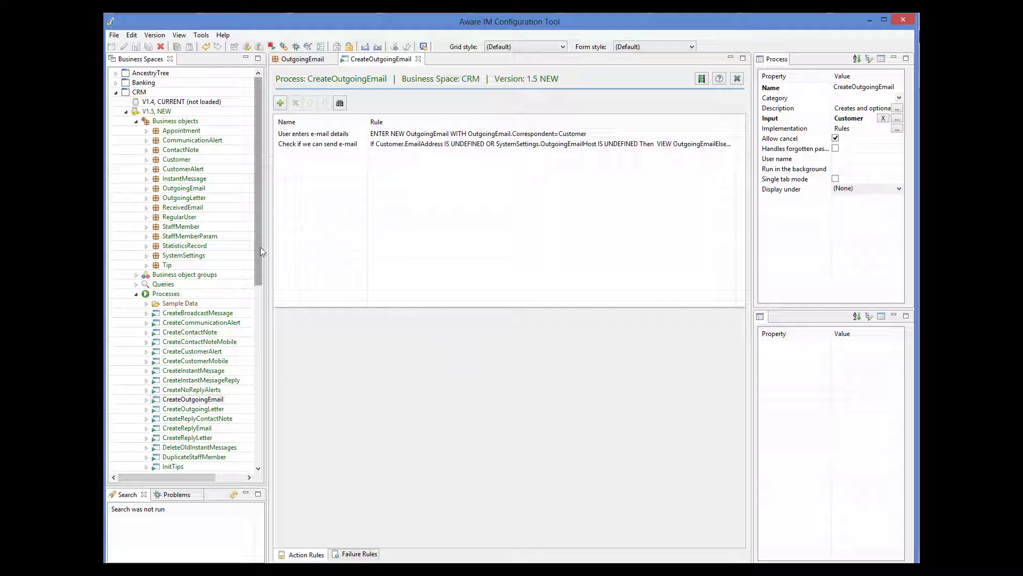
drag(260, 247, 273, 386)
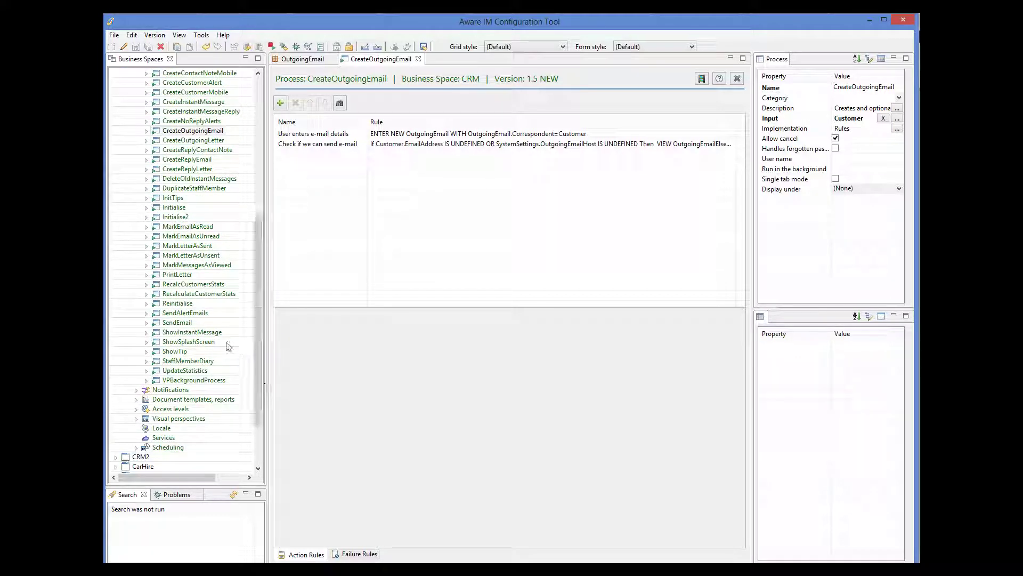
double_click(186, 323)
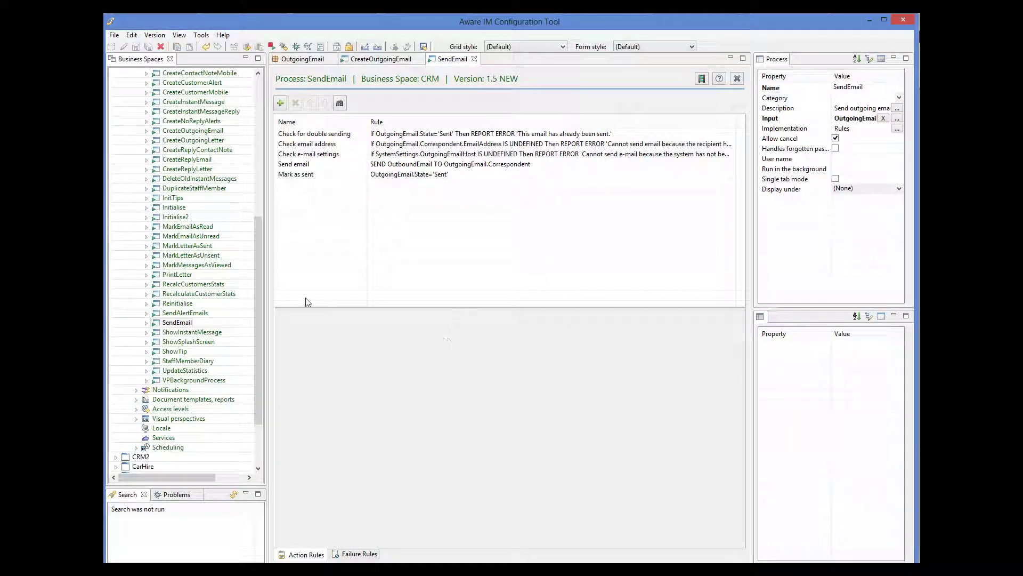
Open the OutboundEmail notification and inspect the properties of its Subject and HTMLMessage attributes
drag(258, 295, 261, 319)
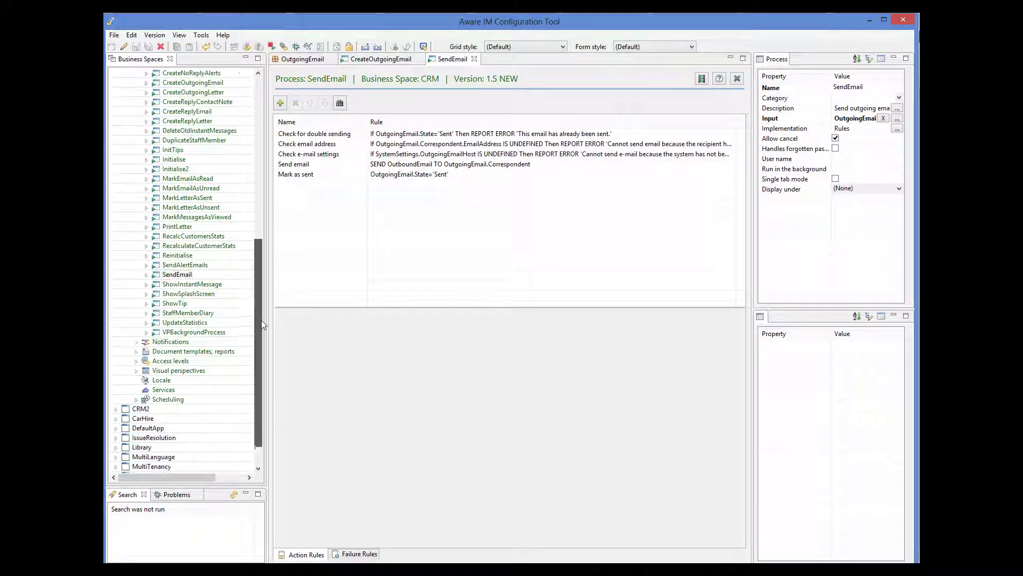
click(135, 341)
double_click(195, 392)
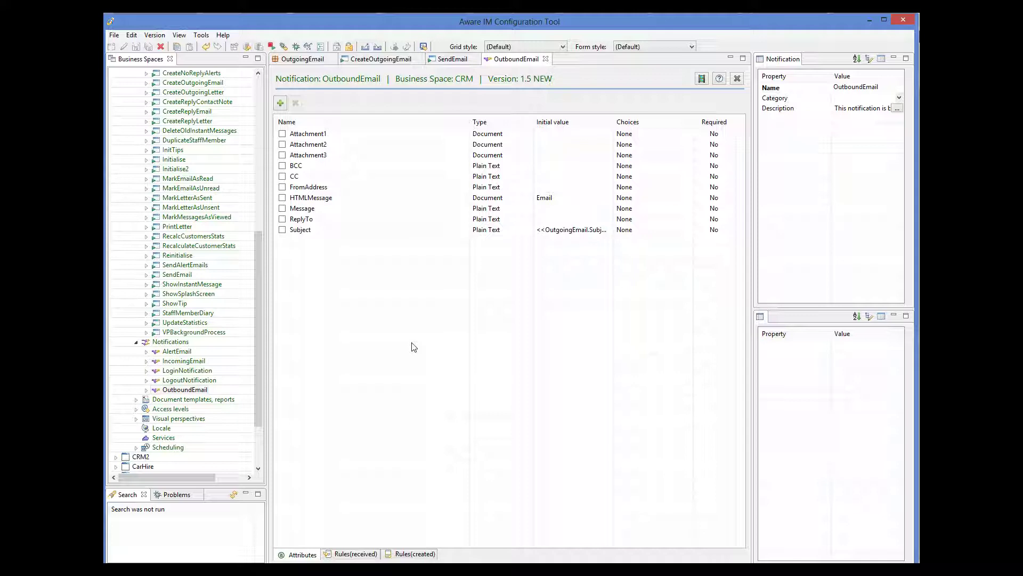
click(301, 234)
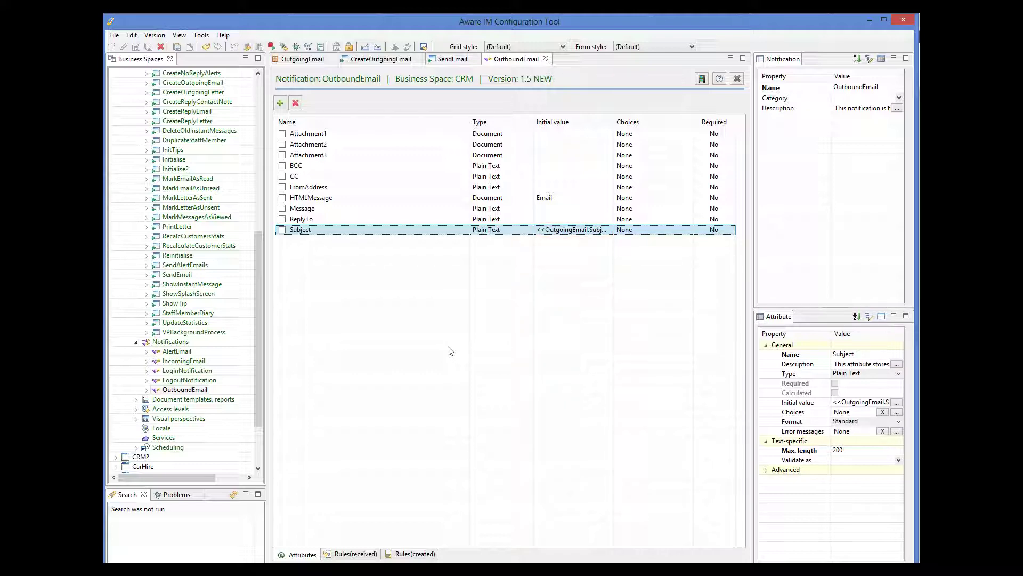
click(320, 198)
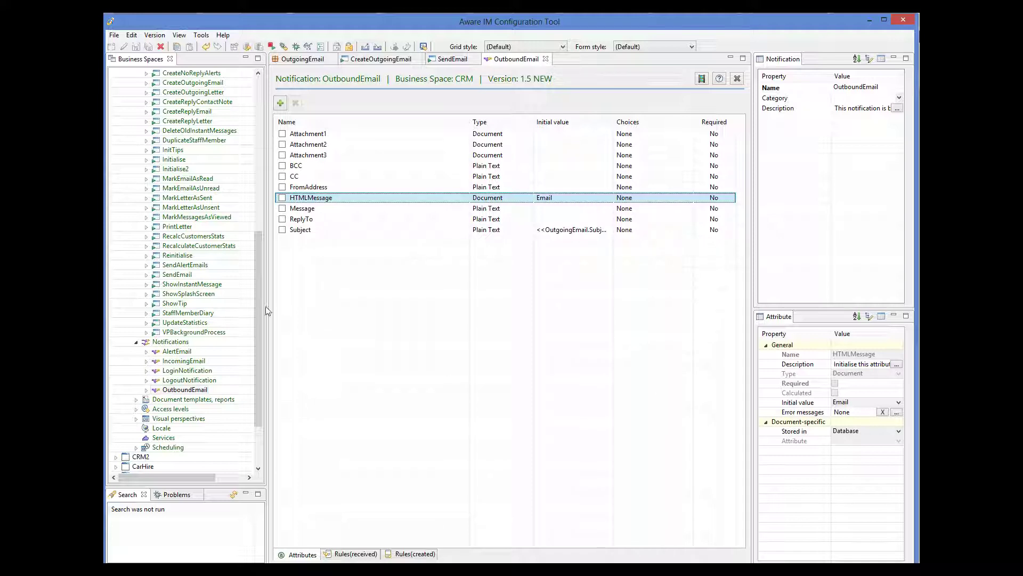
Open the Email document template of CRM version 1.5 and examine its contents
click(136, 399)
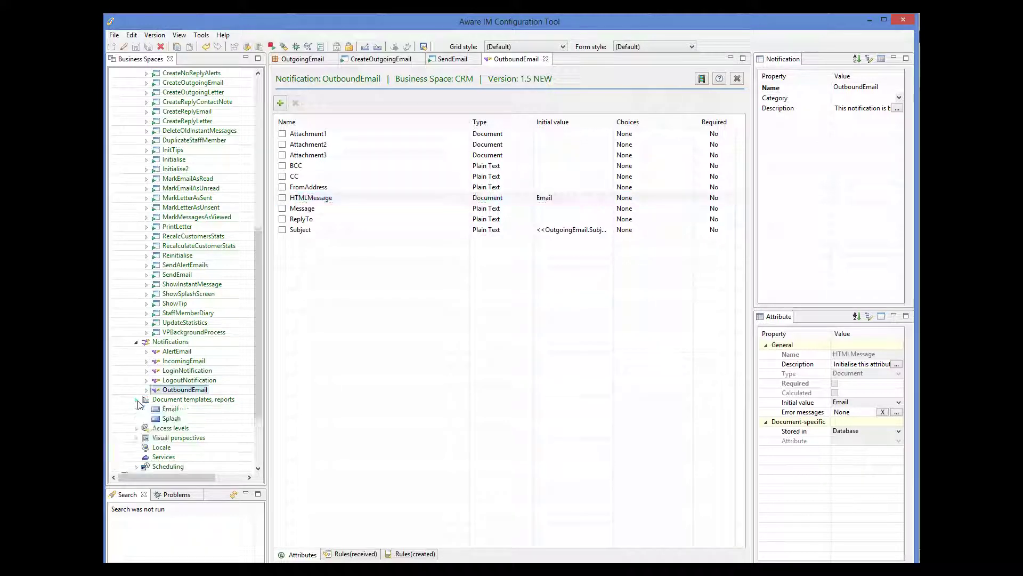
double_click(170, 409)
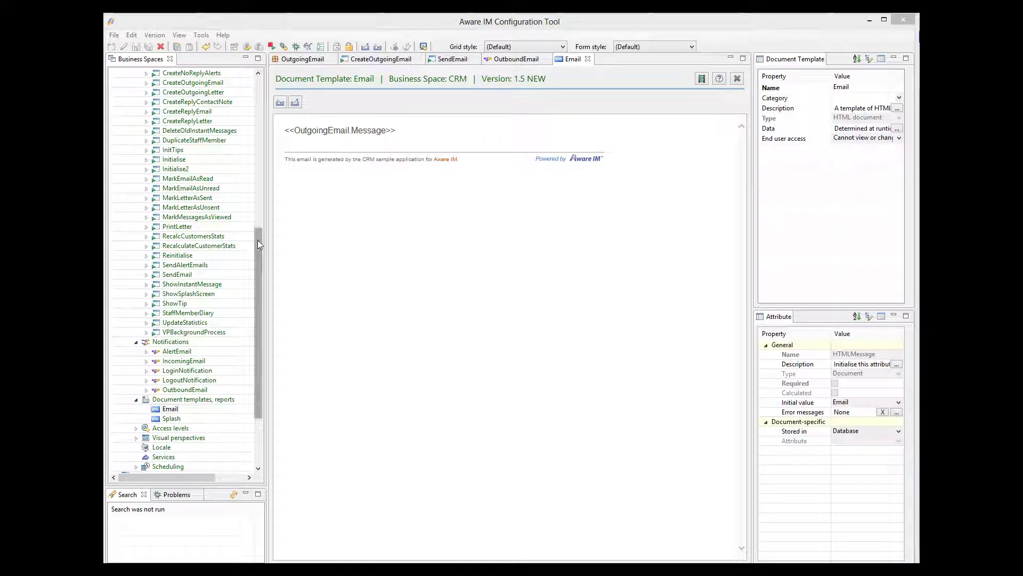
Add a User Defined Document object to the business objects of CRM version 1.5 and close its editor
drag(257, 240, 258, 91)
click(183, 112)
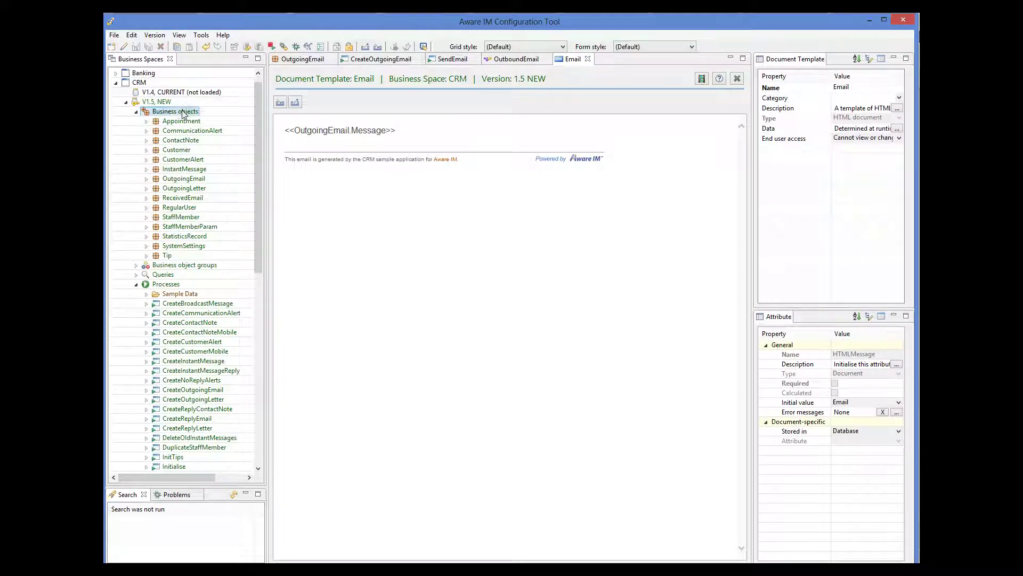
right_click(183, 112)
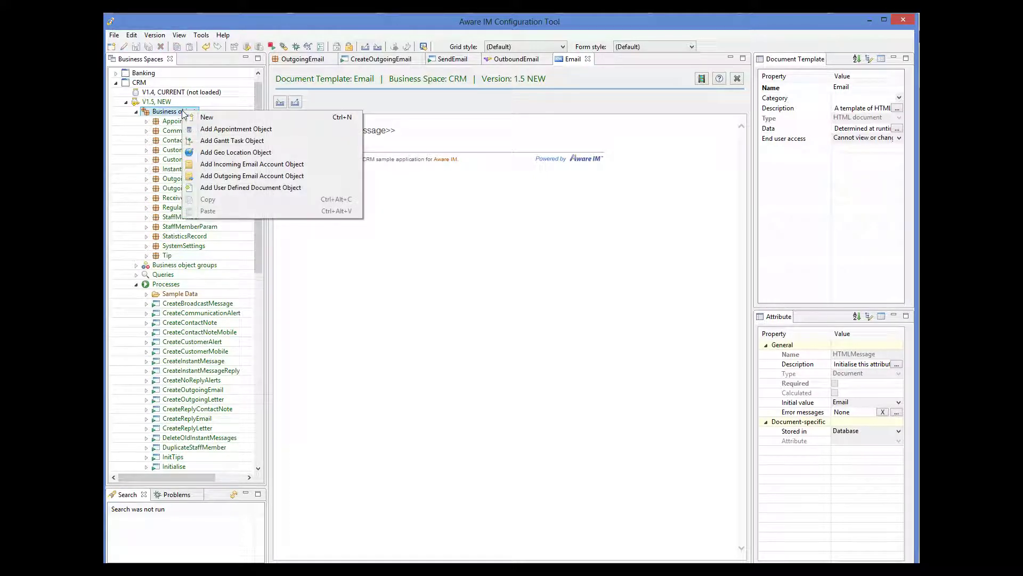
click(265, 188)
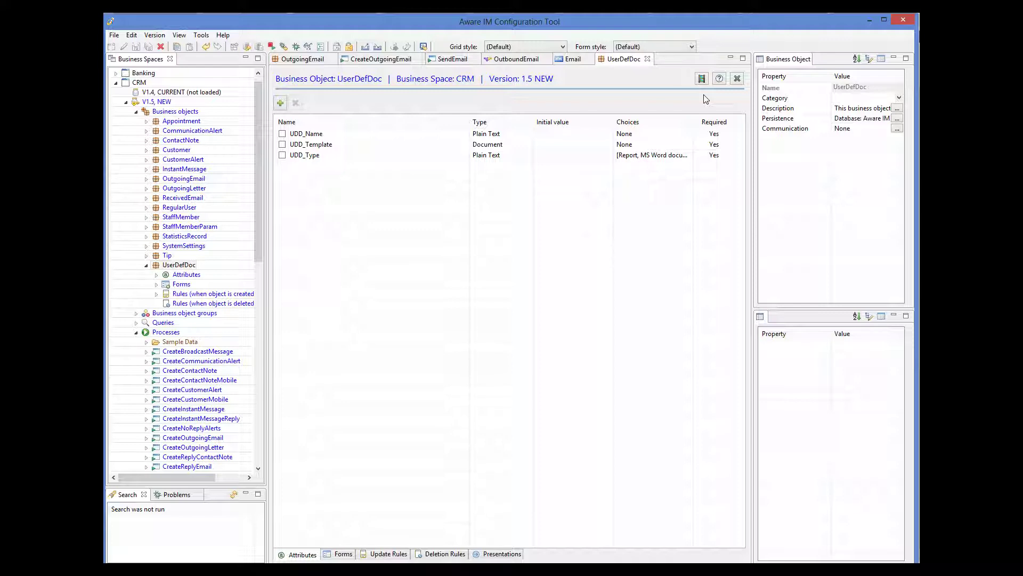
click(647, 58)
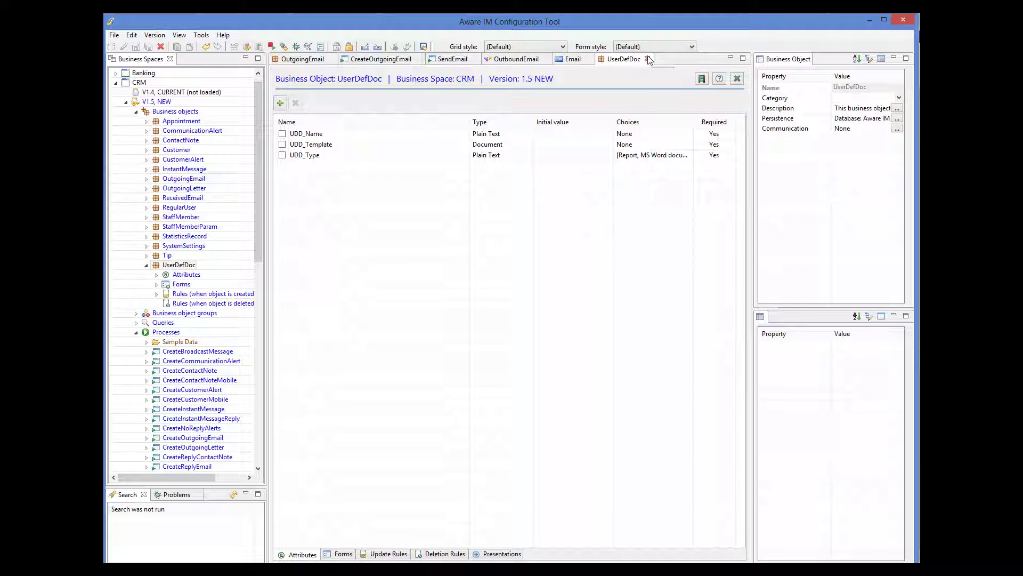
Copy the User Defined Documents query from Library version 1.1 into the queries of CRM version 1.5
click(136, 112)
scroll(146, 152, down, 5)
scroll(145, 153, down, 4)
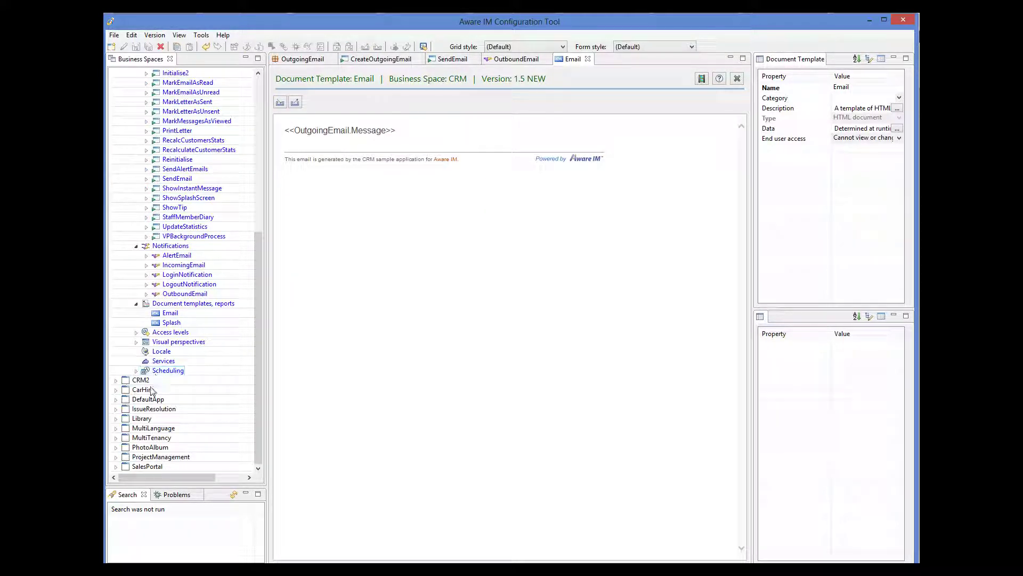
click(116, 419)
click(126, 419)
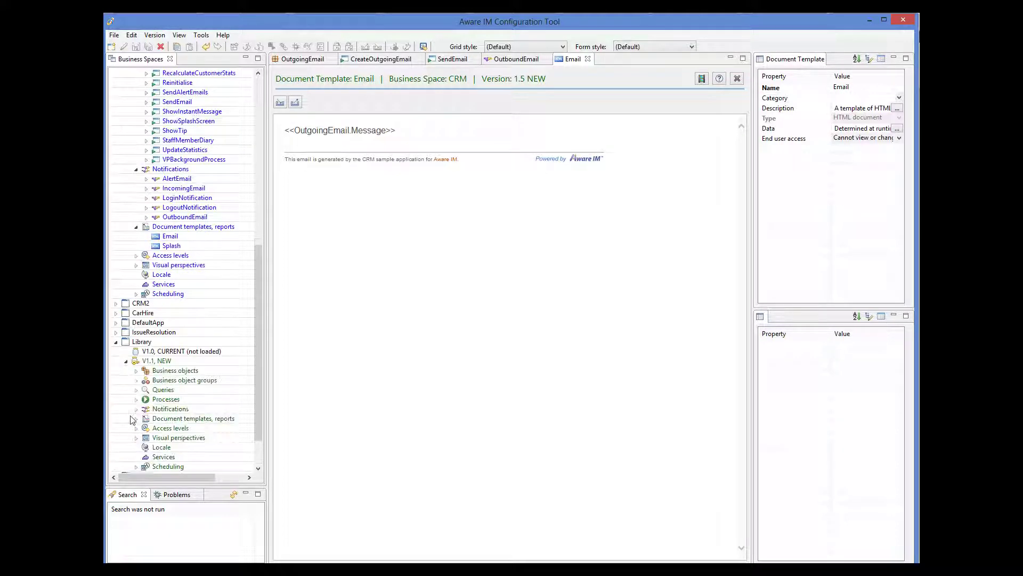
click(137, 390)
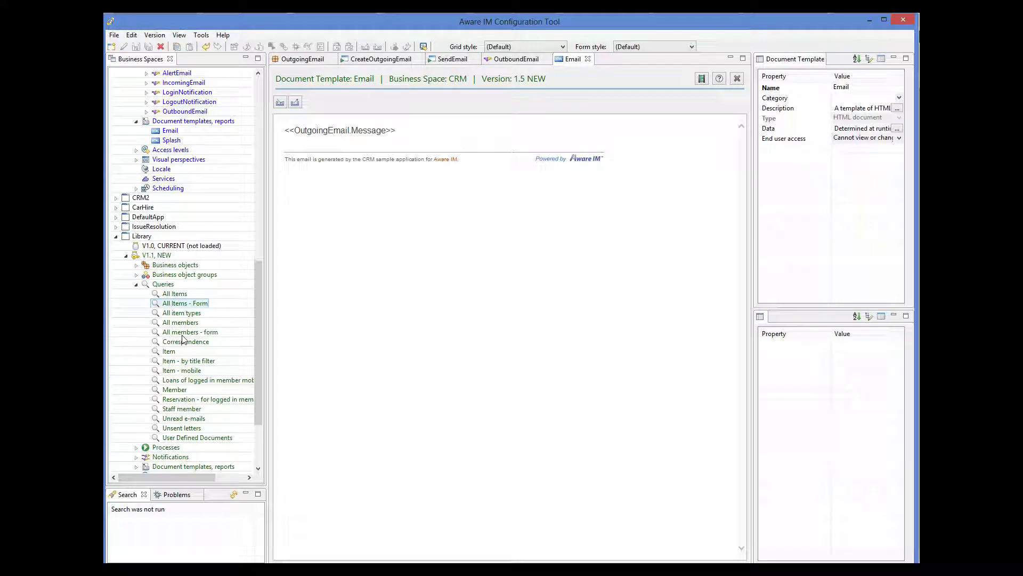
right_click(195, 438)
key(Escape)
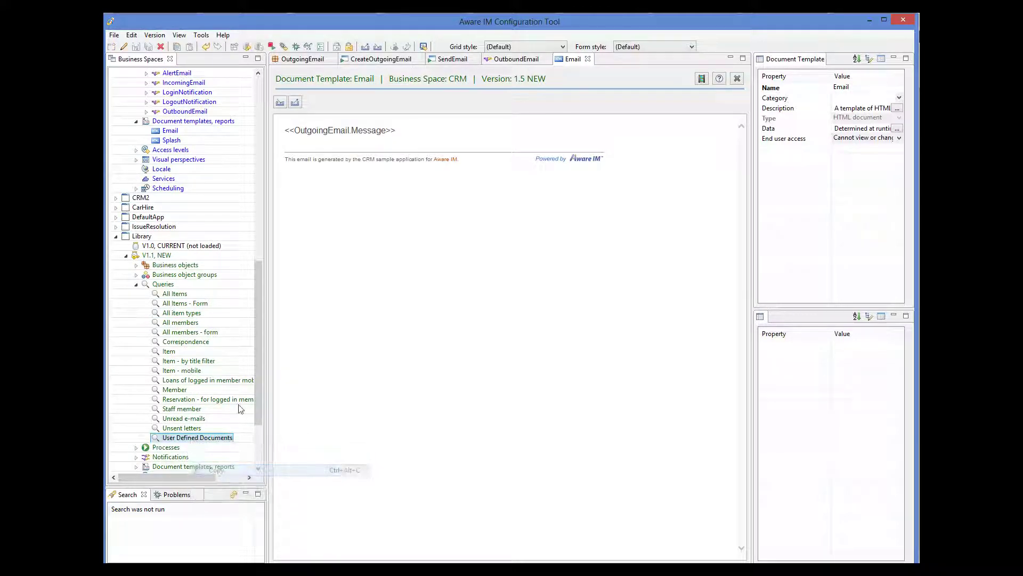
drag(260, 287, 260, 111)
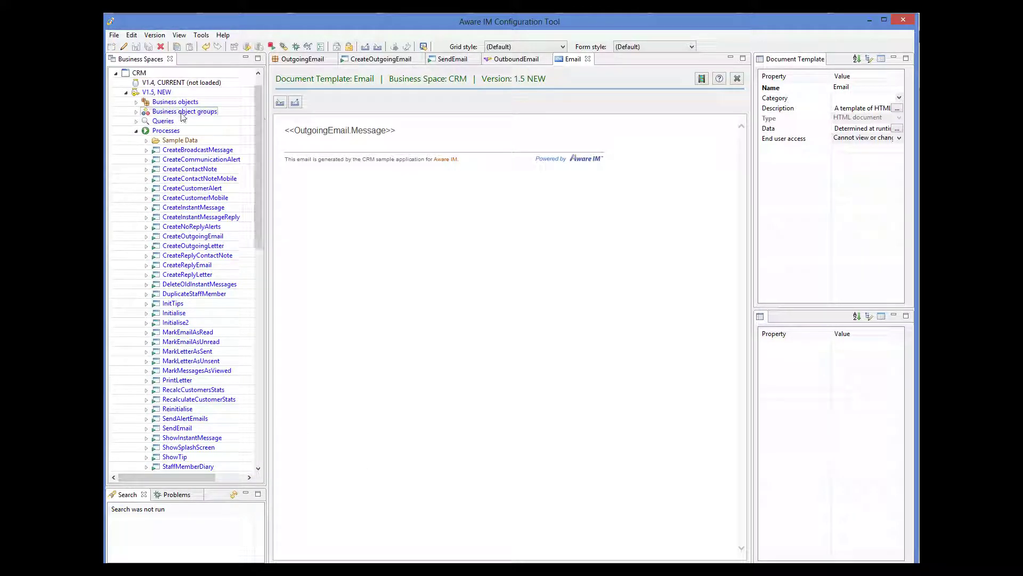
click(137, 131)
right_click(160, 123)
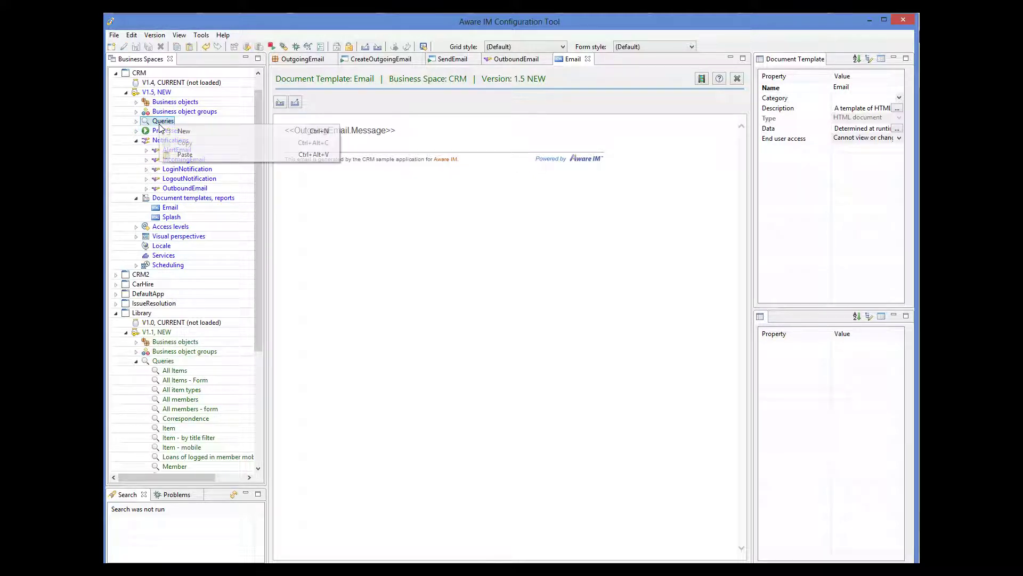
click(185, 155)
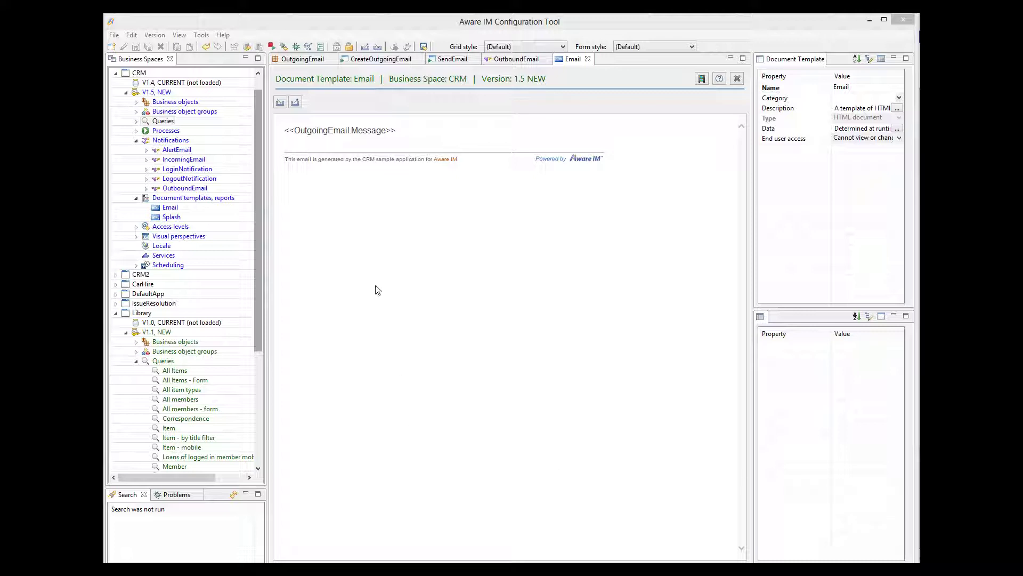
Add an attribute named EmailTemplate of type UserDefDoc to the OutgoingEmail business object
click(298, 59)
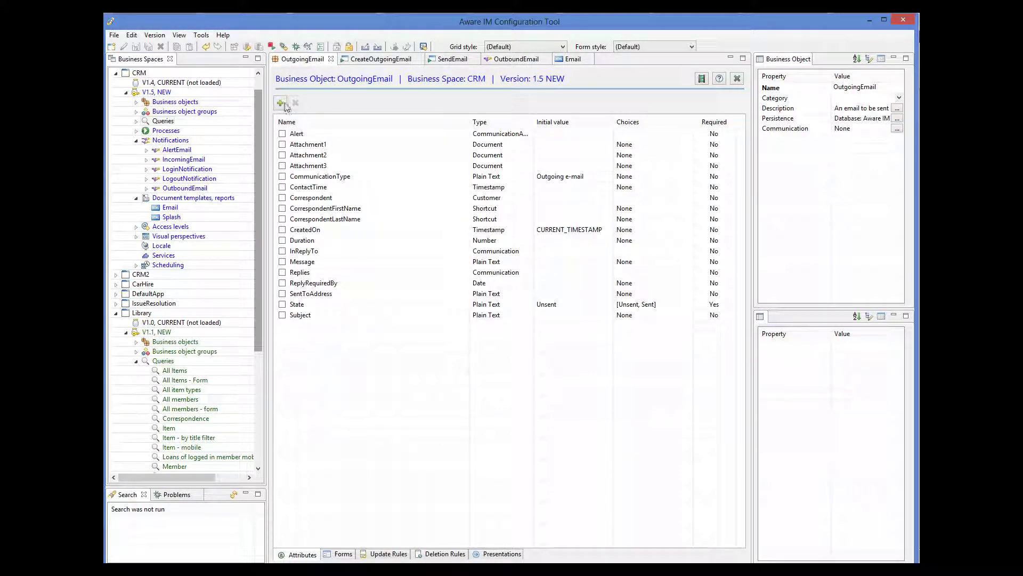
click(280, 103)
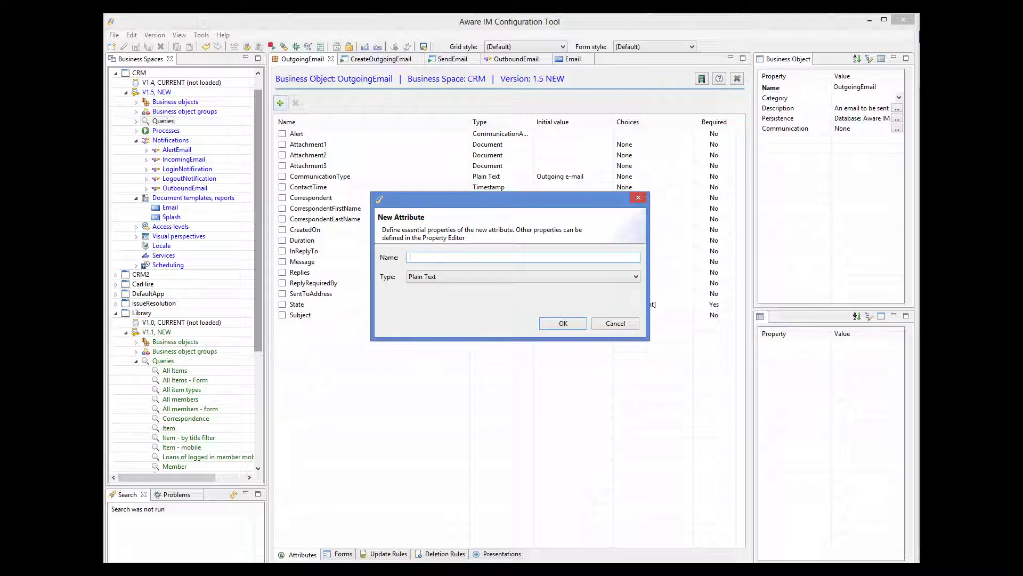
text(EmailTemplate)
click(486, 276)
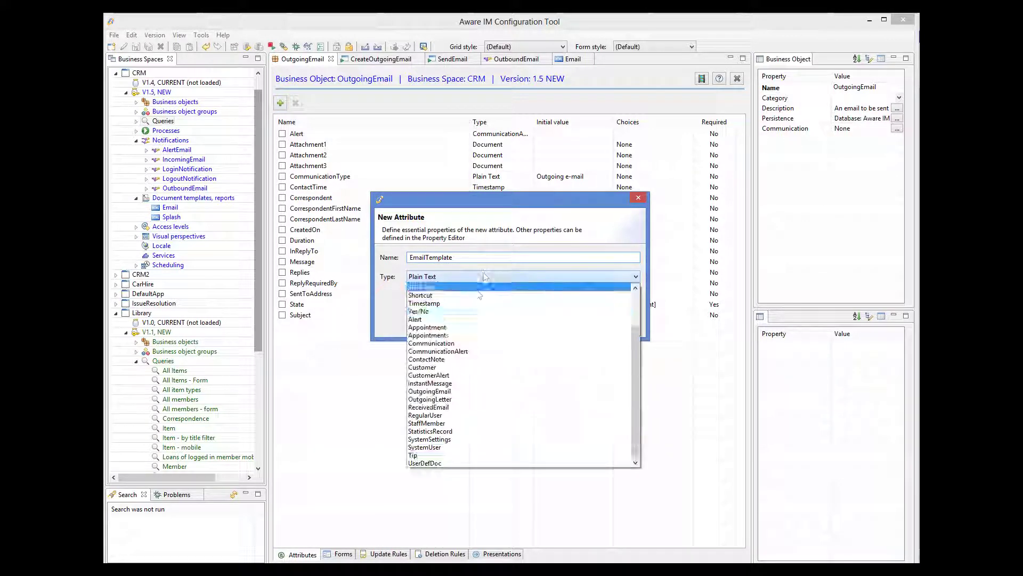
click(440, 468)
click(561, 323)
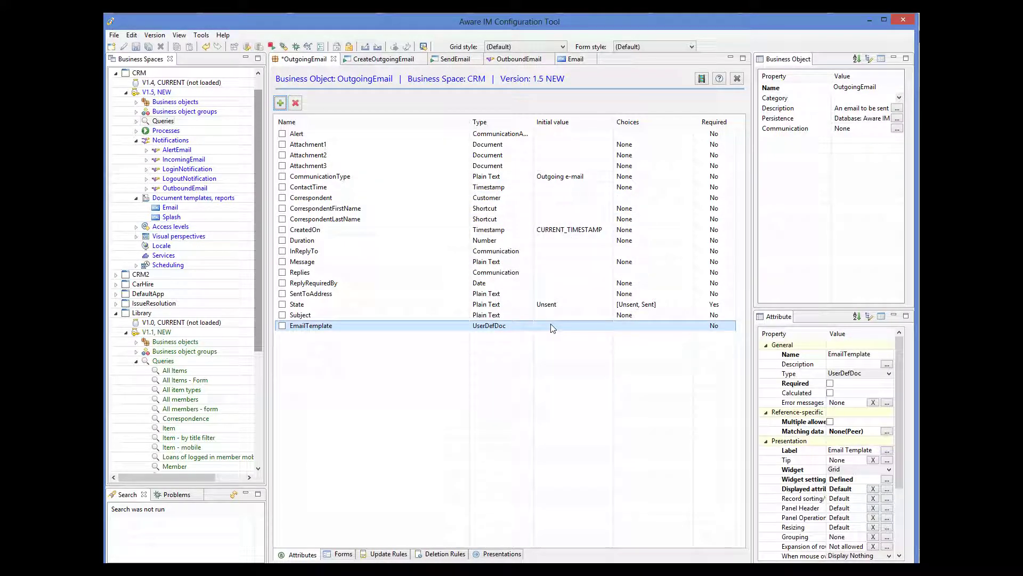
Set the EmailTemplate attribute's widget to Combo-box and its displayed attribute to UDD_Name
click(888, 470)
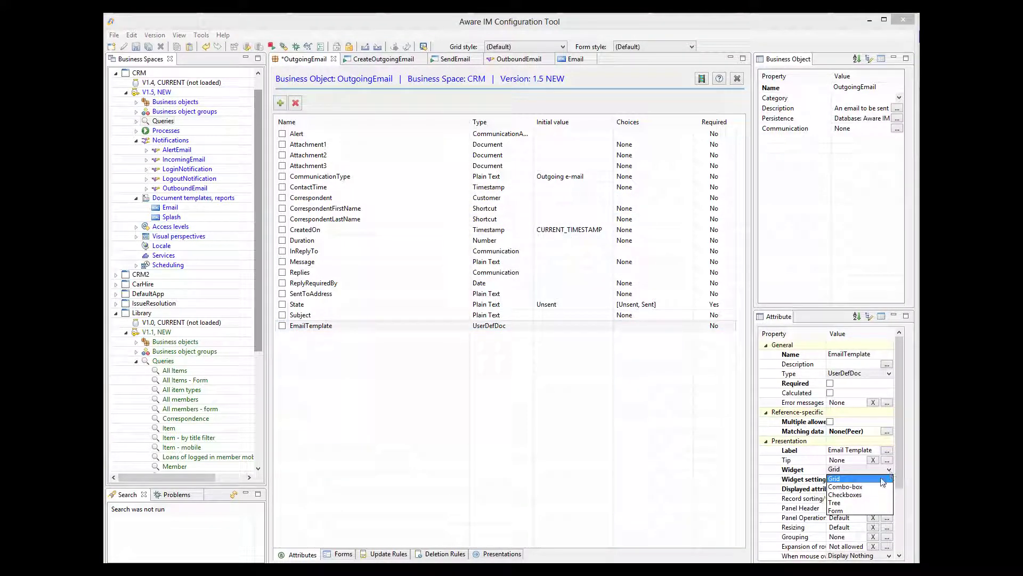
click(874, 489)
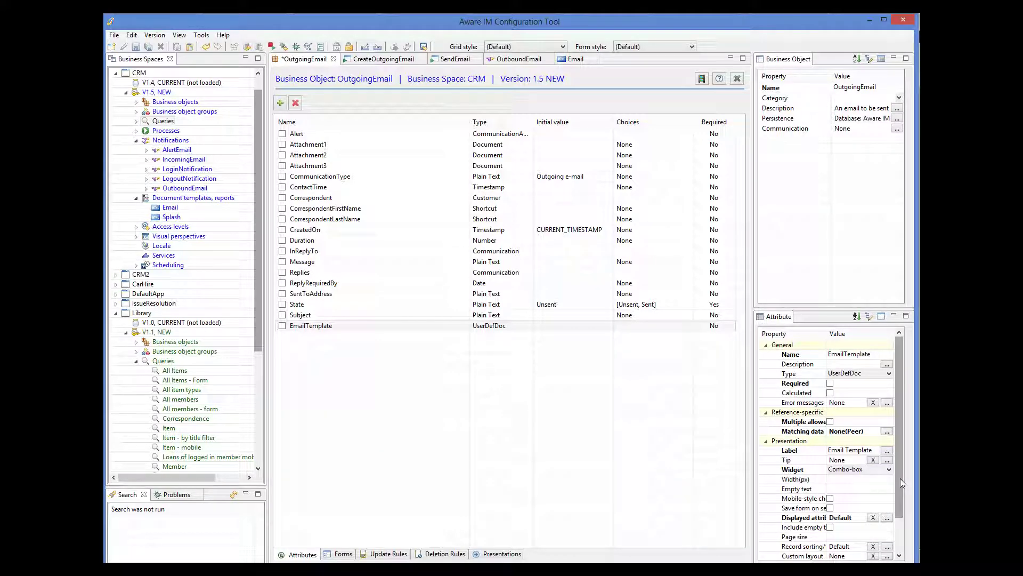
click(887, 518)
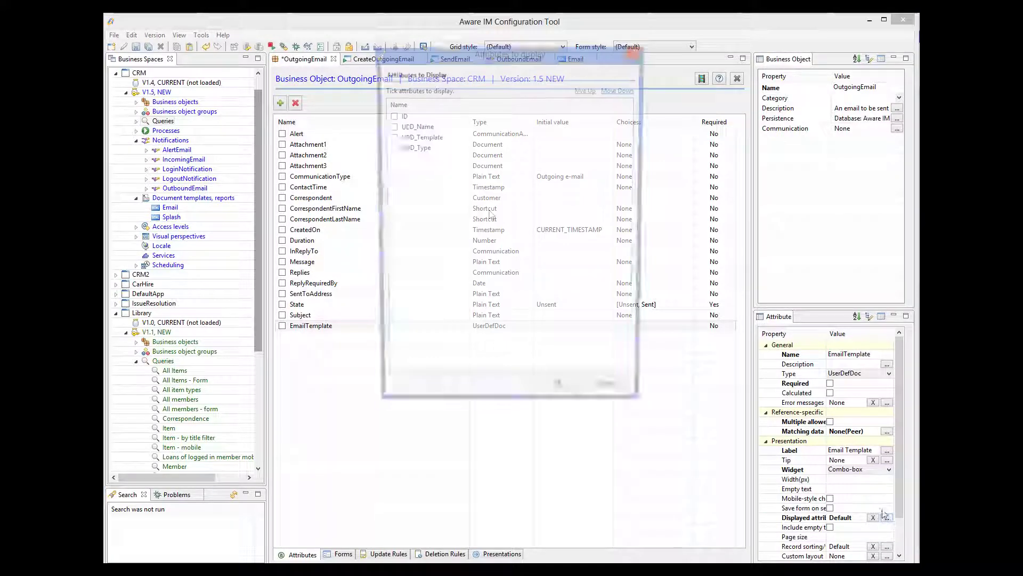
click(391, 126)
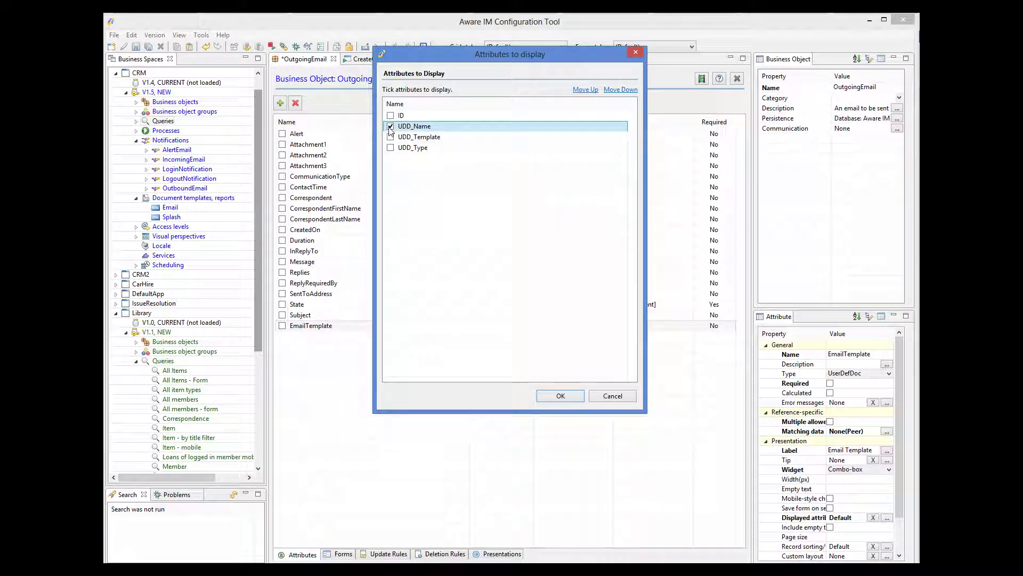
click(559, 397)
Make the EmailTemplate combo-box fetch all records at once and save the OutgoingEmail object
scroll(898, 450, down, 2)
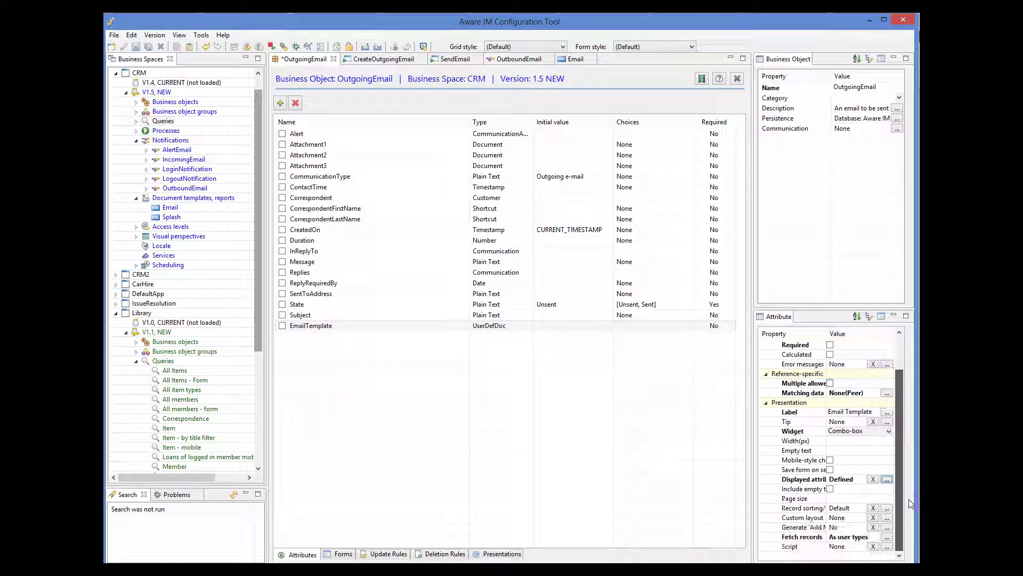
click(887, 537)
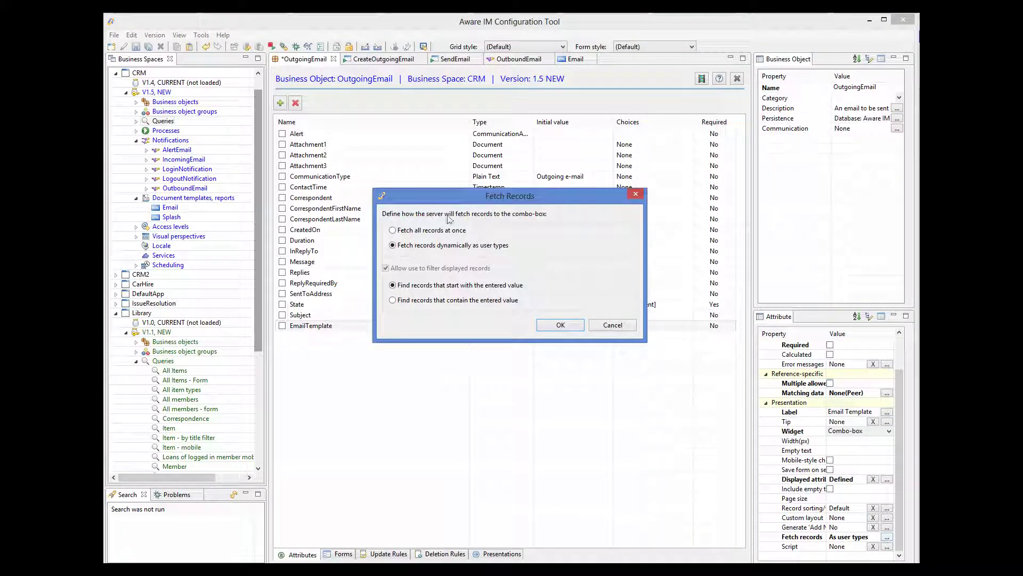
click(422, 230)
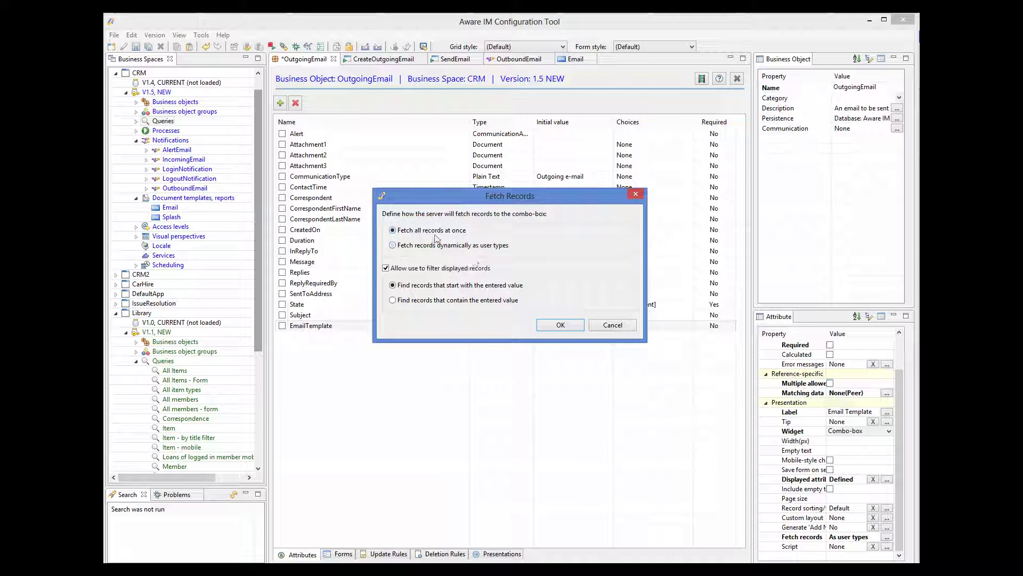
click(577, 324)
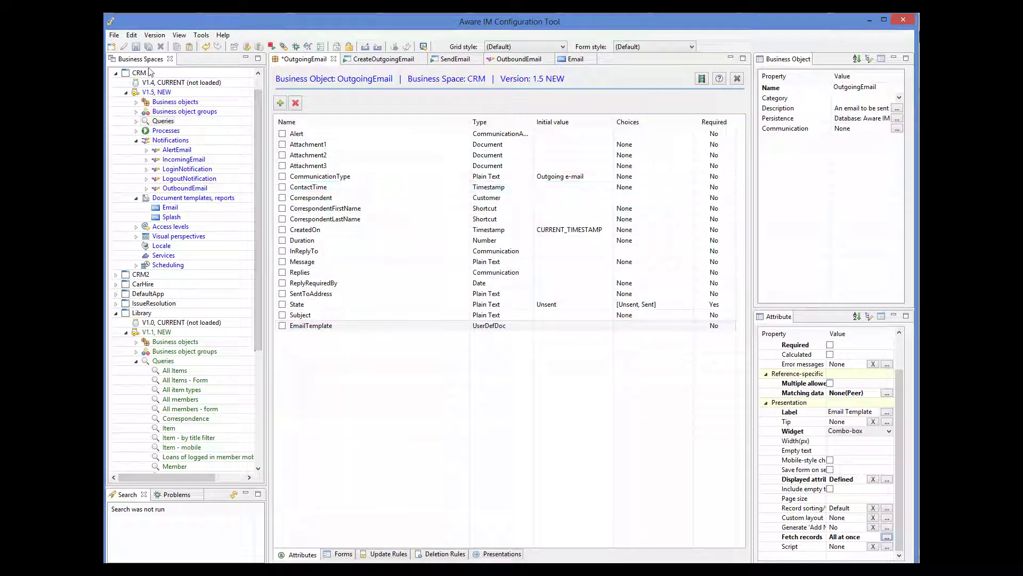
key(ctrl+s)
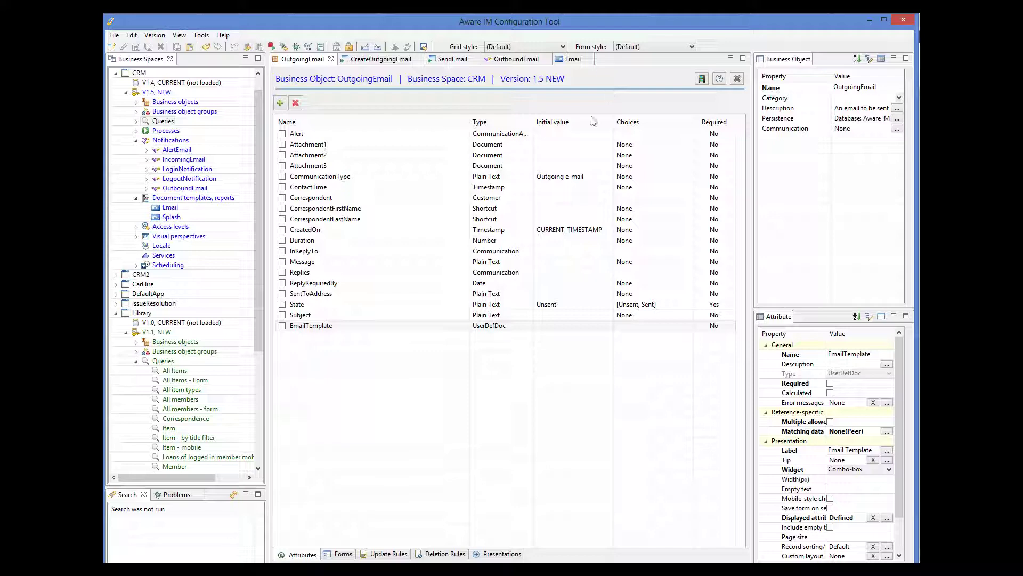
Delete the Email Template row from the Main section of OutgoingEmail's Main form and save the section
click(342, 554)
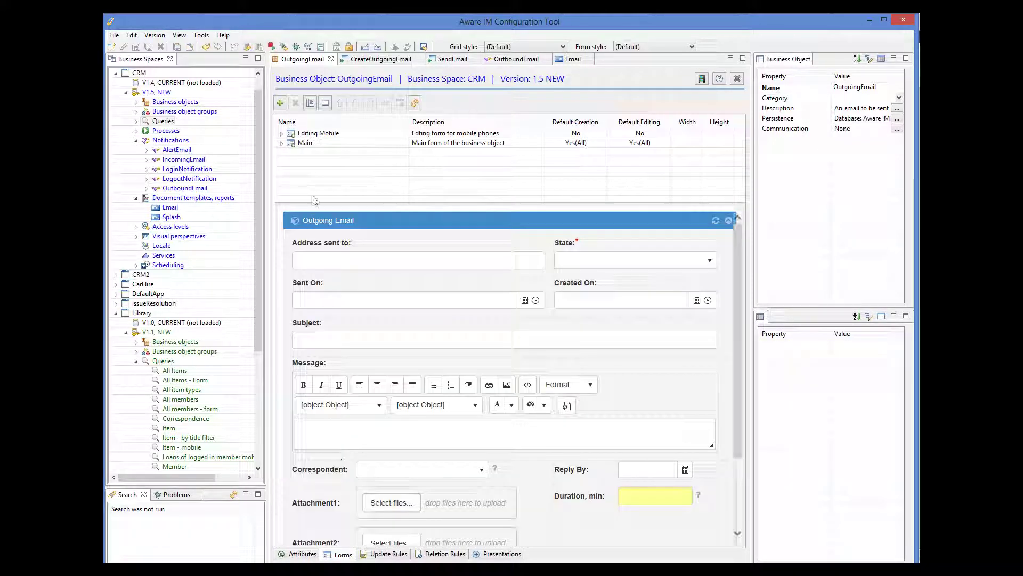
click(282, 143)
click(315, 153)
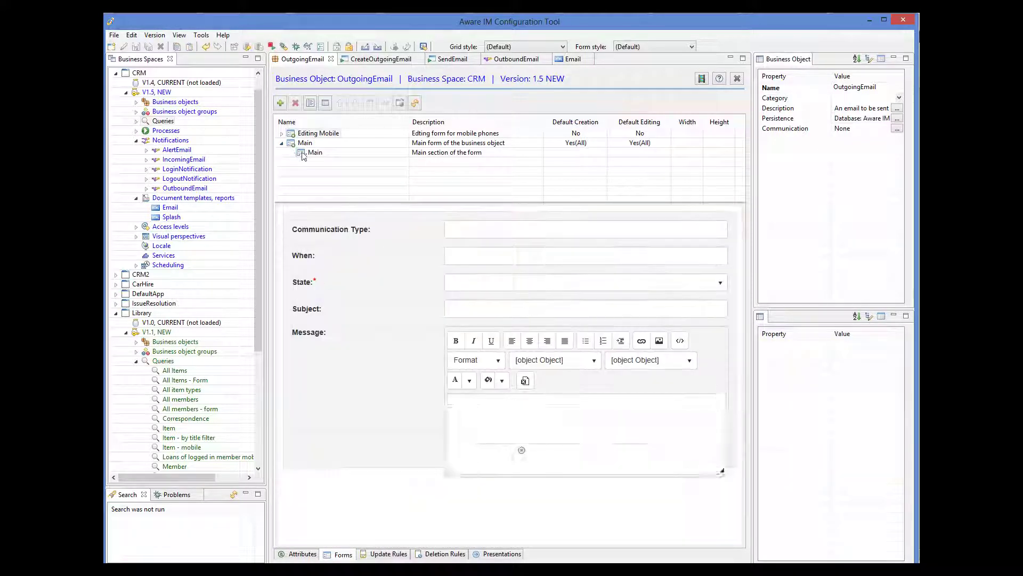
double_click(315, 153)
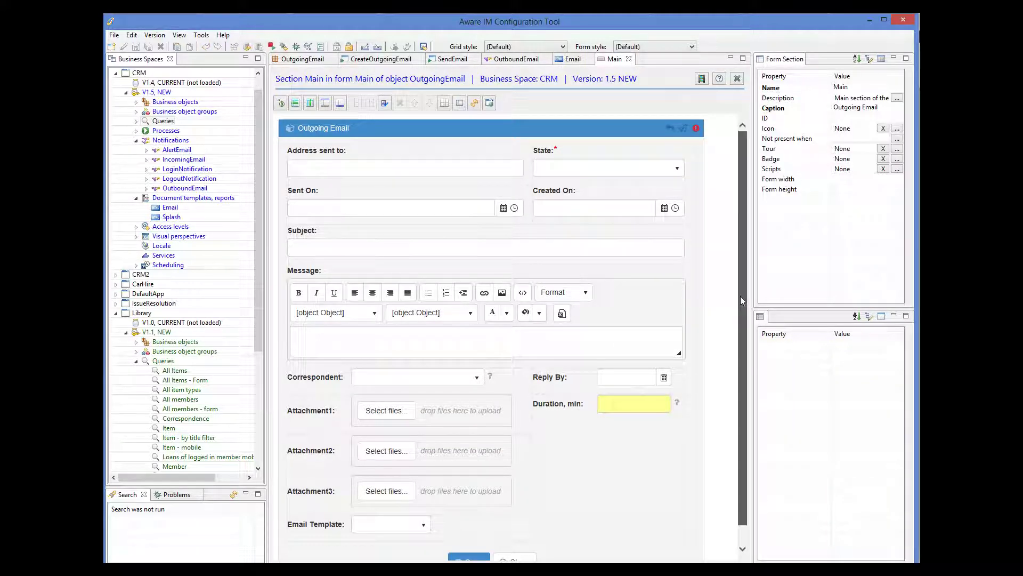
click(445, 526)
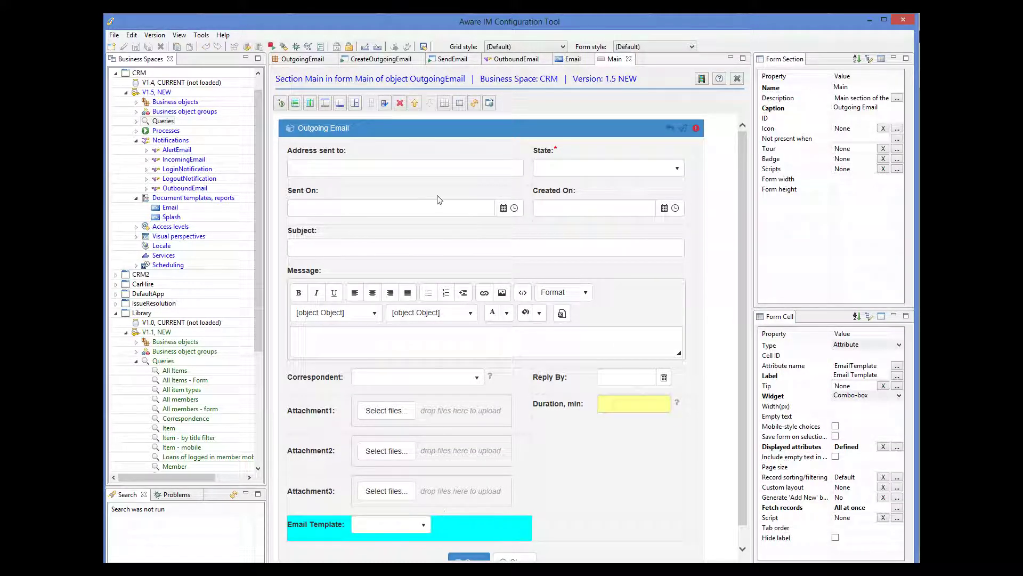
click(400, 103)
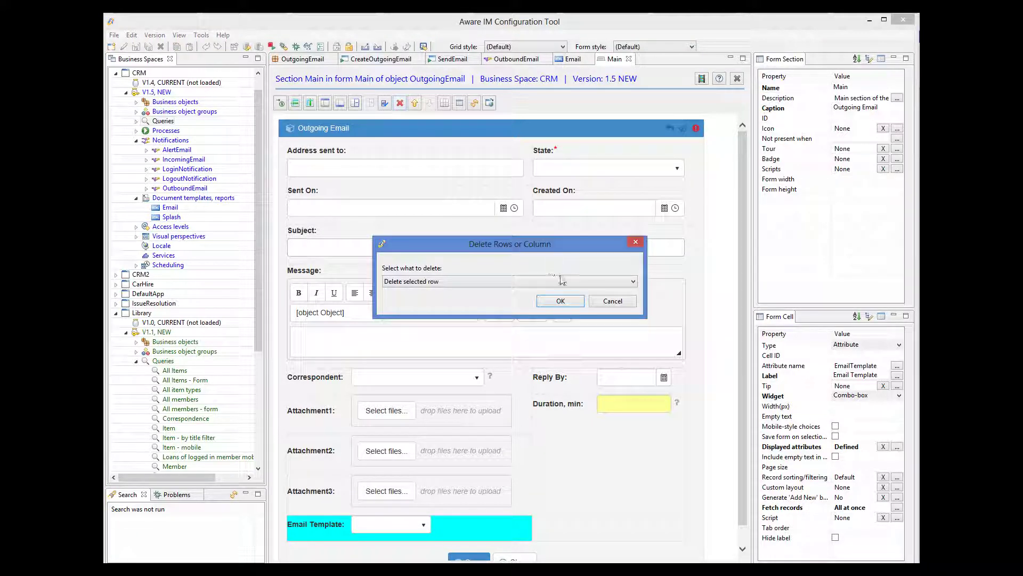
click(563, 300)
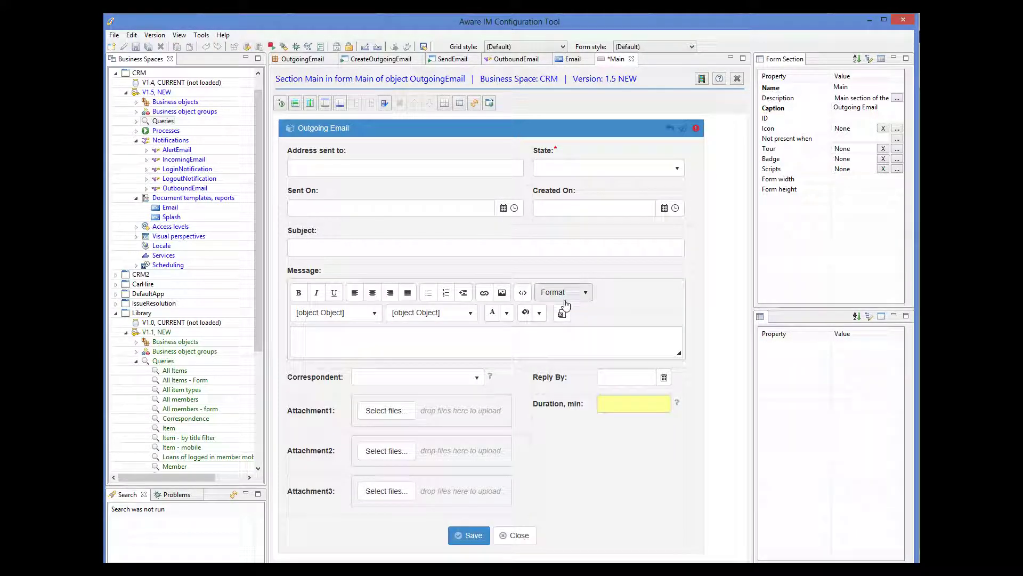
click(136, 46)
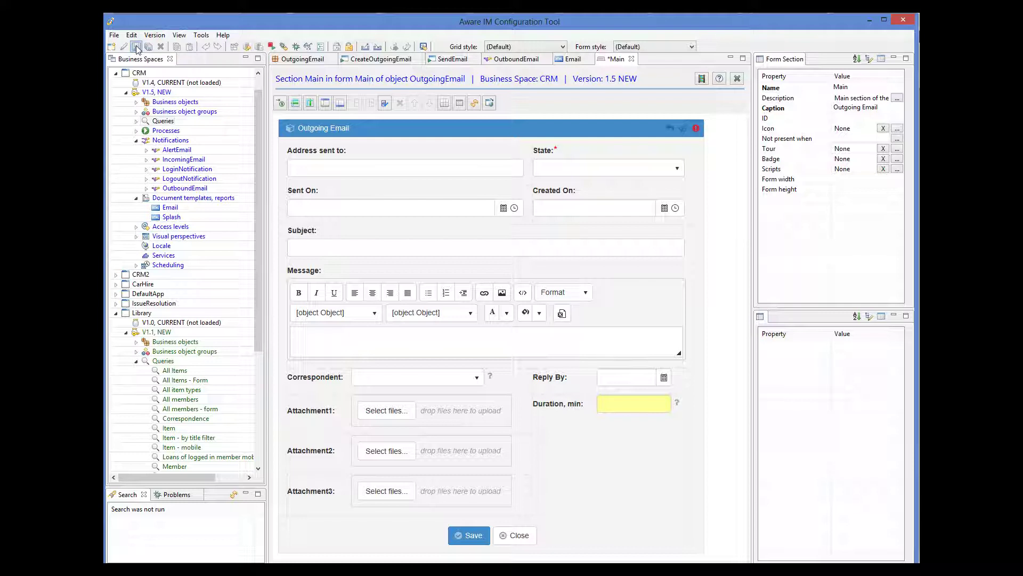
Insert the EmailTemplate attribute below Subject in the Main section of the OutgoingEmail form and extend its cell across the full row
click(433, 234)
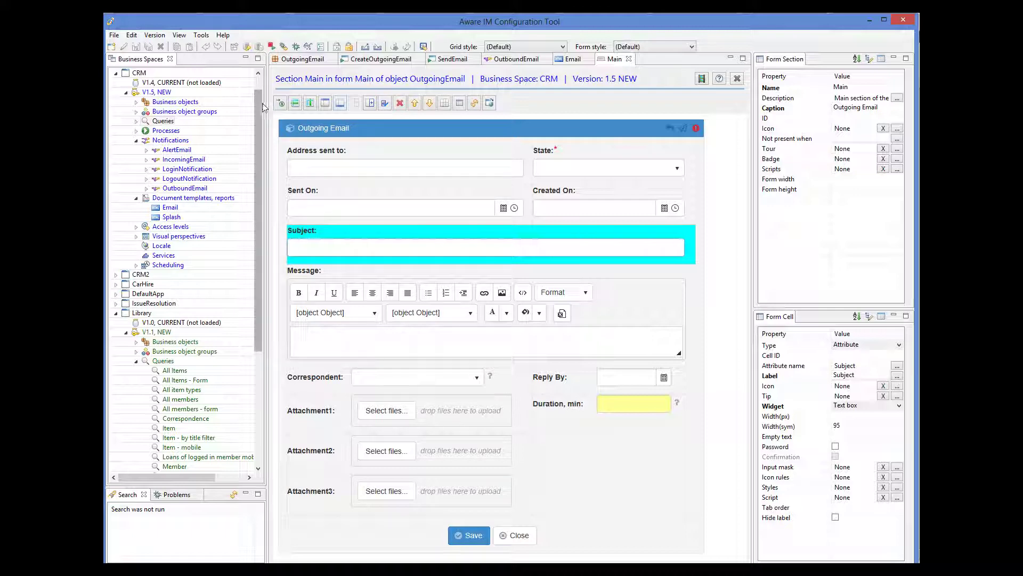
click(280, 103)
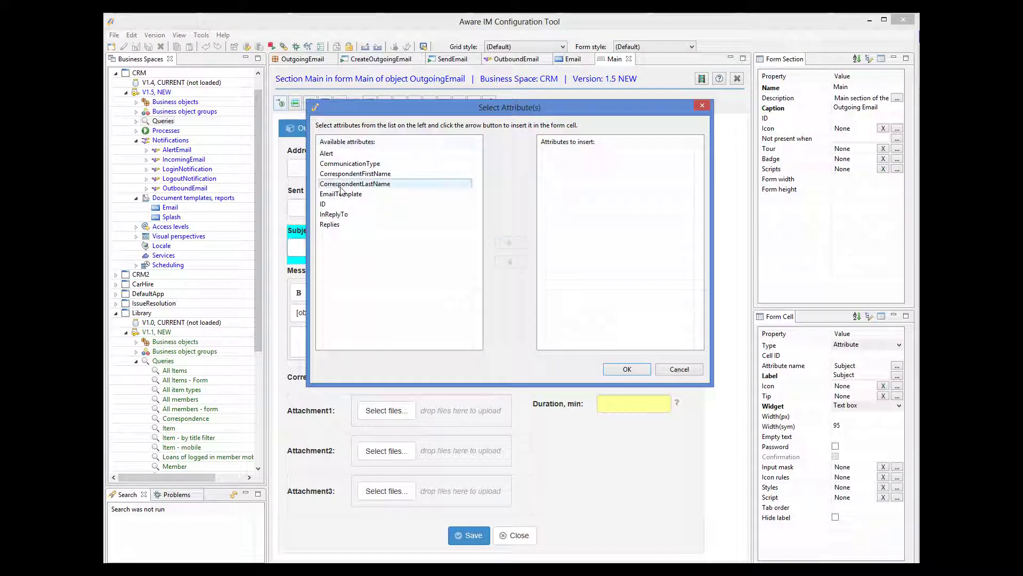
click(373, 194)
click(509, 242)
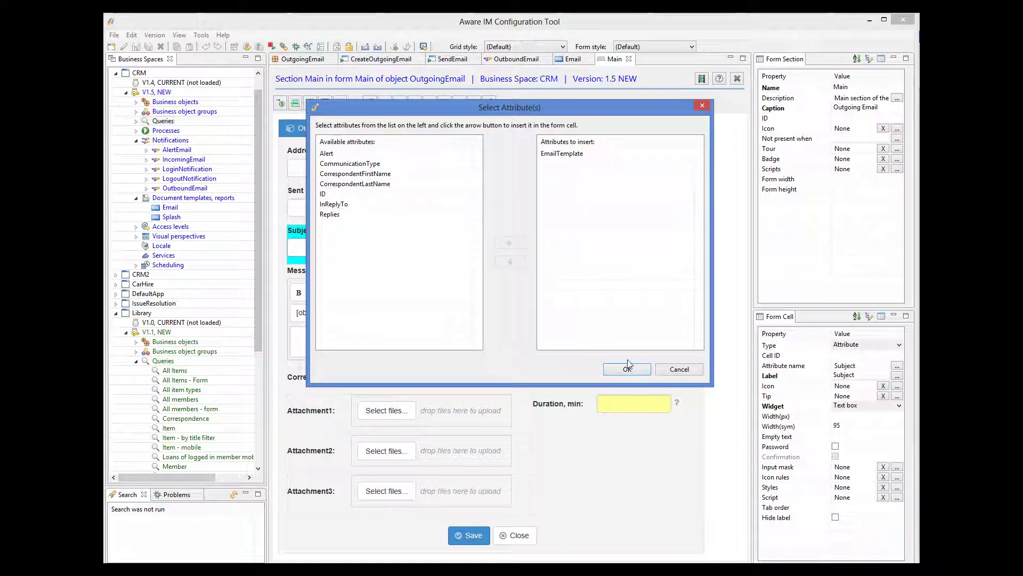
click(627, 369)
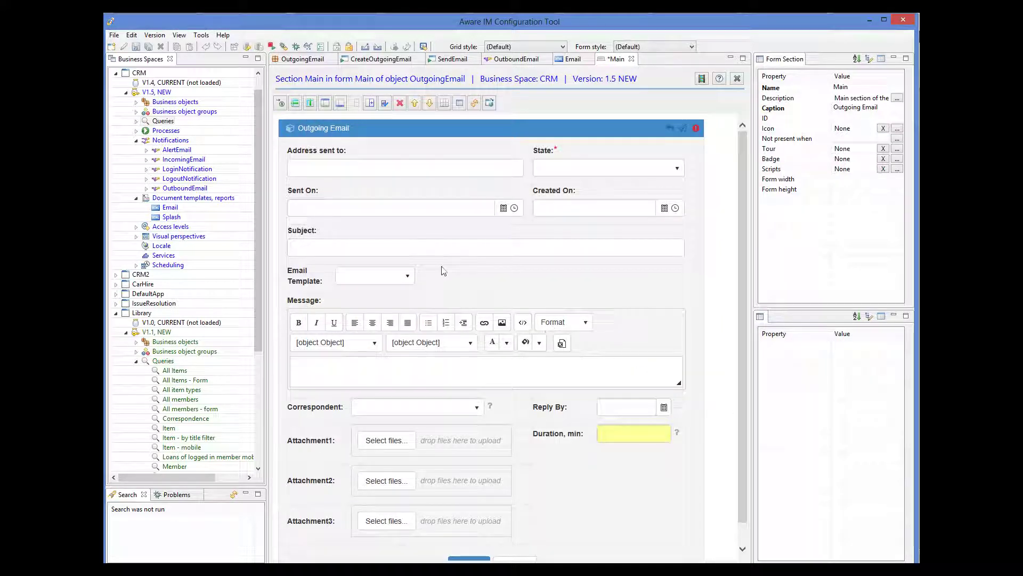
click(452, 277)
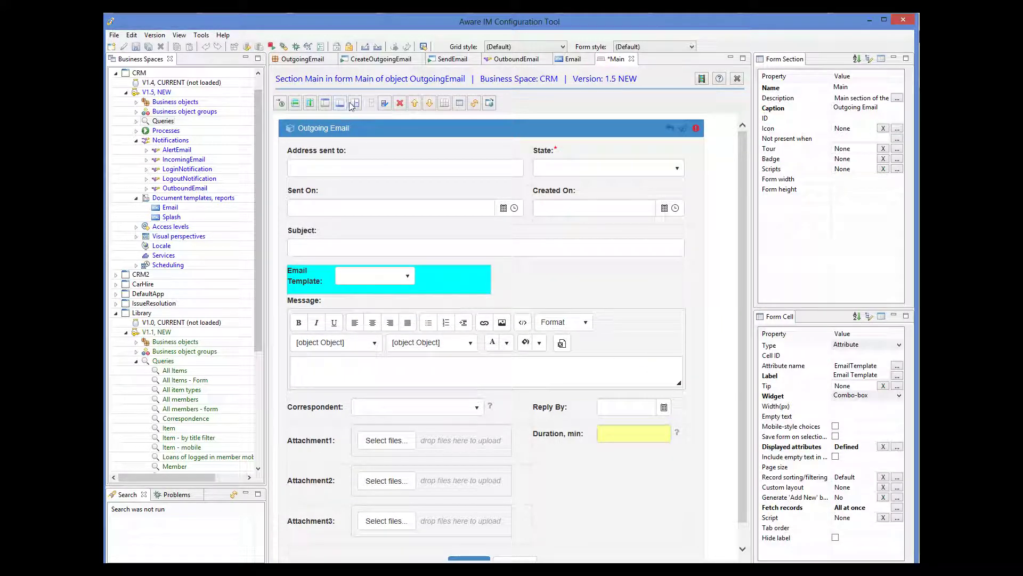
click(355, 105)
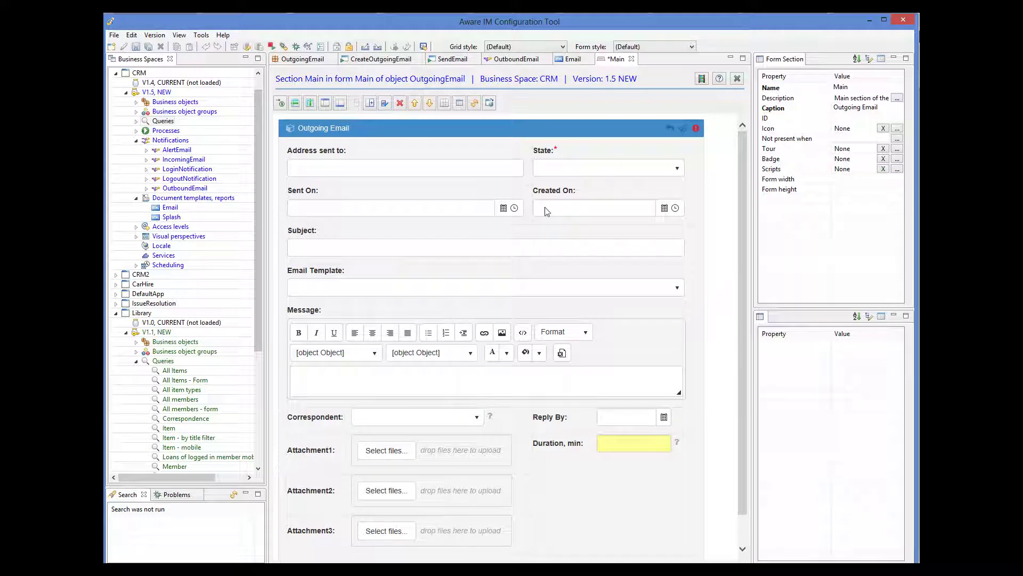
Delete the Message row from the Main section of the OutgoingEmail form, save the section and close it
click(694, 317)
click(400, 103)
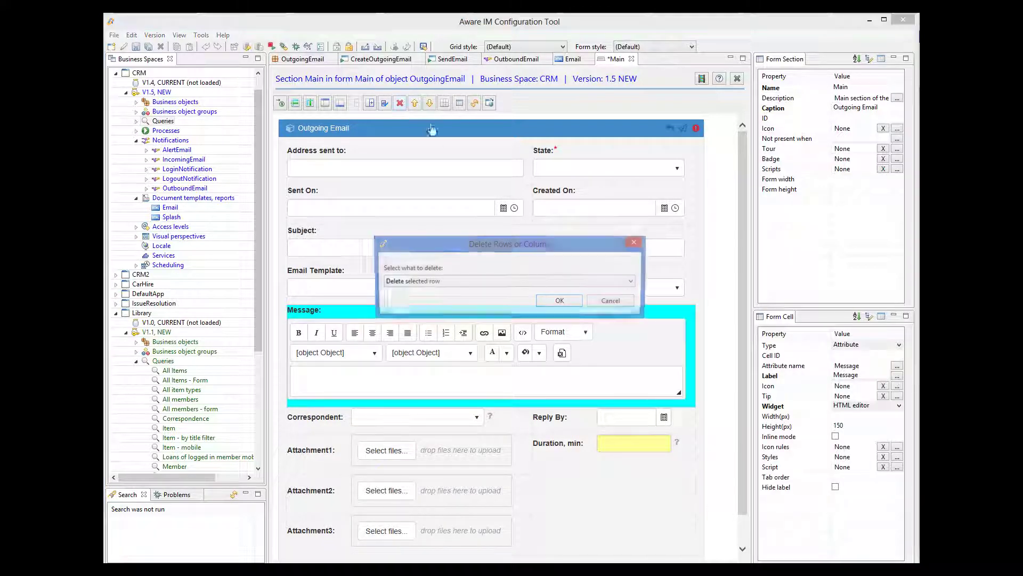
click(560, 300)
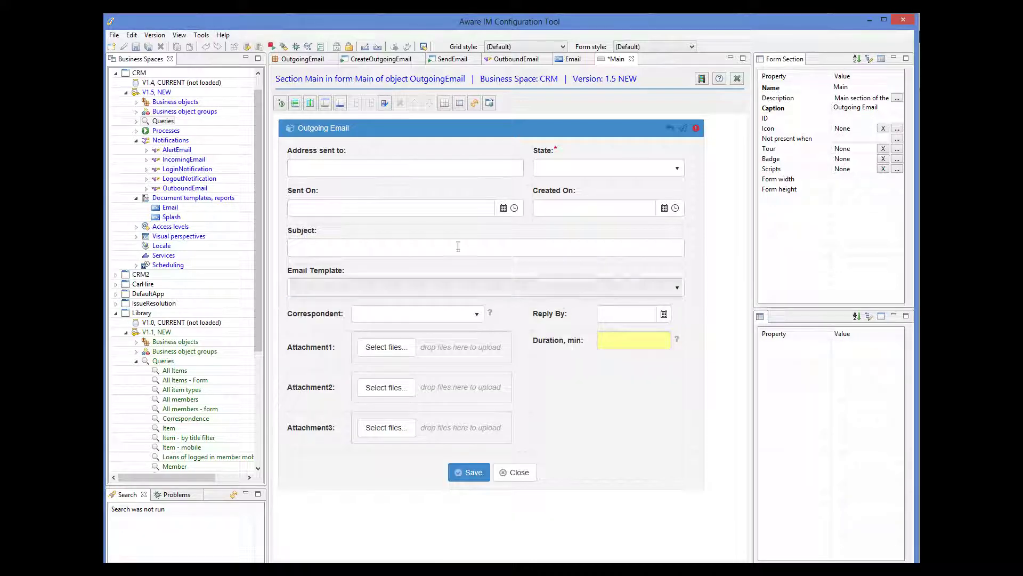
click(136, 46)
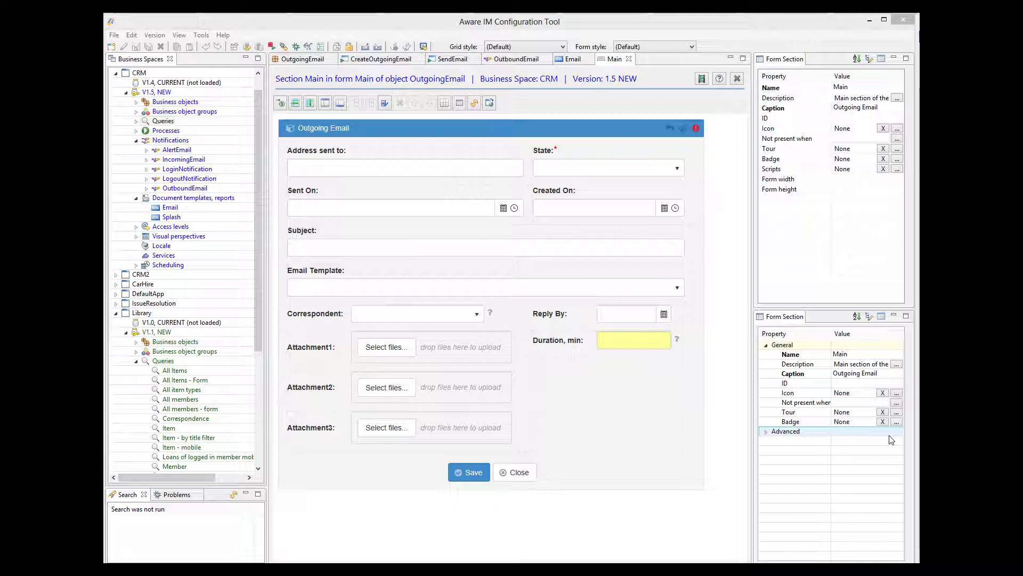
click(629, 60)
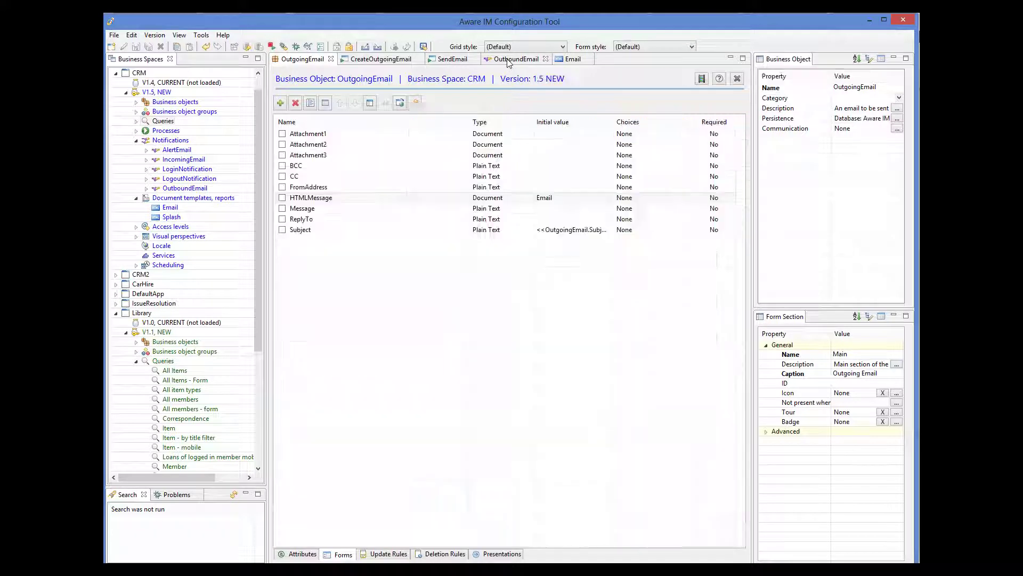
Set the initial value of the HTMLMessage attribute to (None) in the OutboundEmail notification and save it
click(508, 61)
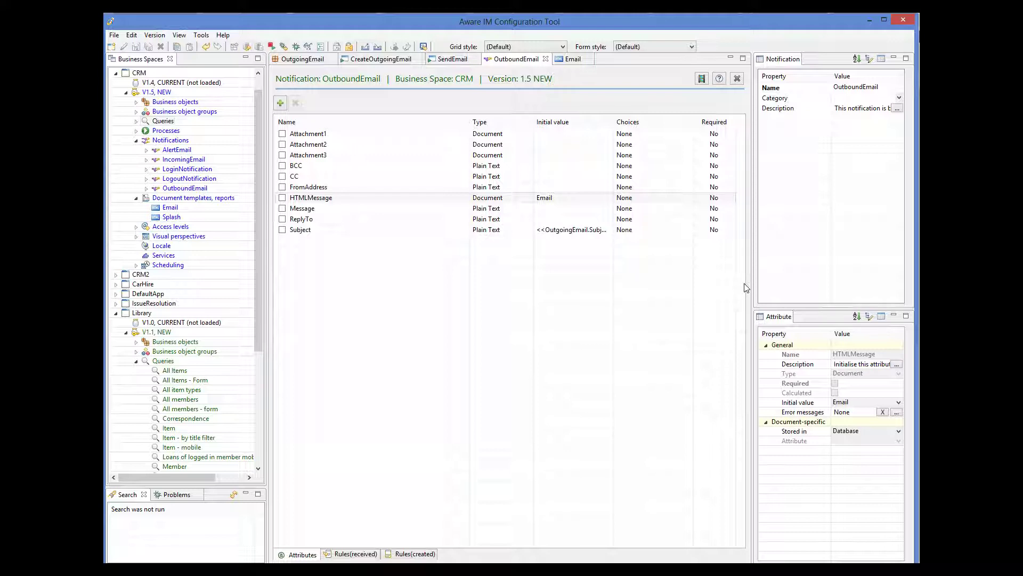
click(545, 200)
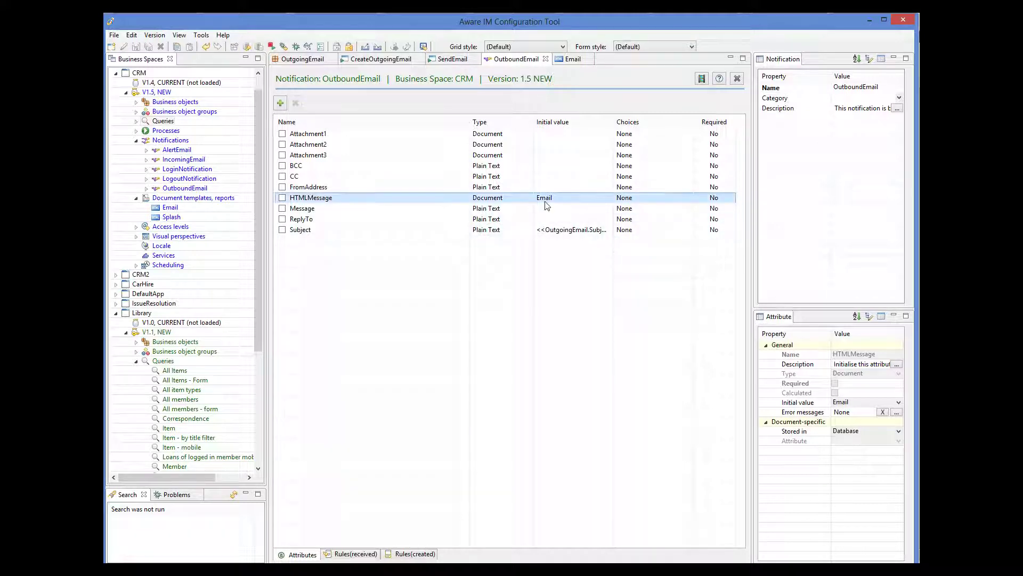
click(900, 402)
click(869, 412)
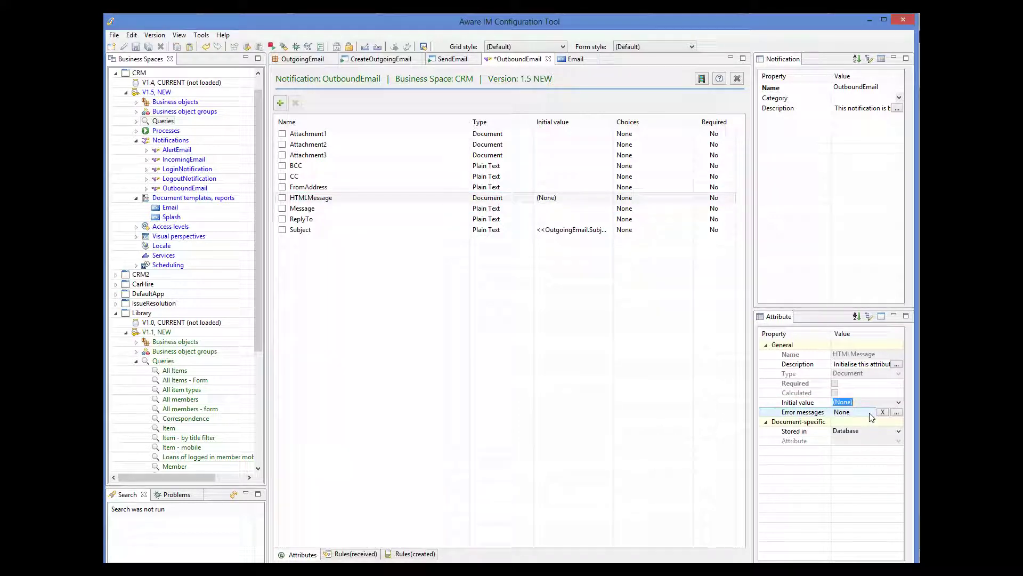
click(137, 48)
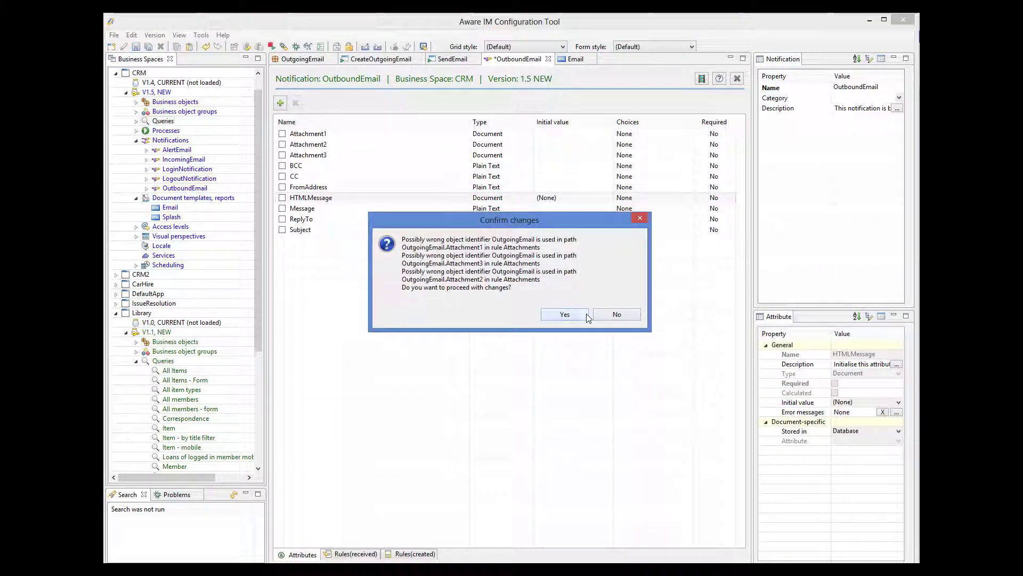
click(588, 318)
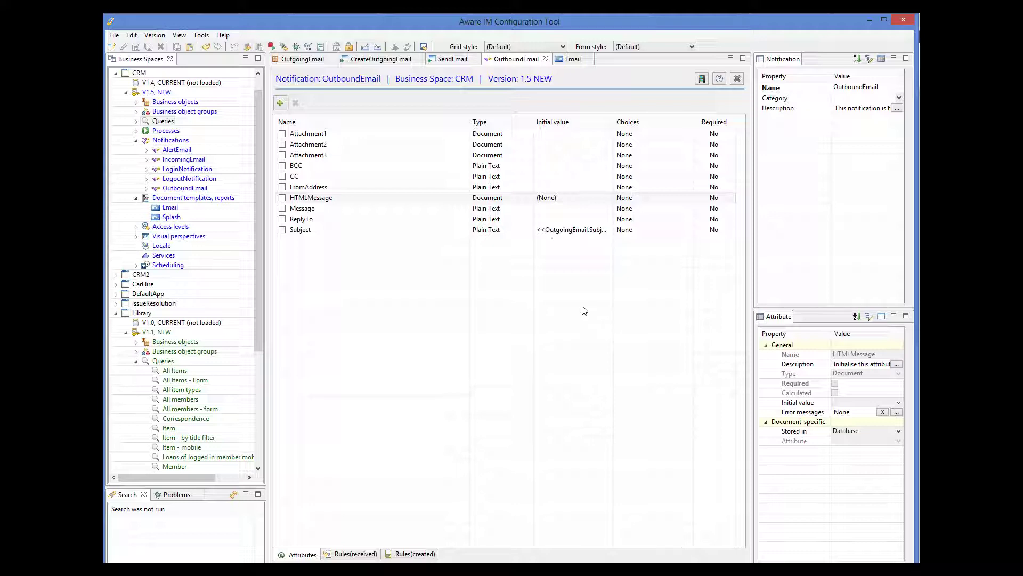
Add a business rule named Create notification to the SendEmail process
click(450, 60)
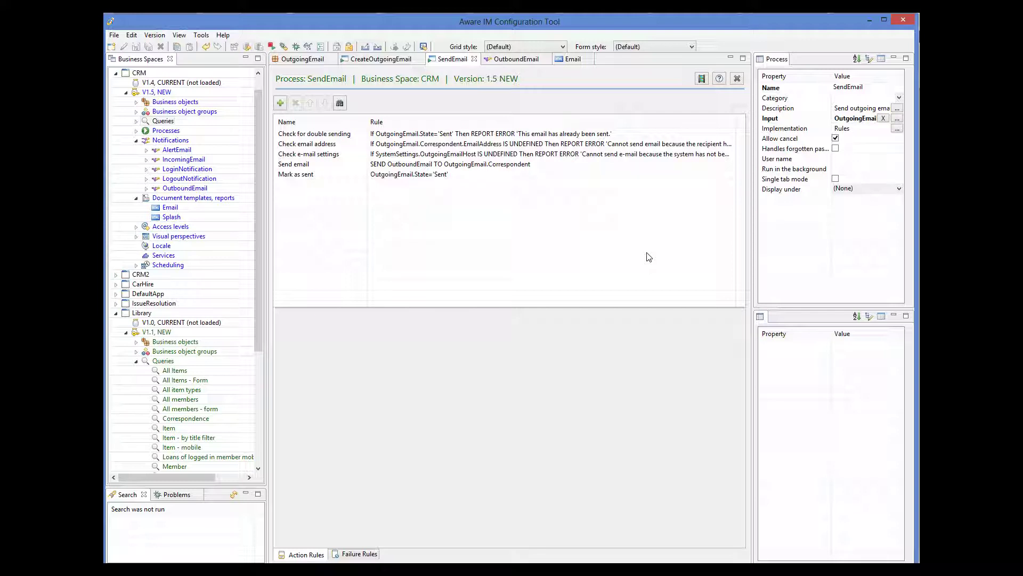
click(281, 104)
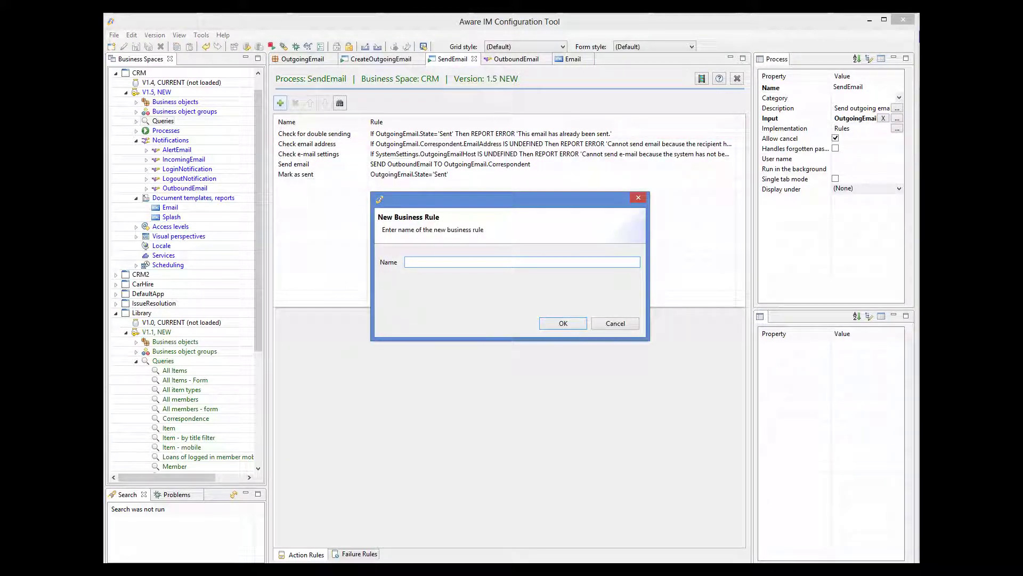
text(Create notification)
click(564, 324)
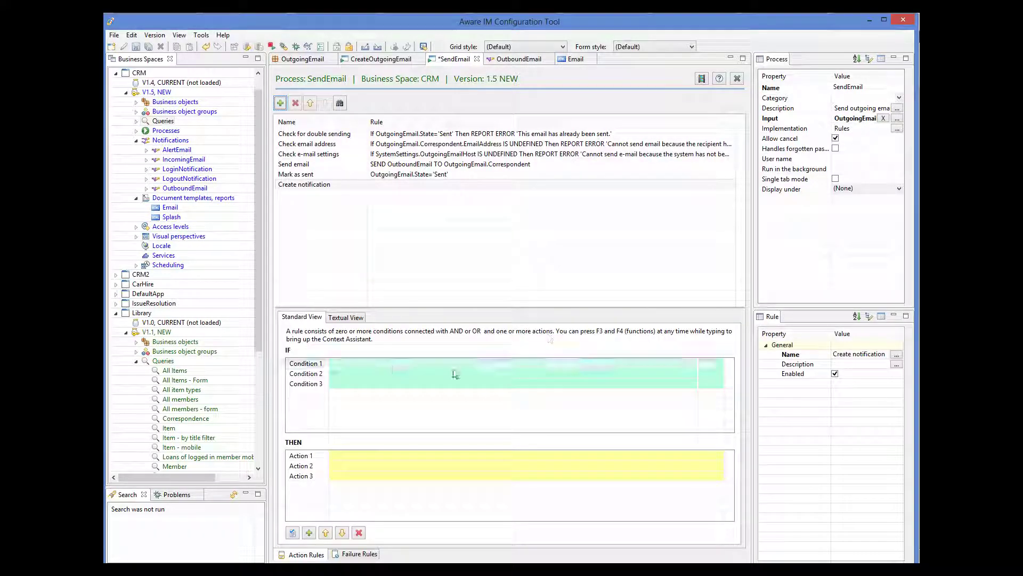
Give the Create notification rule the actions CREATE OutboundEmail and OutboundEmail.HTMLMessage=OutgoingEmail.EmailTemplate.UDD_Name, and apply them
click(336, 457)
text(CREATE OutboundEmail)
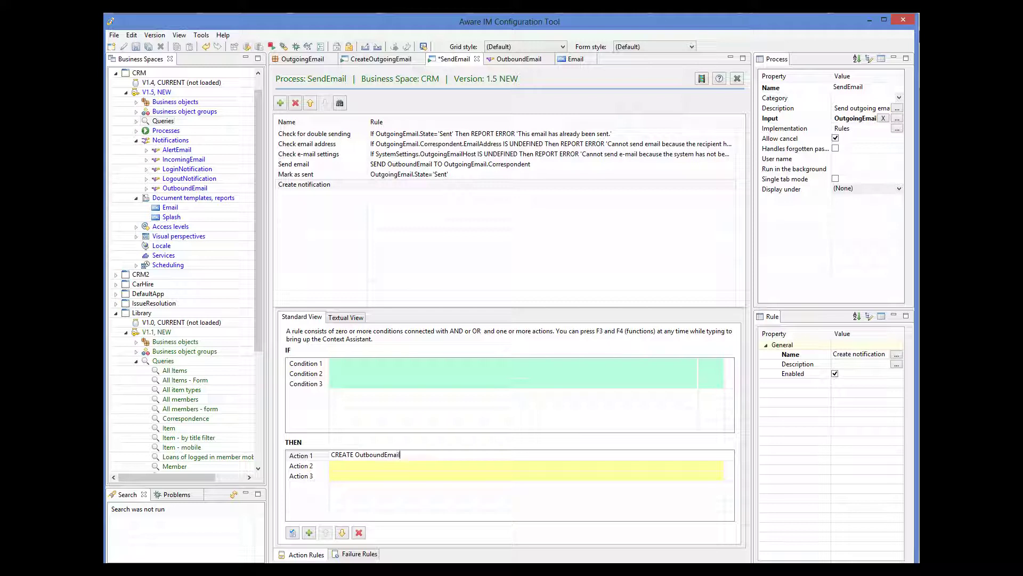
key(Return)
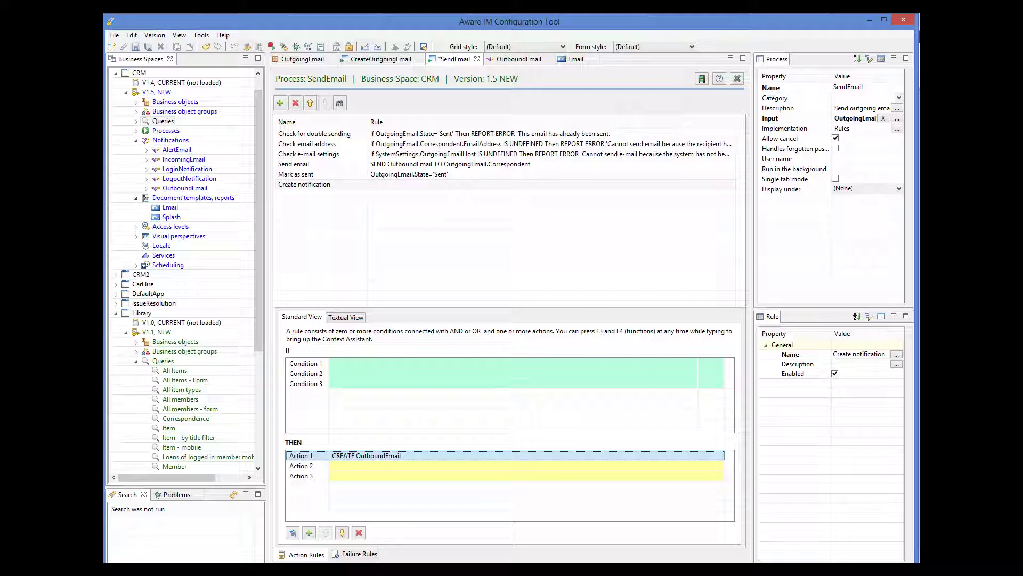
click(358, 467)
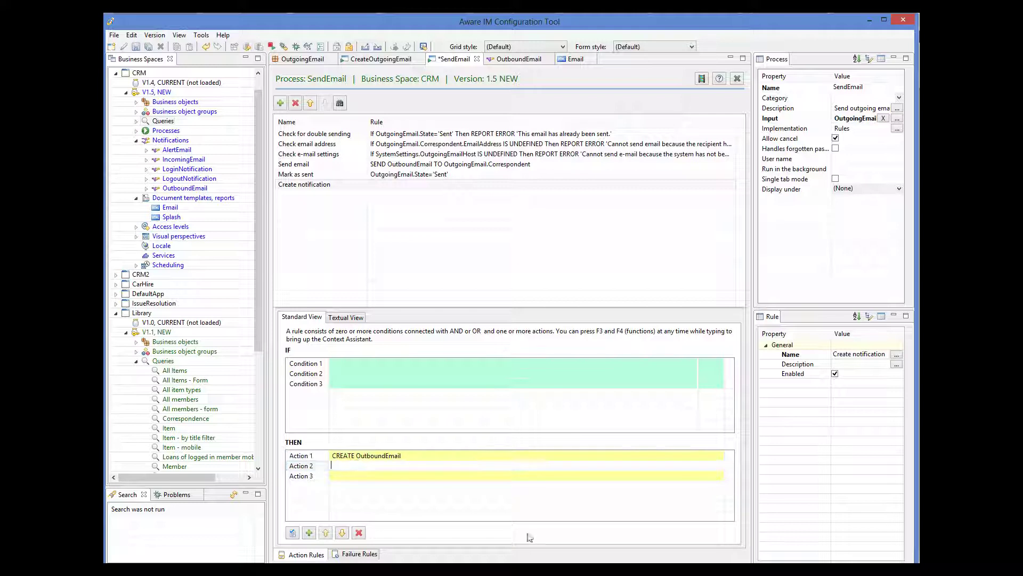
text(OutboundEmail.HTMLMessage=OutgoingEmail.EmailTemplate.UDD_Name)
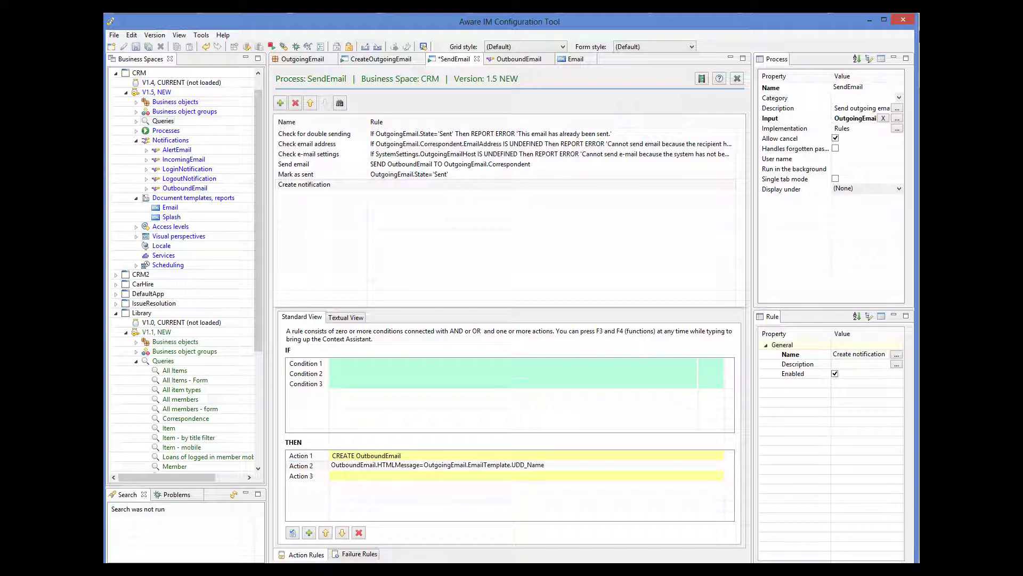
key(Return)
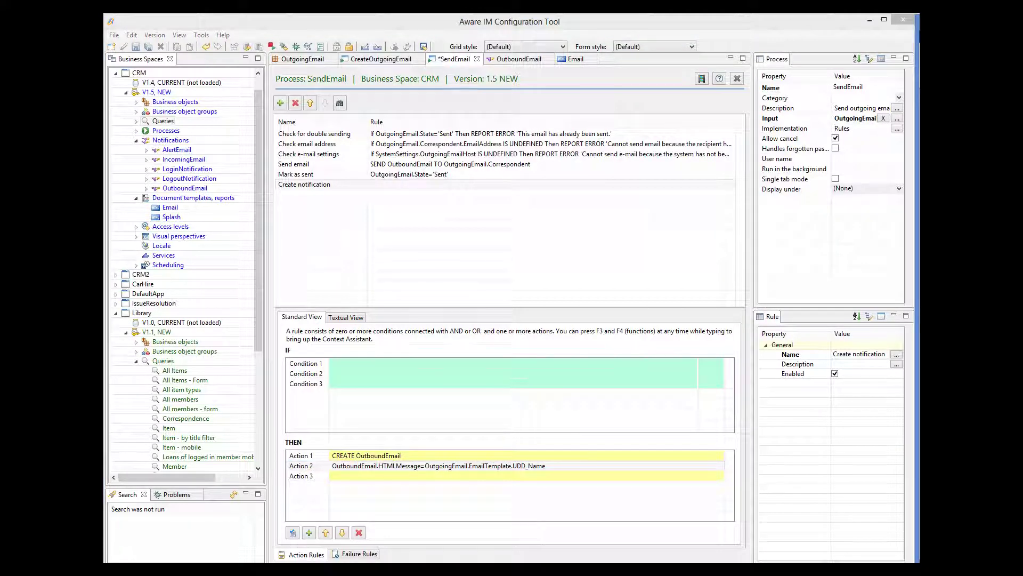
click(292, 532)
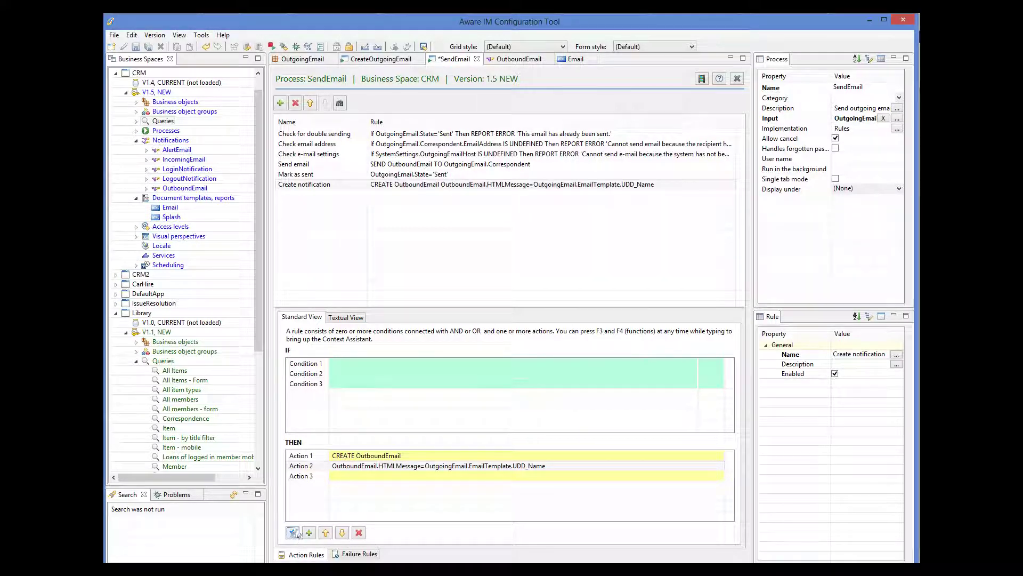
Move the Create notification rule directly above the Send email rule and save the SendEmail process
click(405, 185)
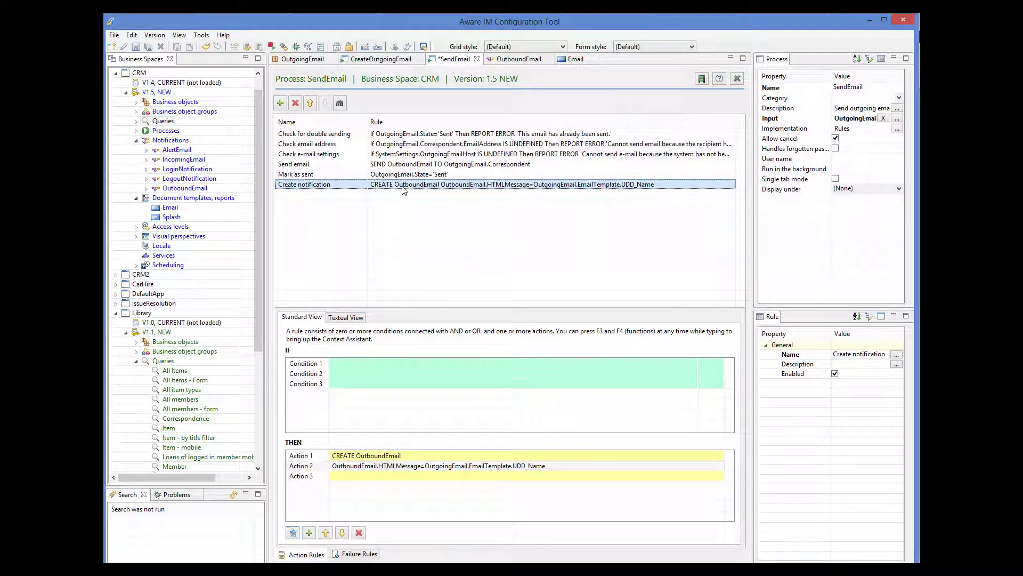
click(311, 104)
click(310, 103)
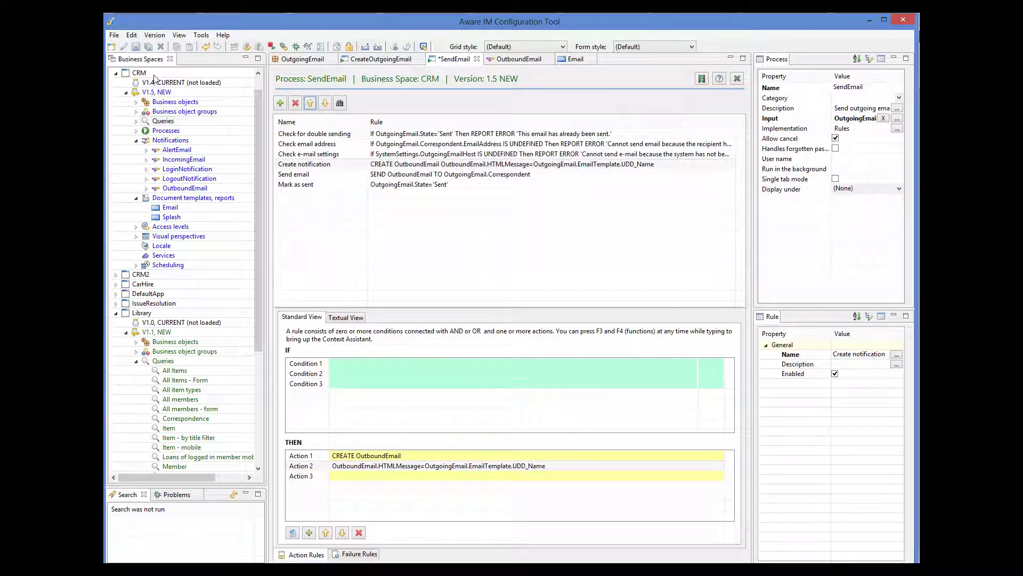
click(137, 47)
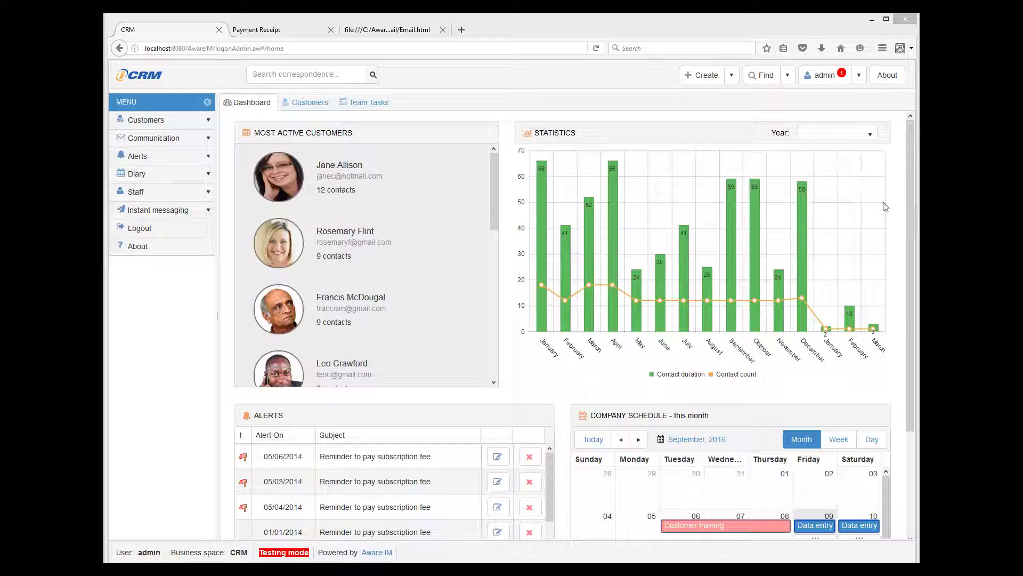
Switch to the running CRM application in the browser and open the User Defined Documents list
click(860, 80)
click(860, 83)
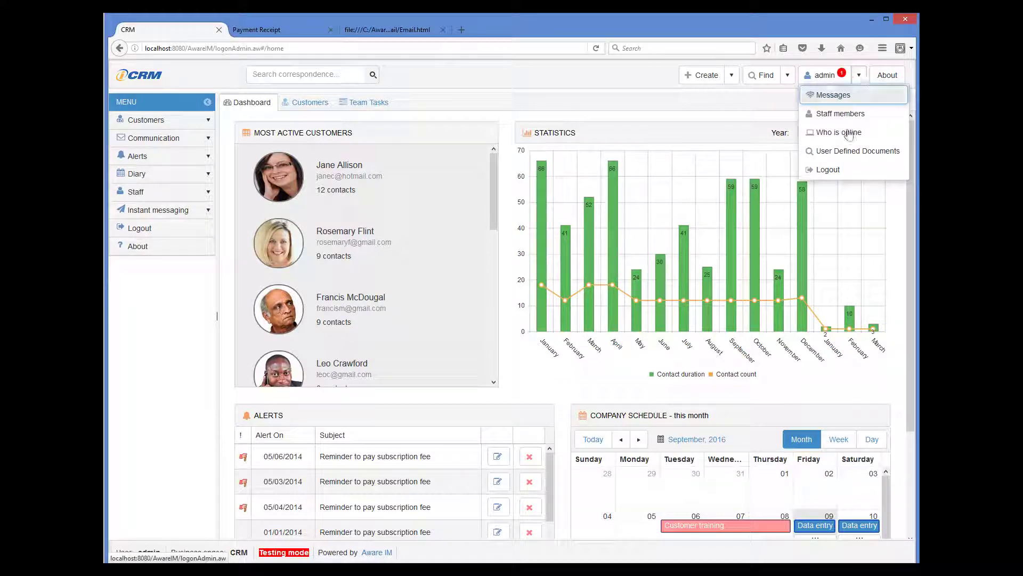
click(844, 150)
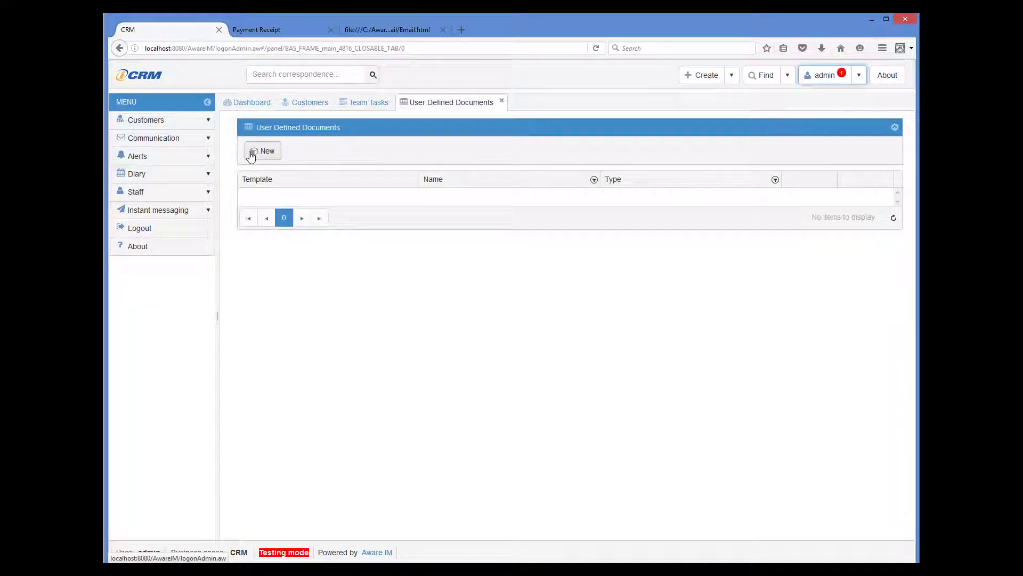
Start a new user defined document named Template 1 with the type HTML document
click(252, 153)
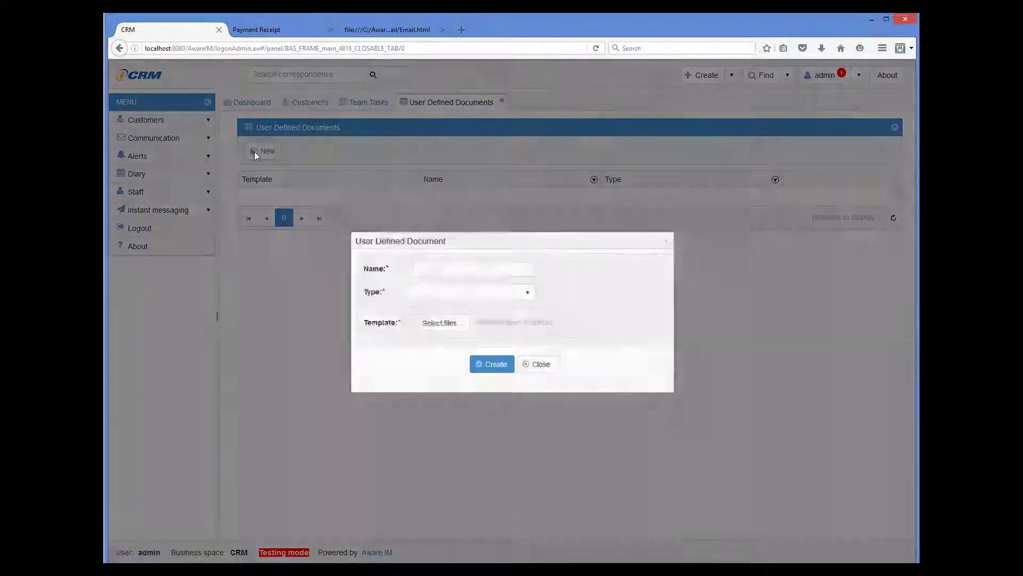
text(Templae)
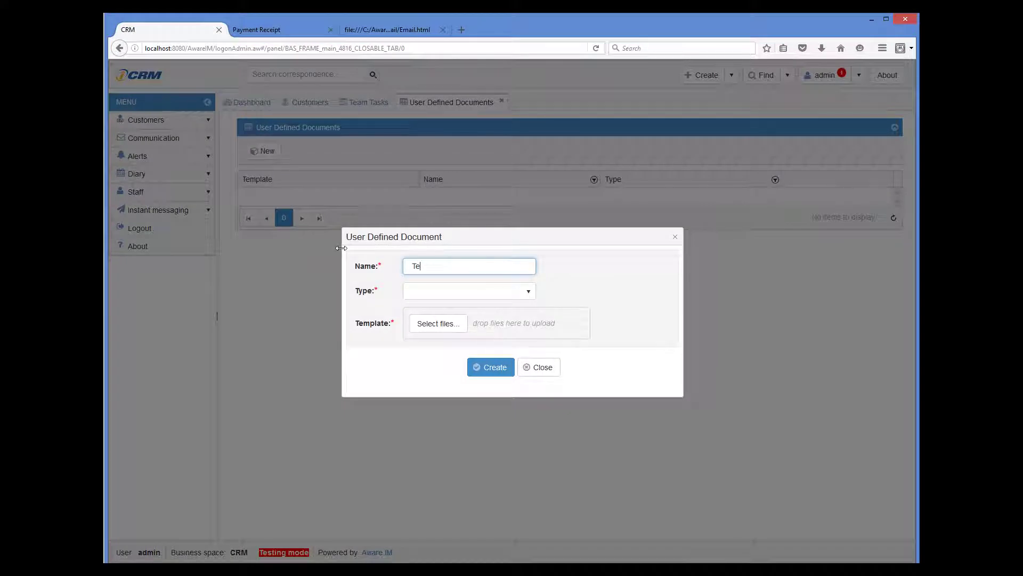
key(BackSpace)
key(BackSpace)
text(ate)
click(447, 290)
click(440, 365)
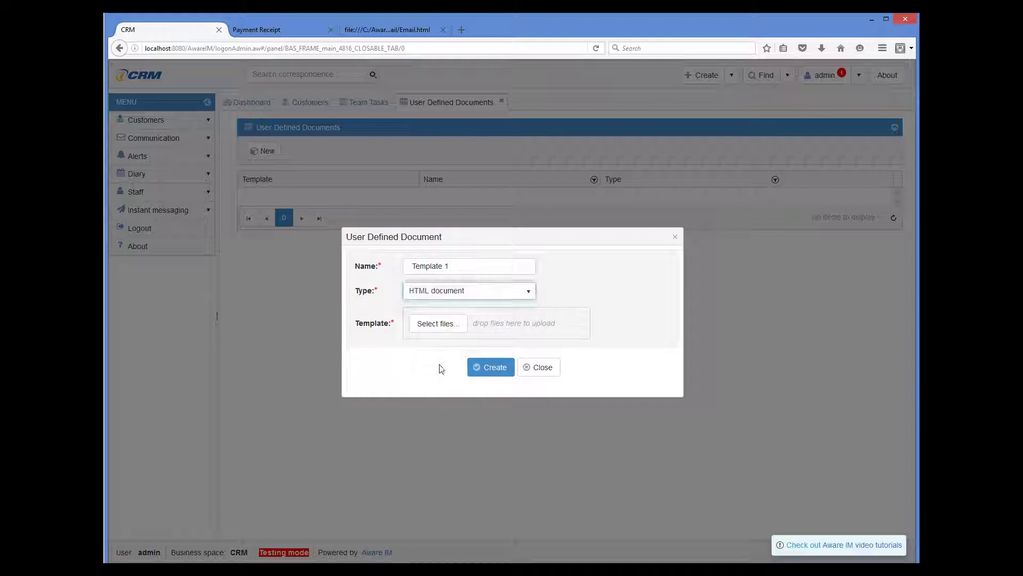
Upload UDD1.html from the AwareIM71 CRM Email folder as the template file, create the Template 1 document and close its form
click(458, 326)
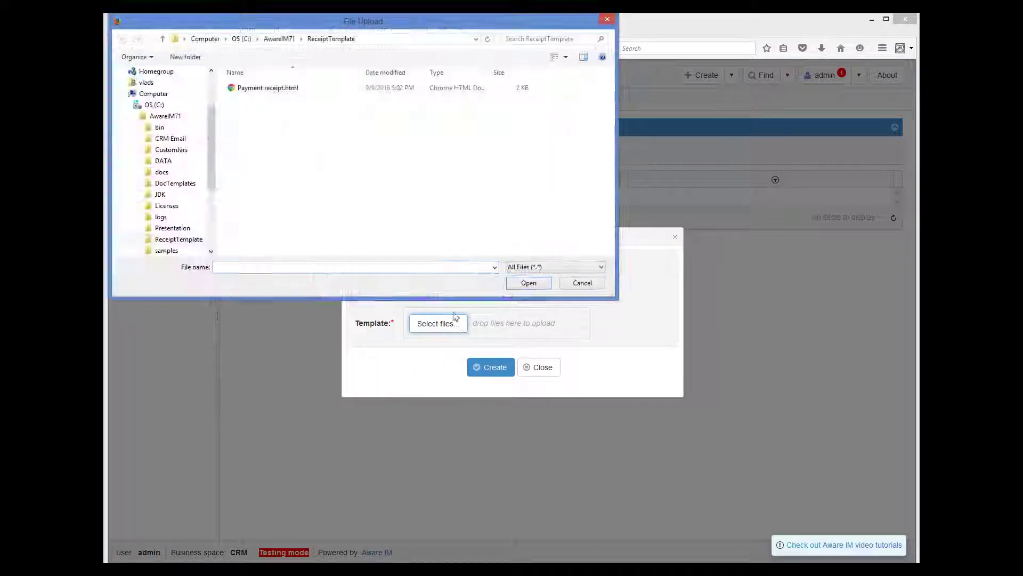
click(279, 39)
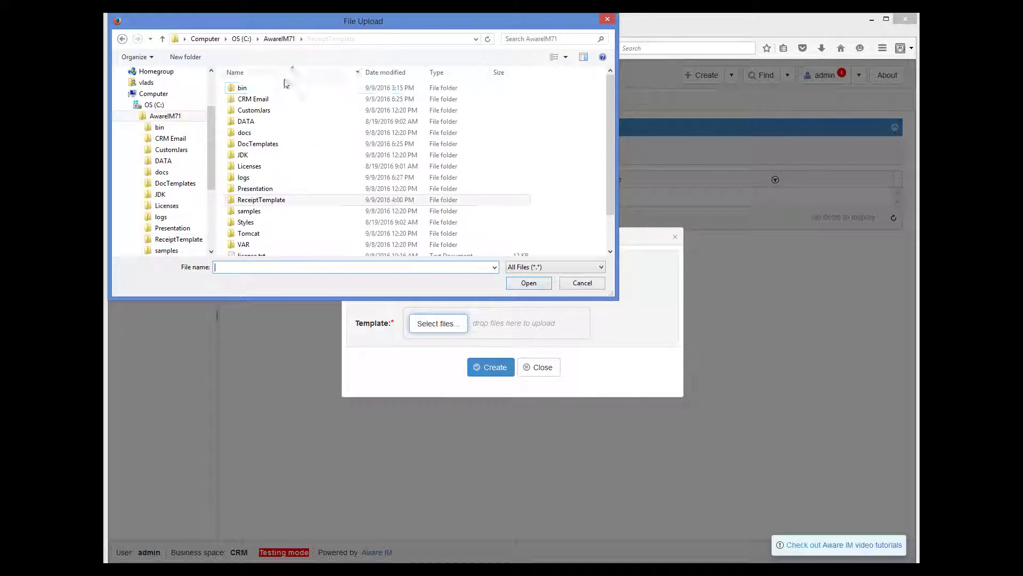
double_click(257, 99)
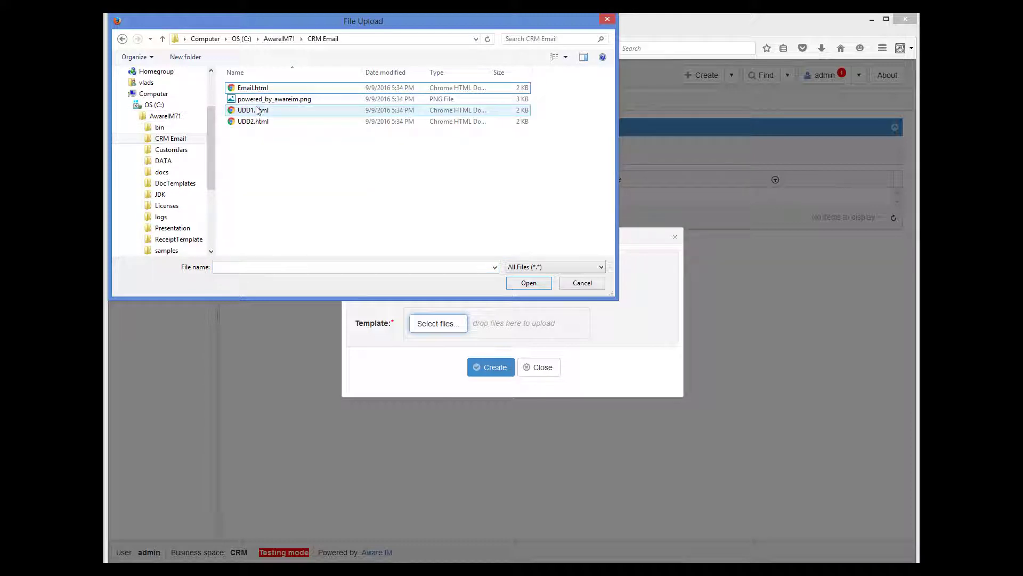
click(258, 110)
click(528, 283)
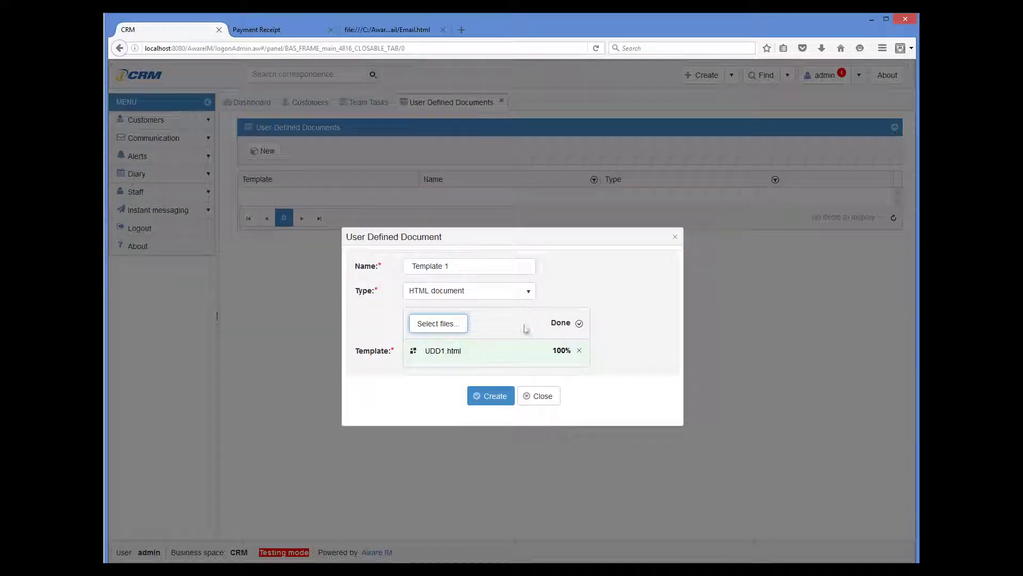
click(502, 396)
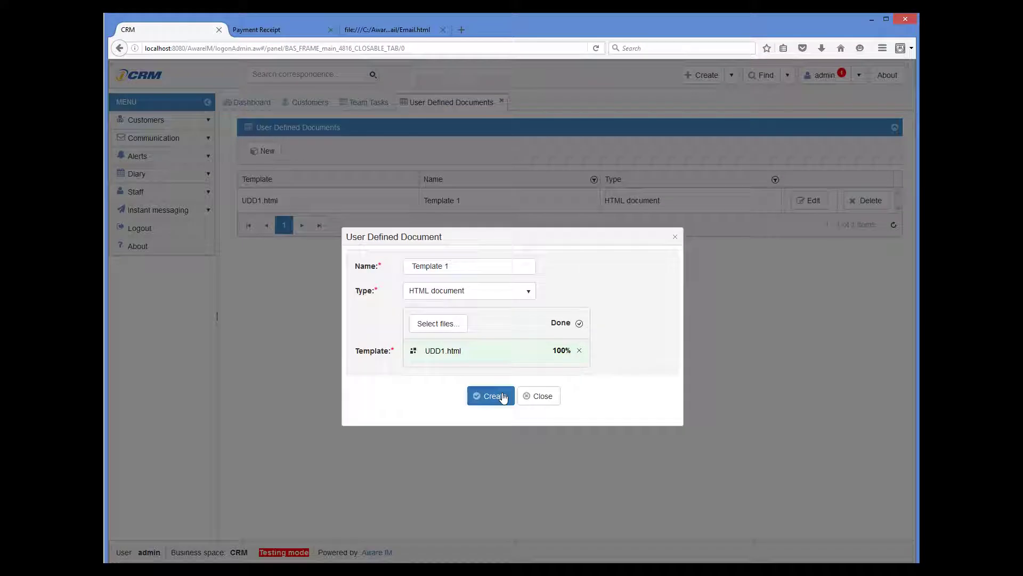
click(541, 396)
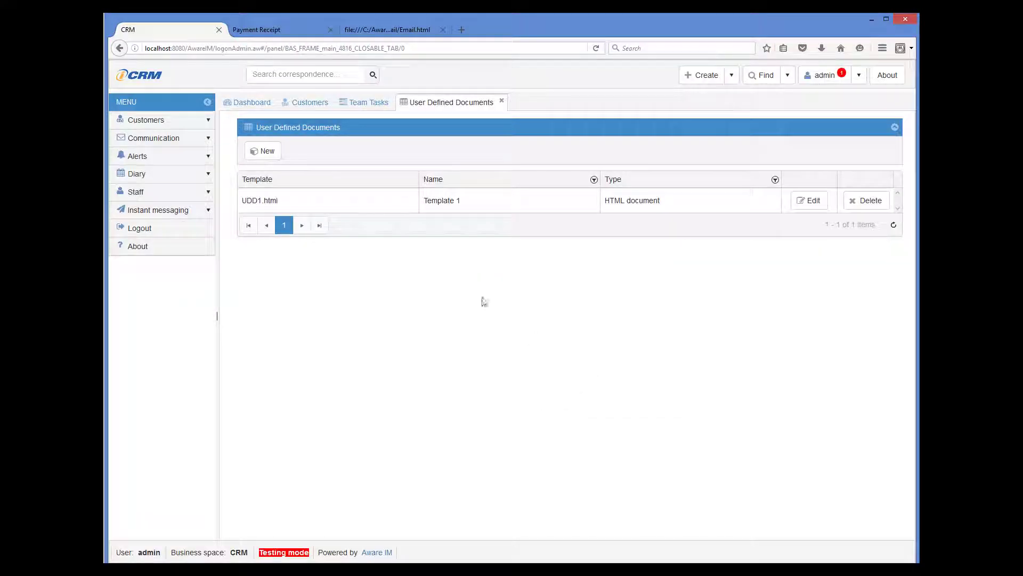
Create a second user defined document named Template 2, type HTML document, with UDD2.html as its template file, and close its form
click(254, 147)
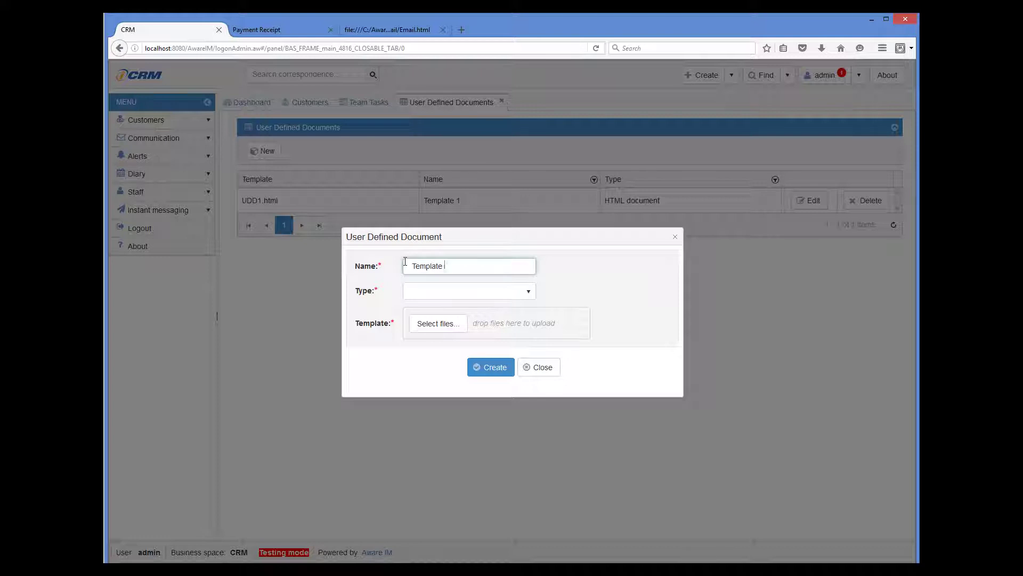
click(485, 293)
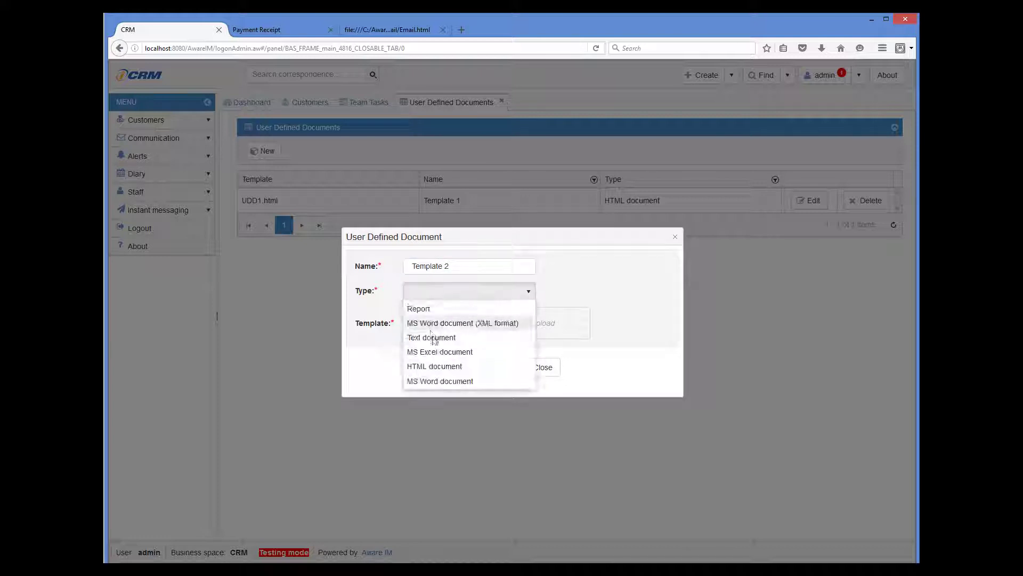
click(434, 362)
click(453, 326)
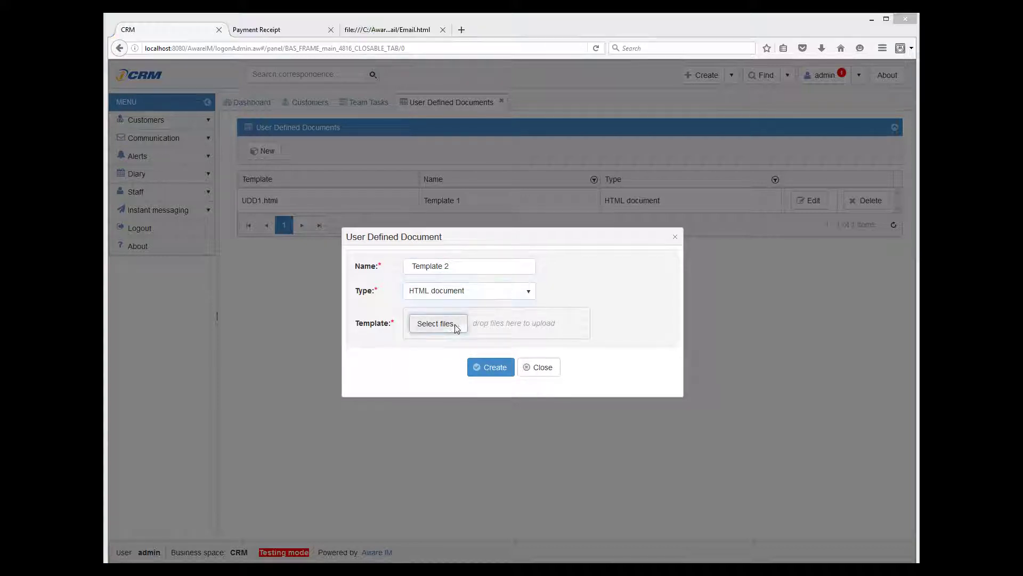
click(240, 122)
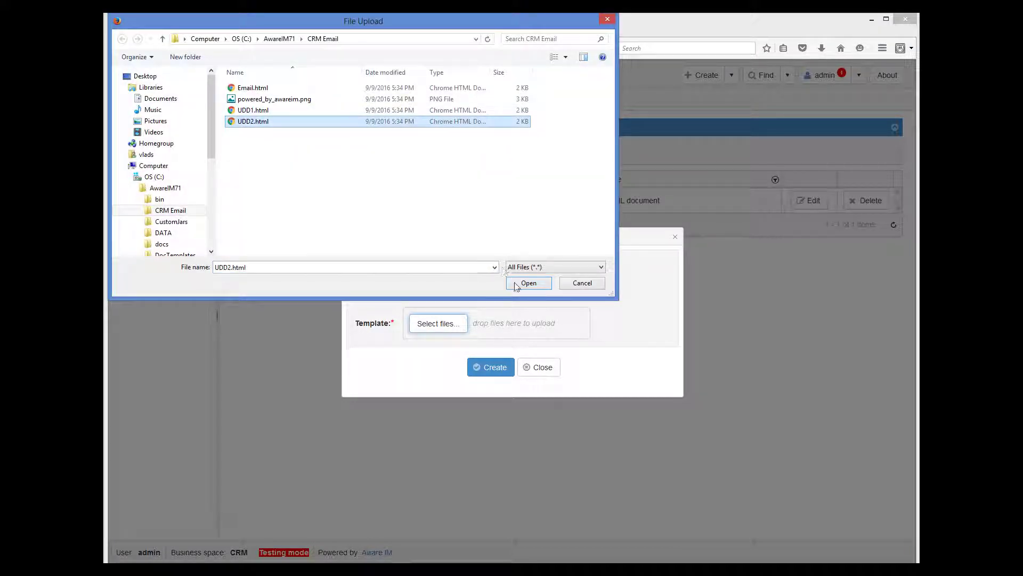
click(527, 283)
click(491, 396)
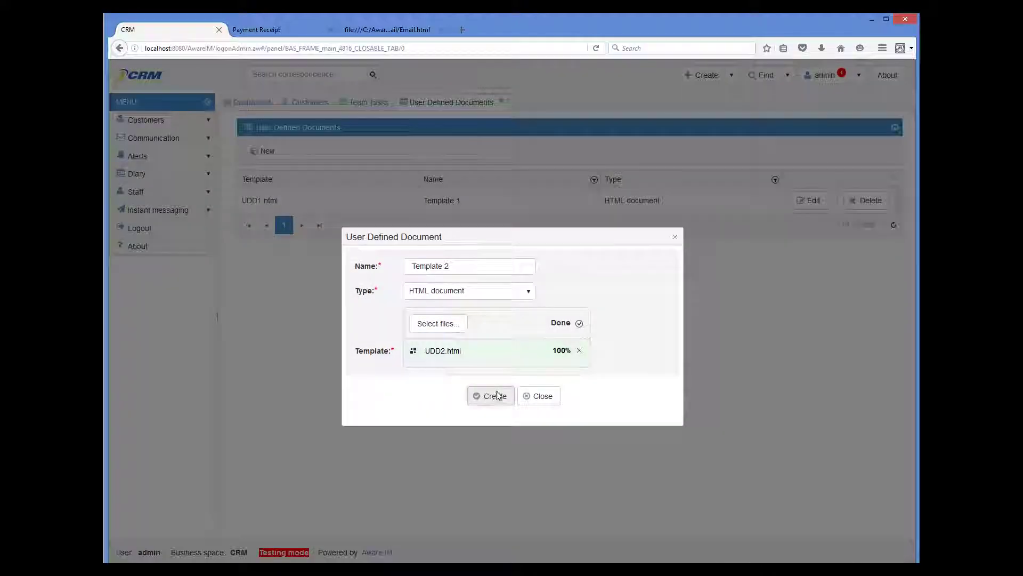
click(536, 395)
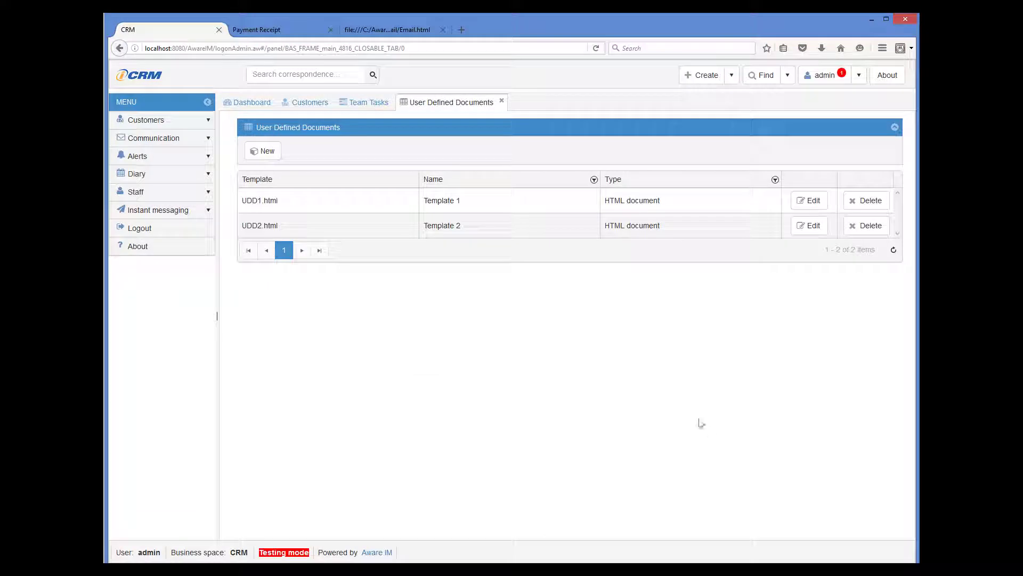
Start a new outgoing email for the first customer in the Customers list and choose Template 1 as its email template
click(300, 106)
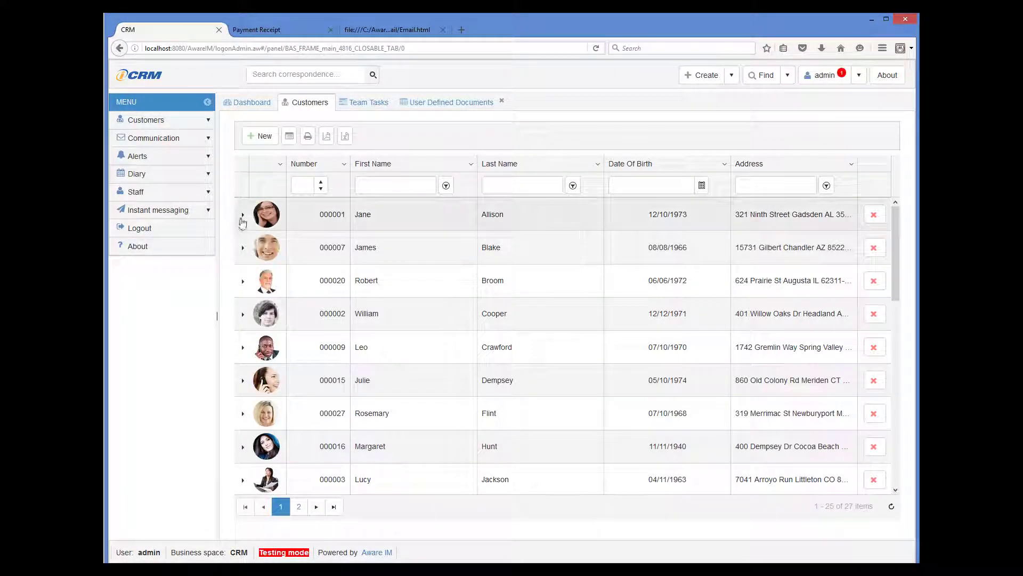
click(243, 216)
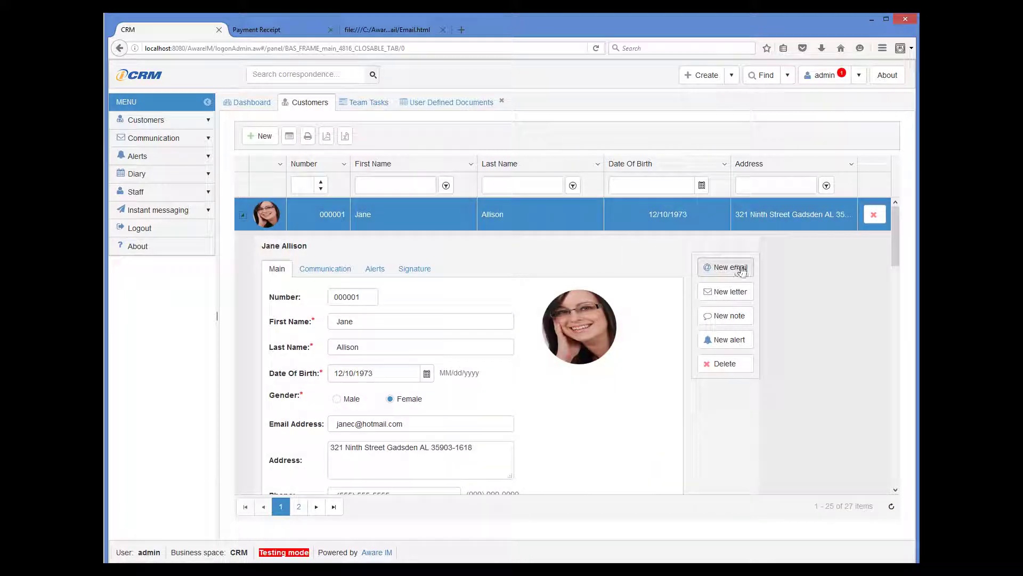
click(742, 268)
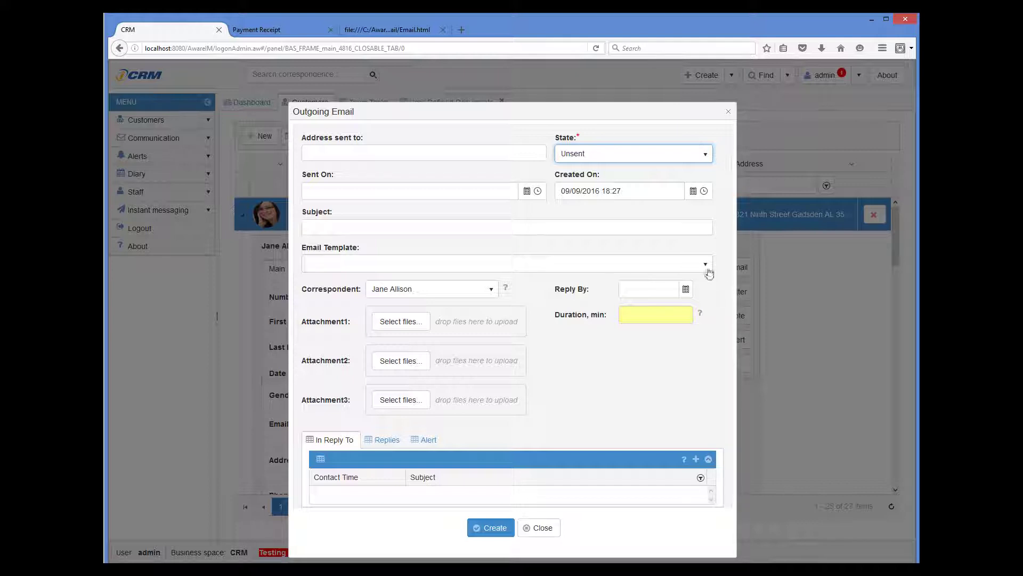
click(707, 268)
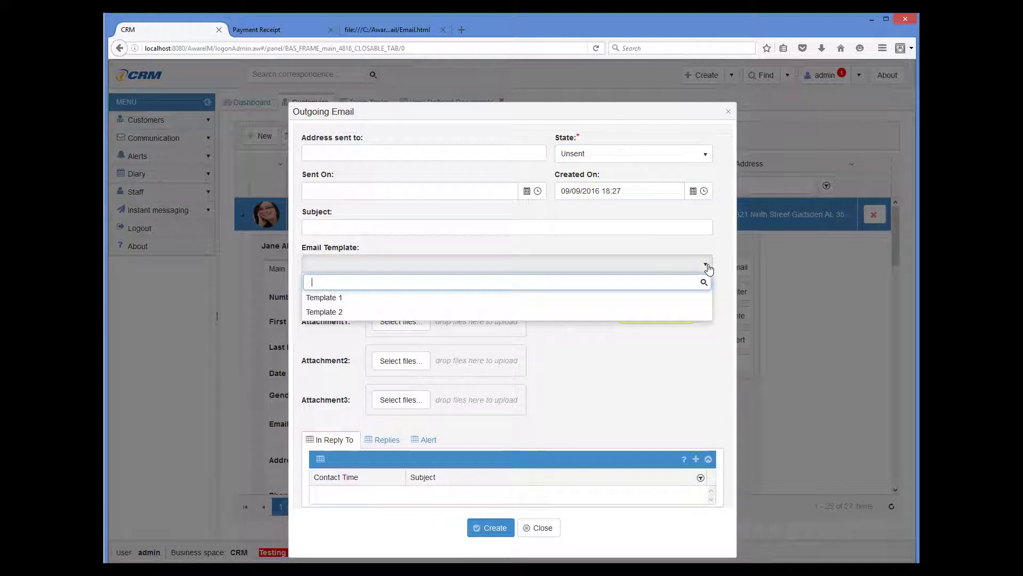
click(338, 299)
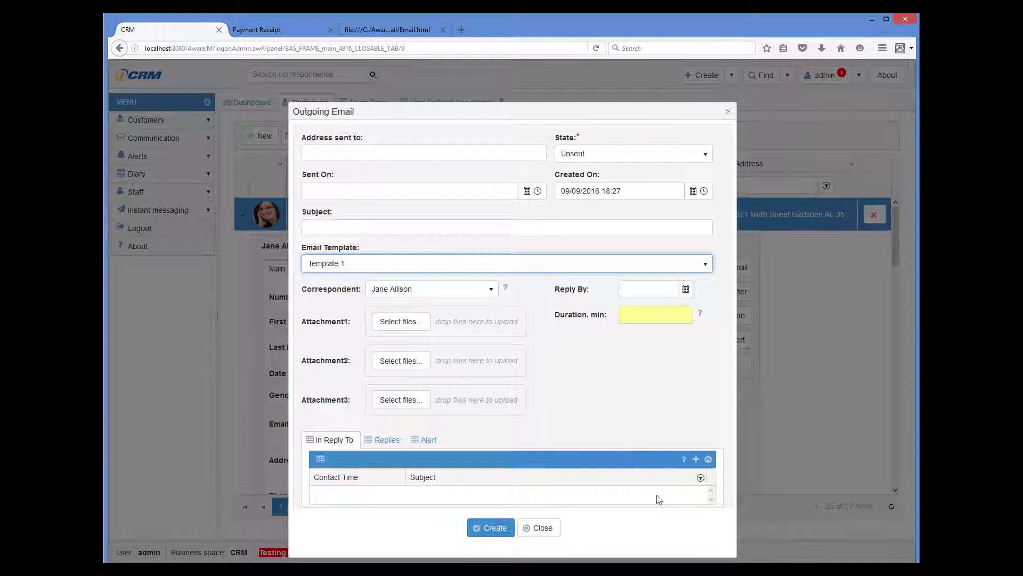